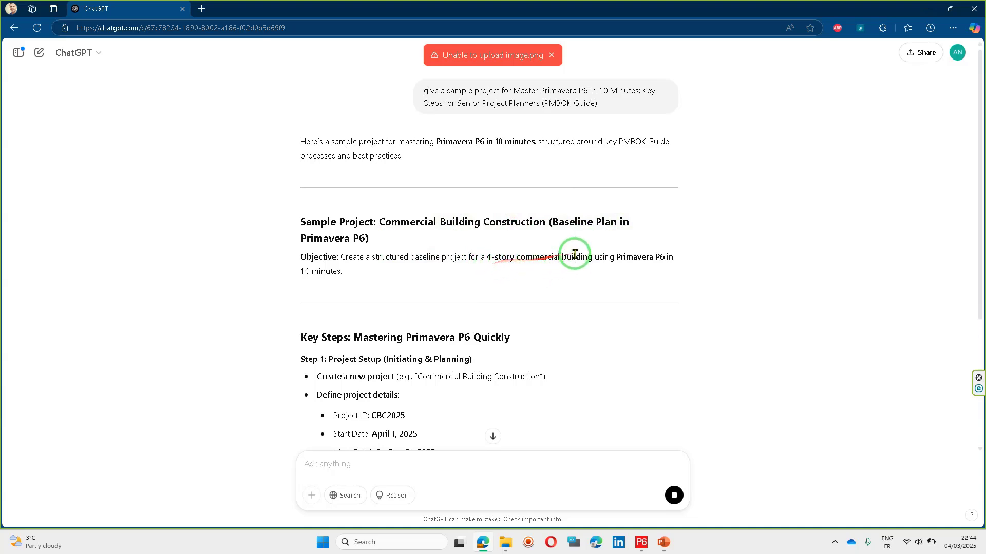
# Copy the title "Commercial Building Construction" from the sample project answer and switch to Primavera P6.
pyautogui.scroll(-1, 431, 309)
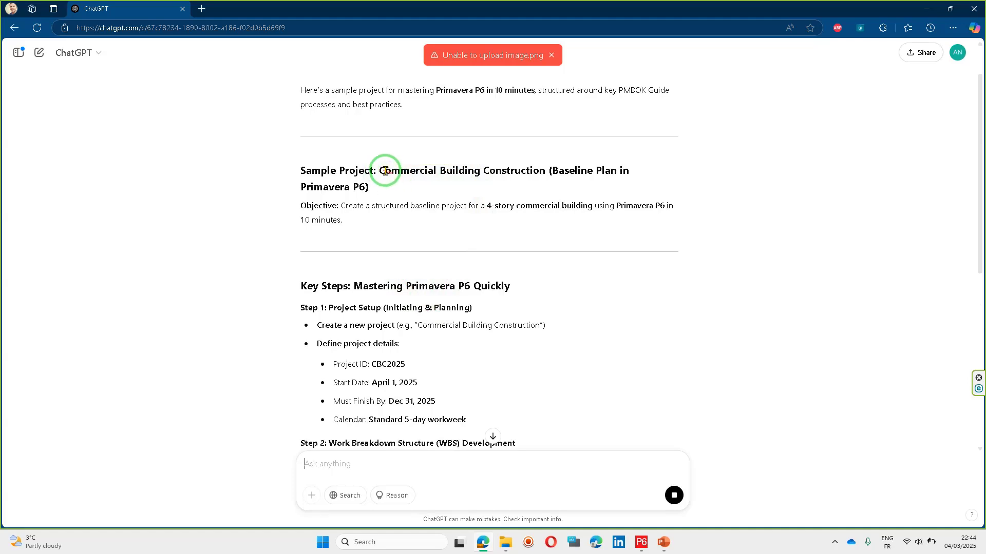
pyautogui.moveTo(381, 170); pyautogui.dragTo(548, 174)
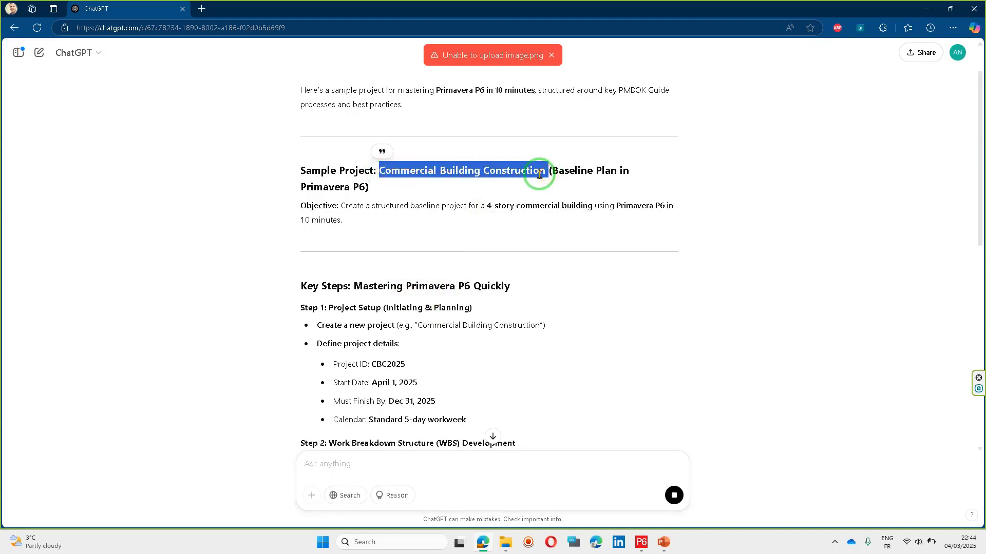
pyautogui.hotkey('alt', 'Tab')
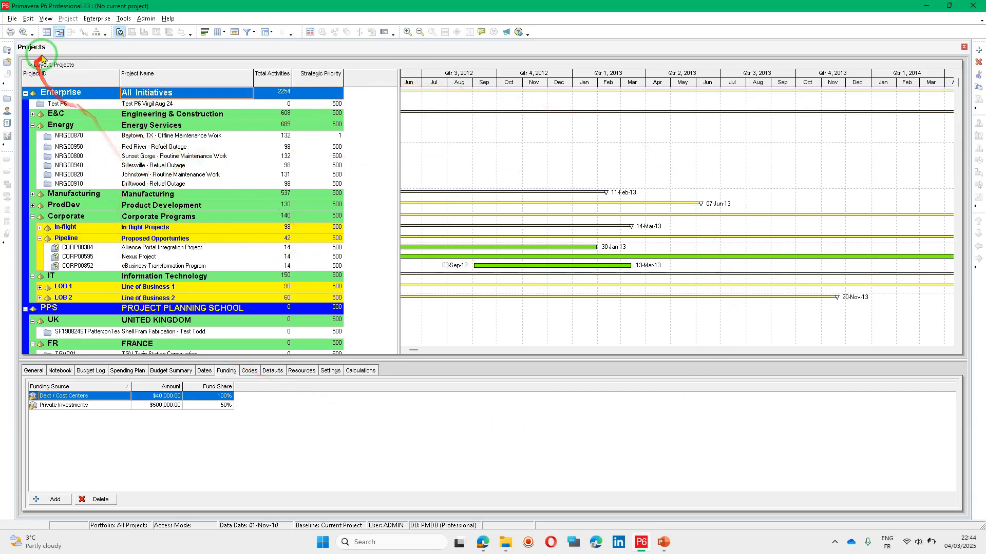
# Start a new project under the All Initiatives EPS level and proceed to its ID and name.
pyautogui.click(13, 19)
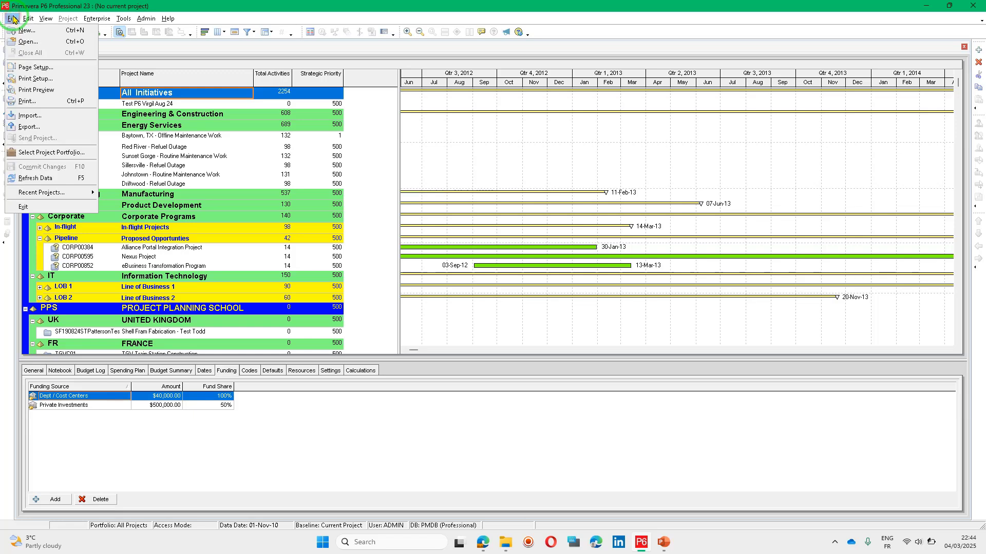
pyautogui.click(23, 30)
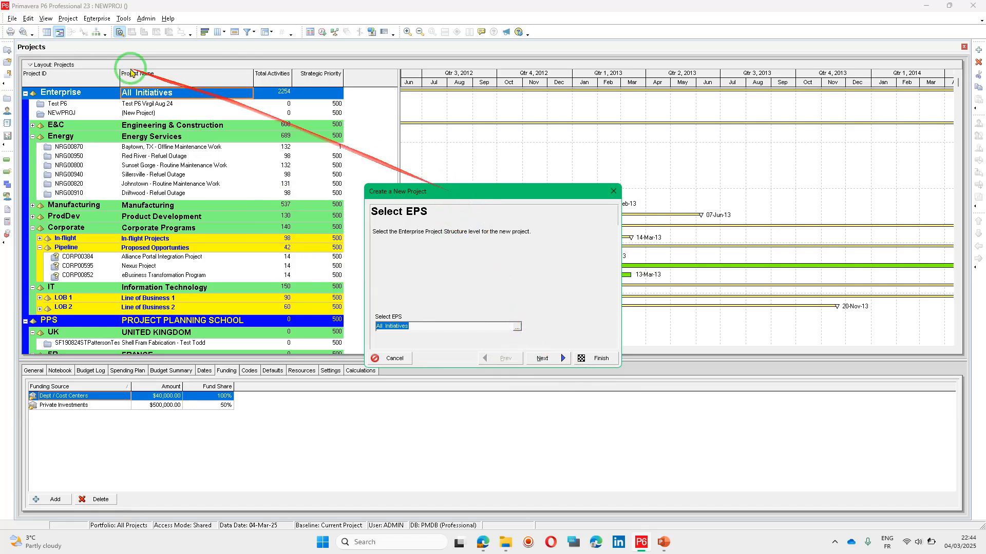
pyautogui.click(546, 360)
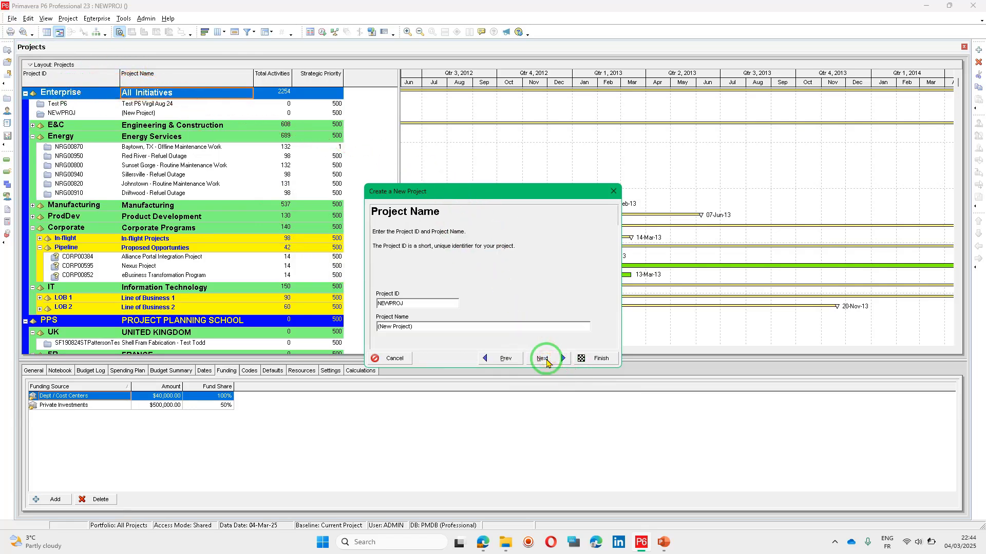
# Name the project "Commercial Building Construction" and finish creating it with the default dates and responsible manager.
pyautogui.click(403, 304)
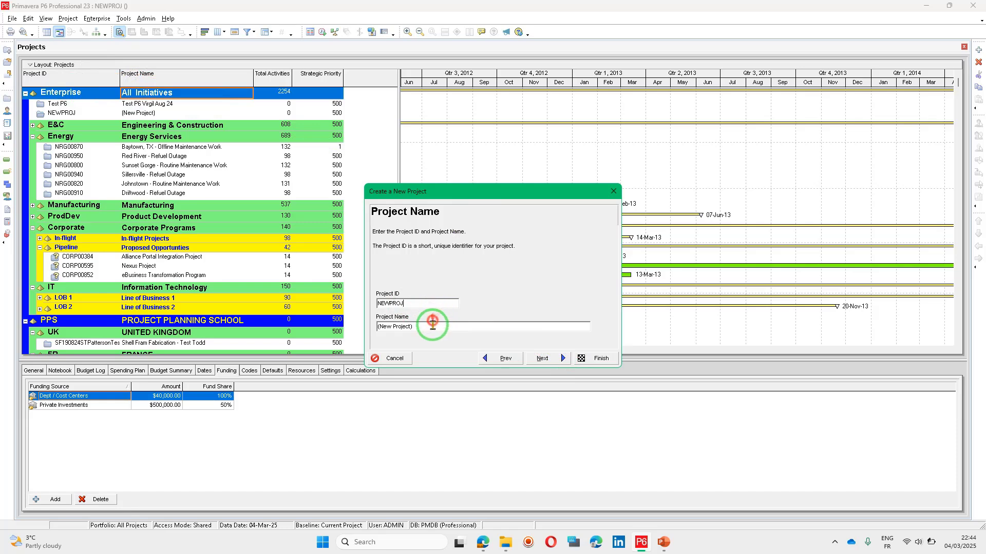
pyautogui.moveTo(441, 329); pyautogui.dragTo(347, 332)
pyautogui.write('Commercial Building Construction')
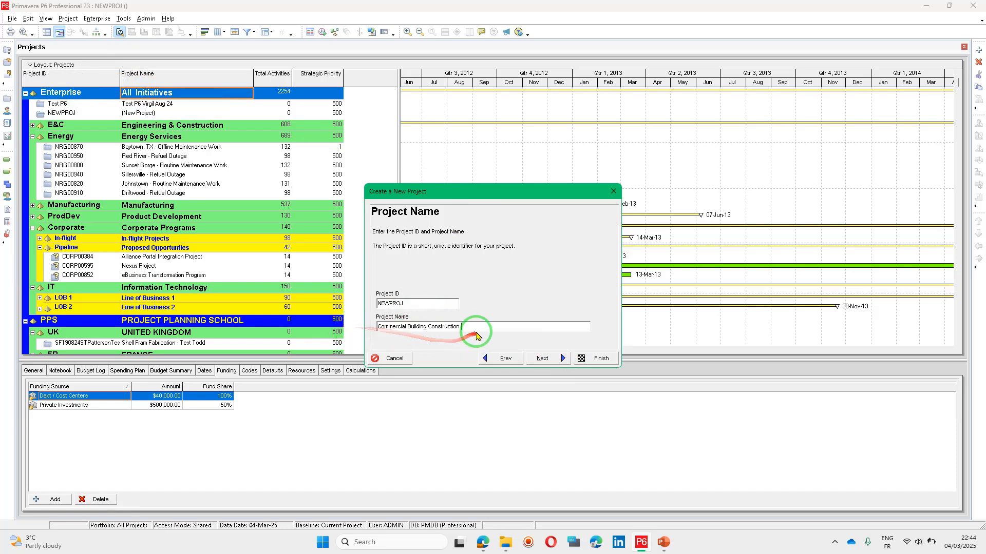
pyautogui.click(555, 359)
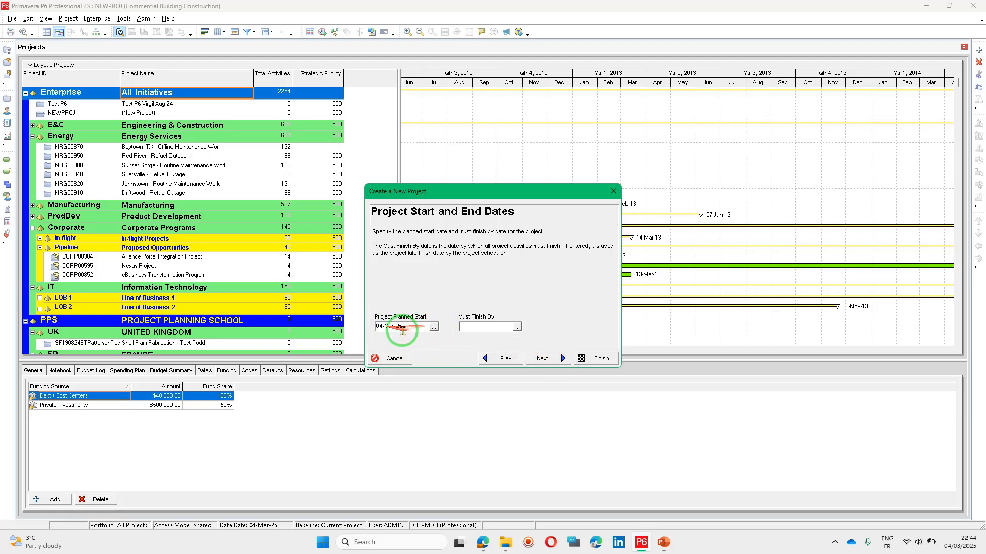
pyautogui.click(549, 359)
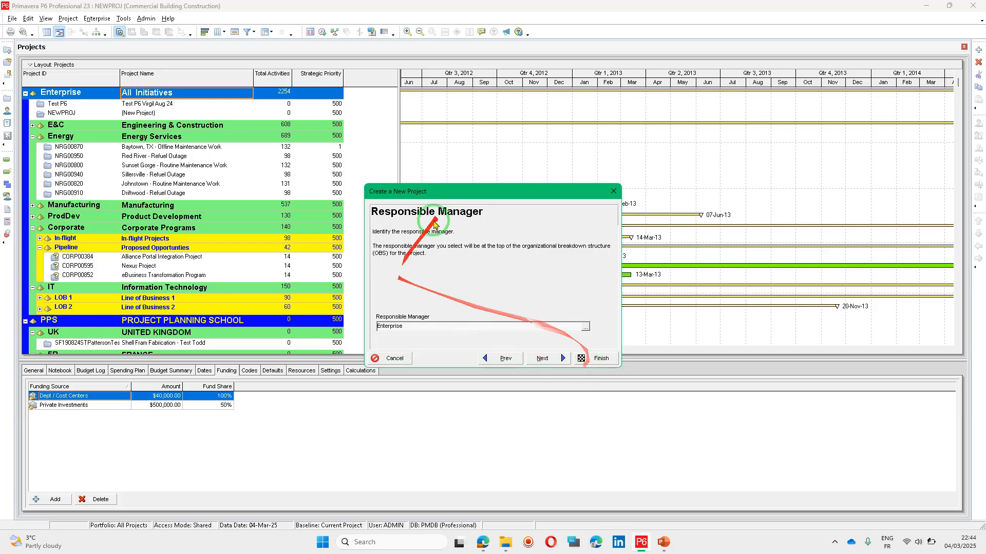
pyautogui.click(596, 360)
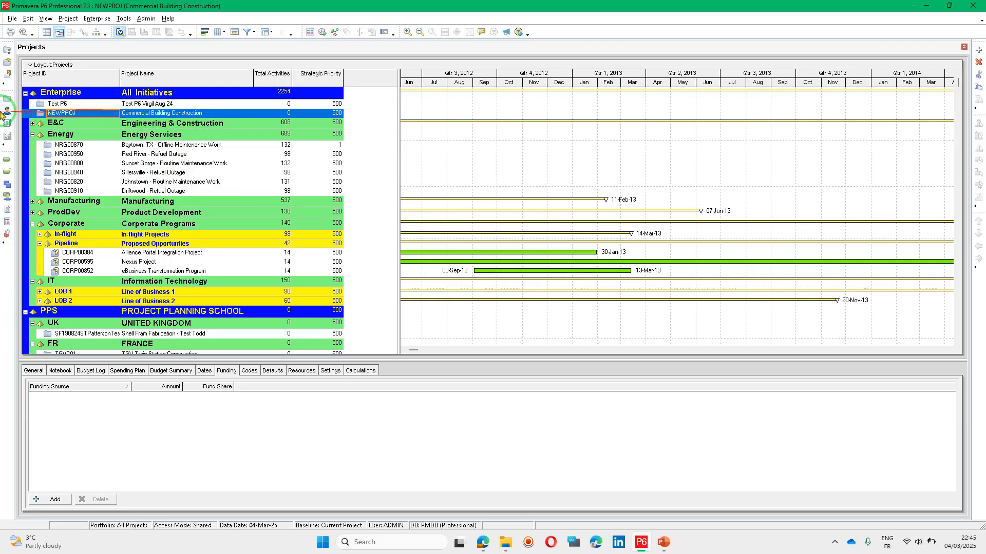
# Open the new project's work breakdown structure and add a first WBS element under the project.
pyautogui.click(8, 184)
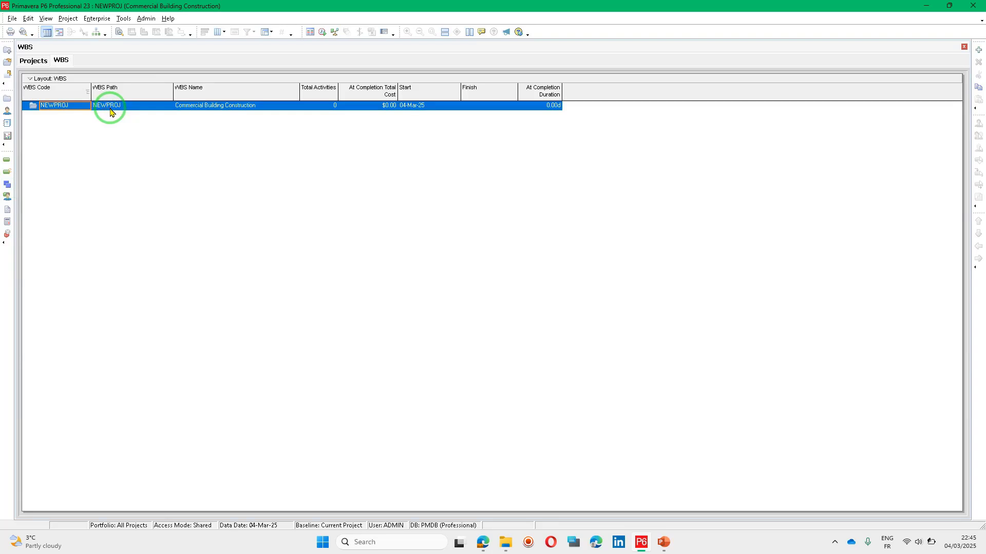
pyautogui.rightClick(115, 110)
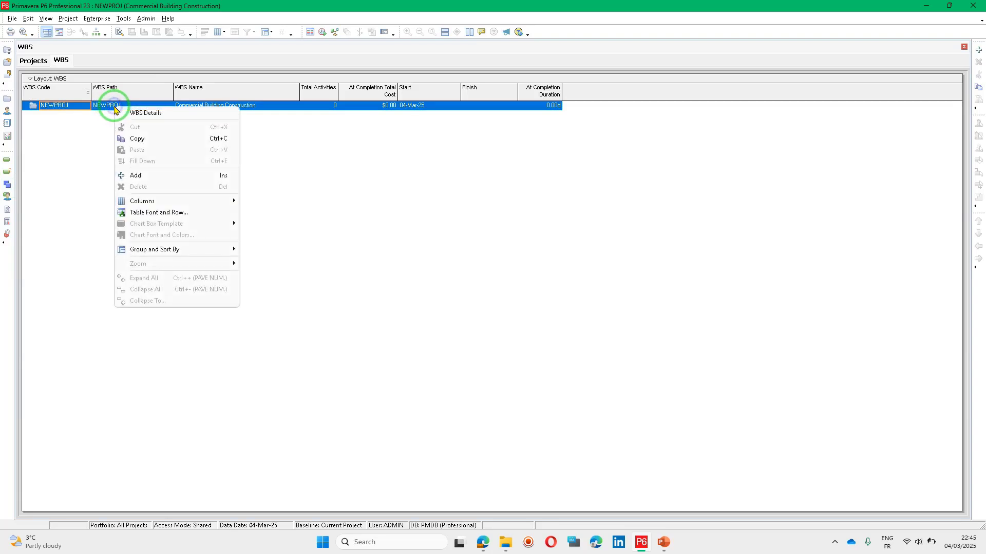
pyautogui.click(148, 175)
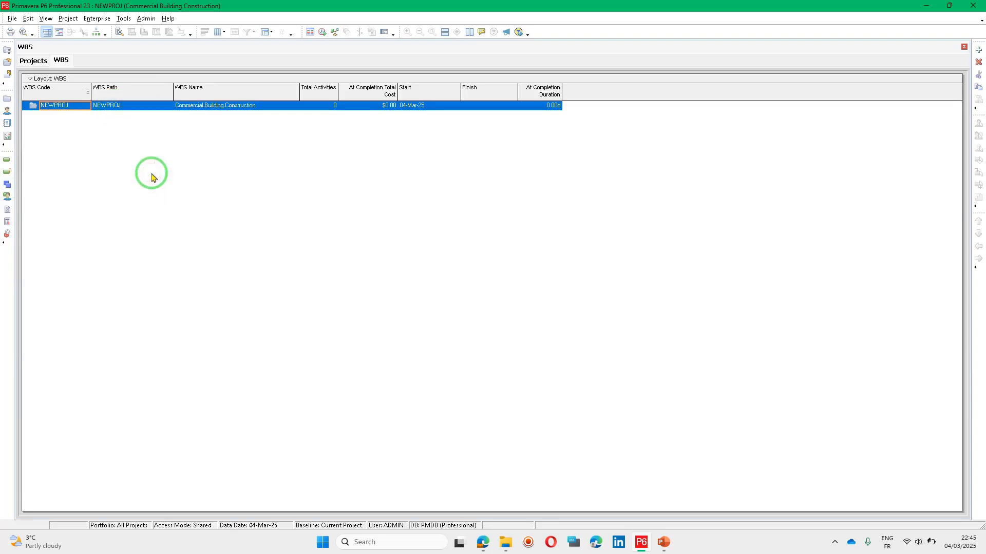
# Add a second WBS element beneath the first one and outdent it to the same level.
pyautogui.rightClick(98, 115)
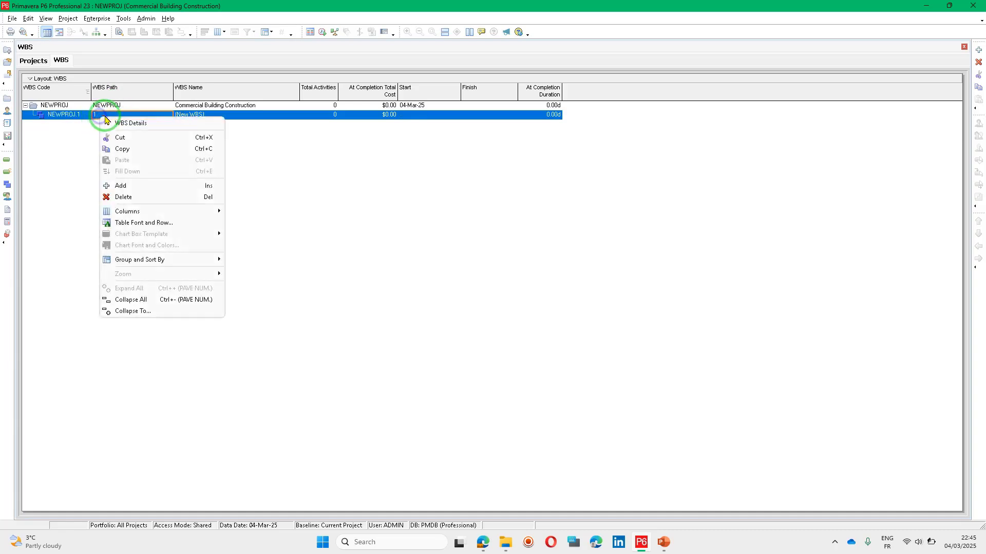
pyautogui.click(149, 186)
pyautogui.click(76, 116)
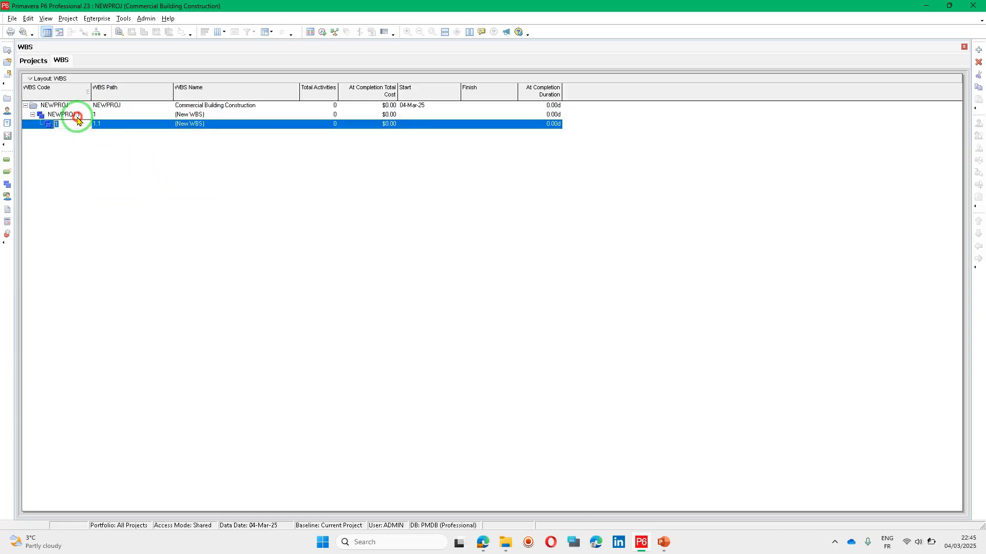
pyautogui.click(60, 125)
pyautogui.click(70, 116)
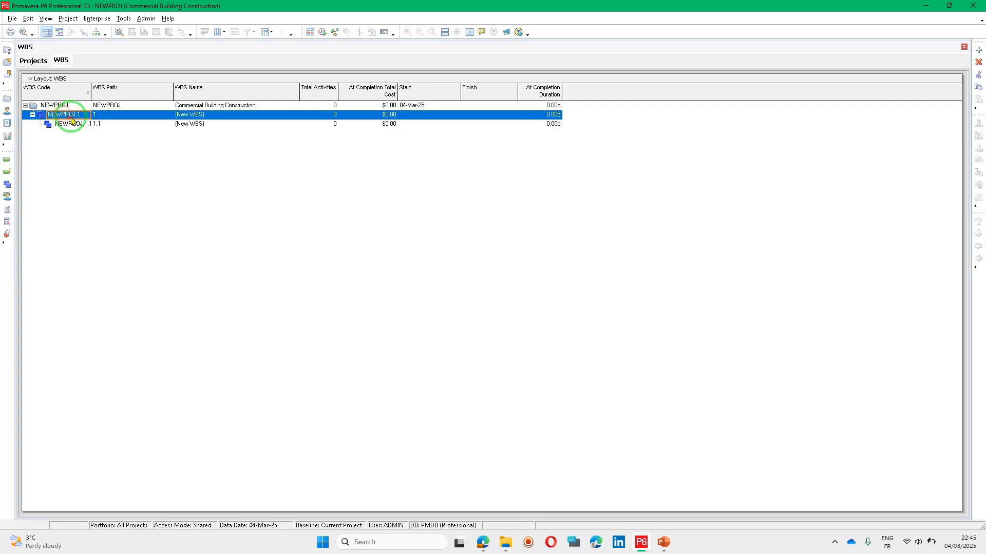
pyautogui.click(73, 126)
pyautogui.click(54, 115)
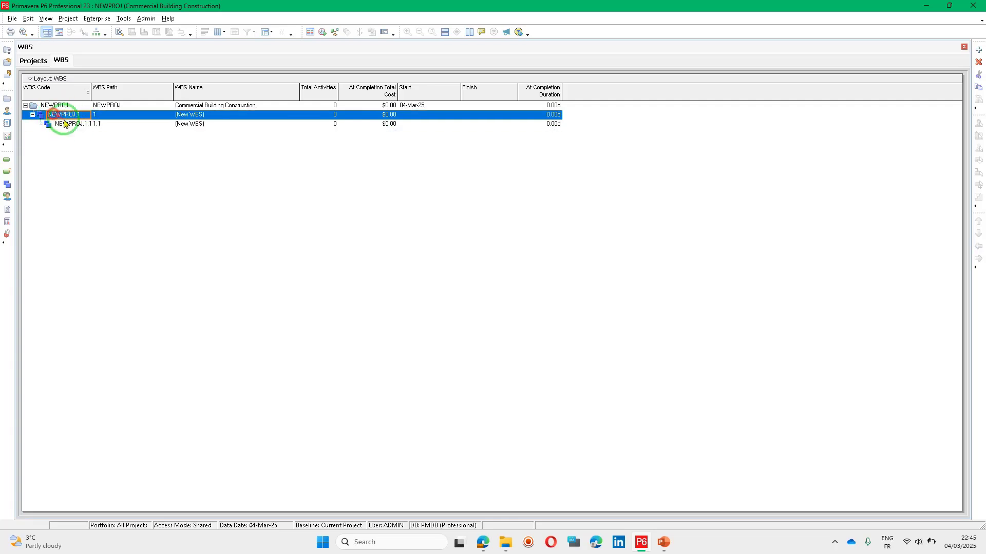
pyautogui.click(71, 126)
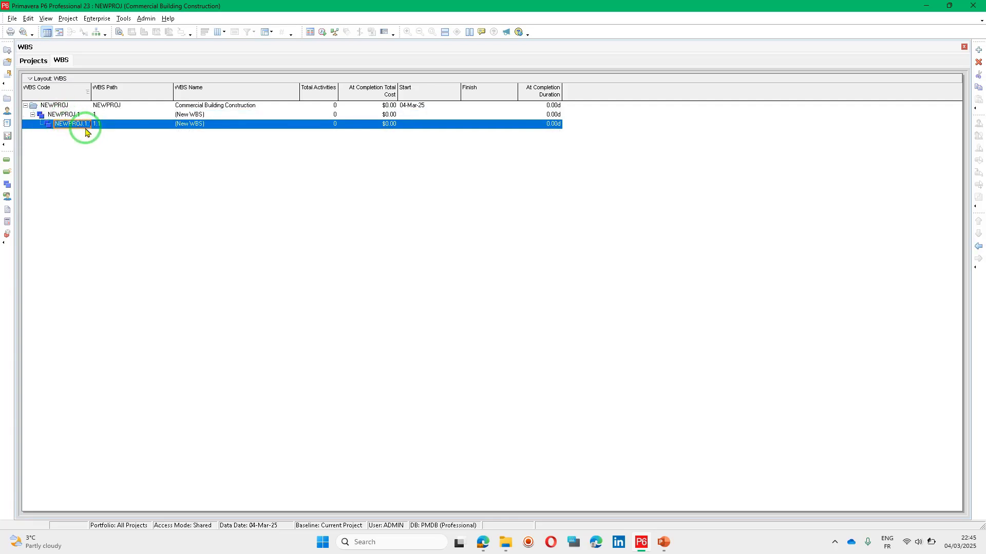
pyautogui.click(978, 247)
# Add a third WBS element directly under the Commercial Building Construction project.
pyautogui.click(74, 115)
pyautogui.click(70, 105)
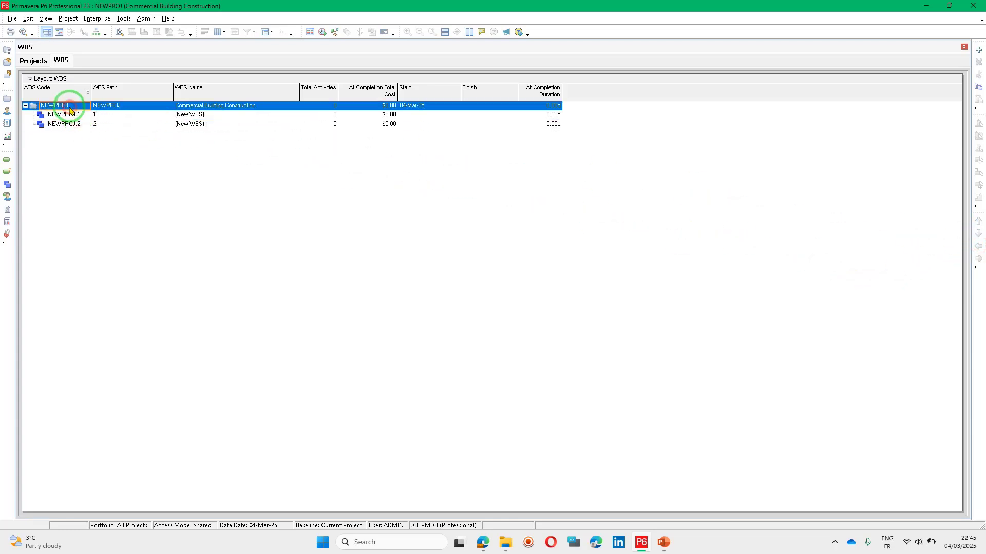
pyautogui.rightClick(70, 107)
pyautogui.click(121, 175)
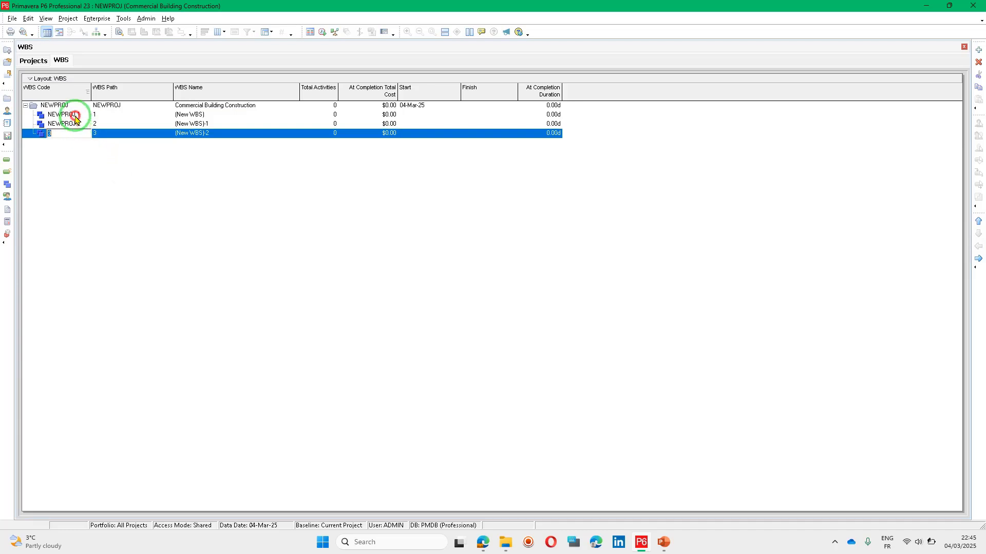
pyautogui.click(73, 114)
# Narrow the WBS Path column in the WBS table.
pyautogui.click(200, 124)
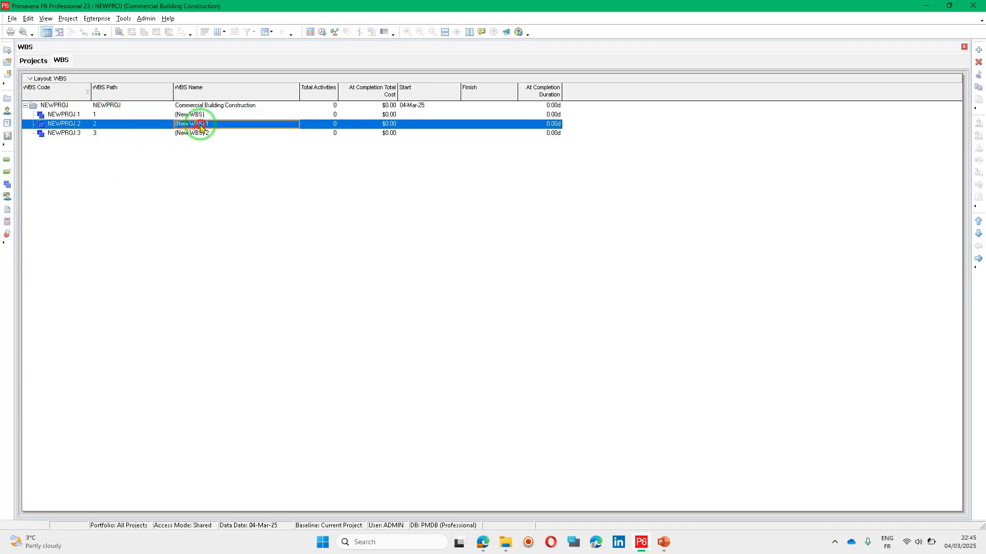
pyautogui.click(207, 114)
pyautogui.moveTo(169, 98); pyautogui.dragTo(150, 98)
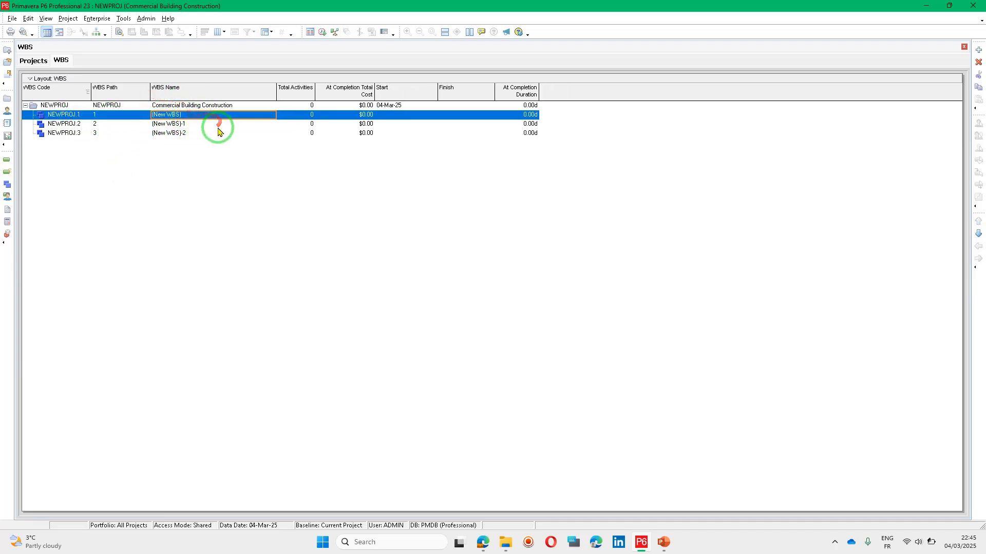
# Switch to the ChatGPT answer and copy the first WBS level name, "Initiation & Planning", from Step 2.
pyautogui.hotkey('alt', 'Tab')
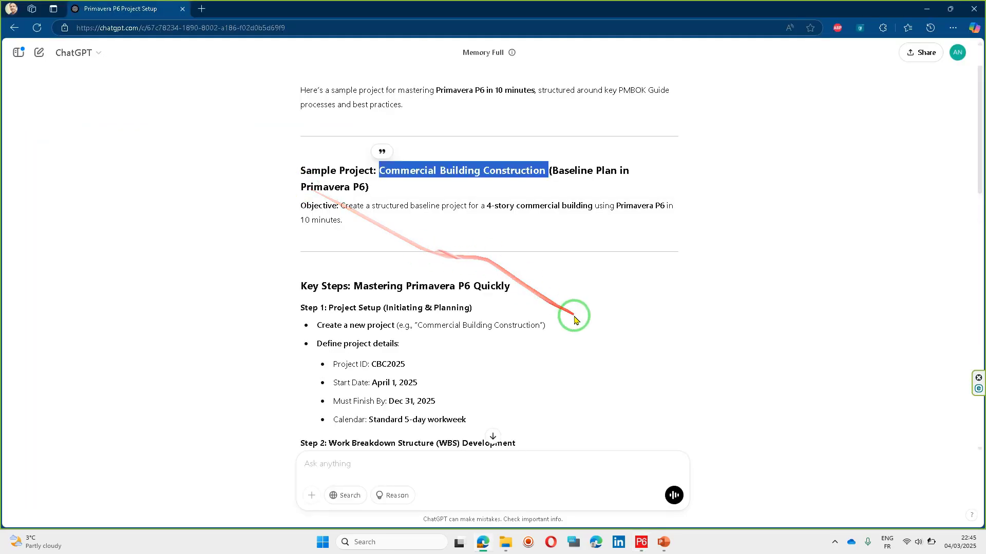
pyautogui.scroll(-1, 565, 292)
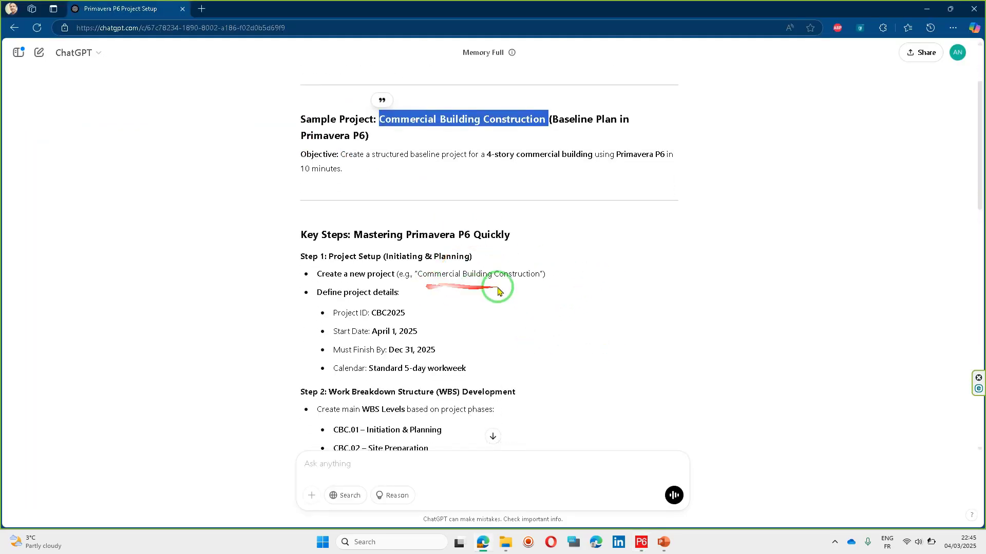
pyautogui.scroll(-1, 539, 257)
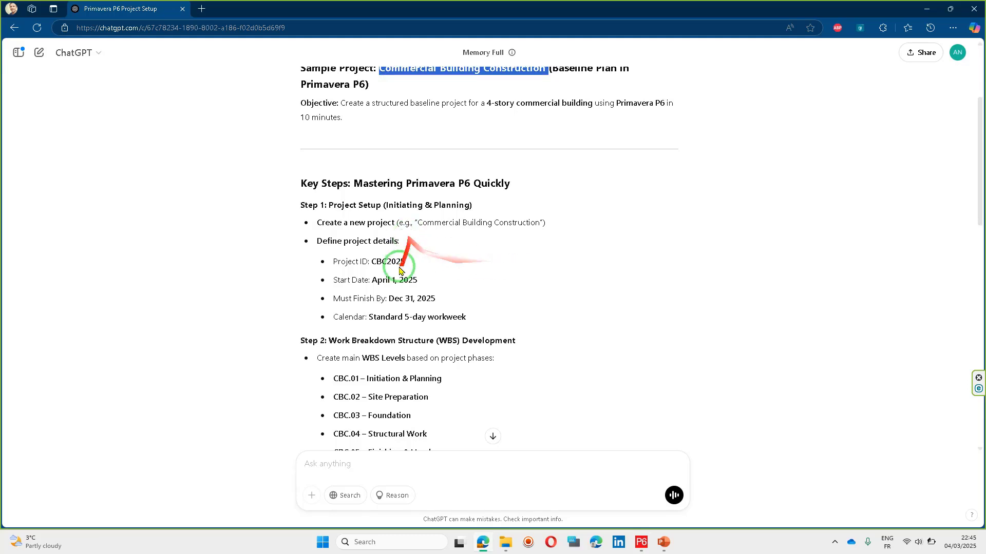
pyautogui.scroll(-1, 411, 252)
pyautogui.scroll(-1, 431, 241)
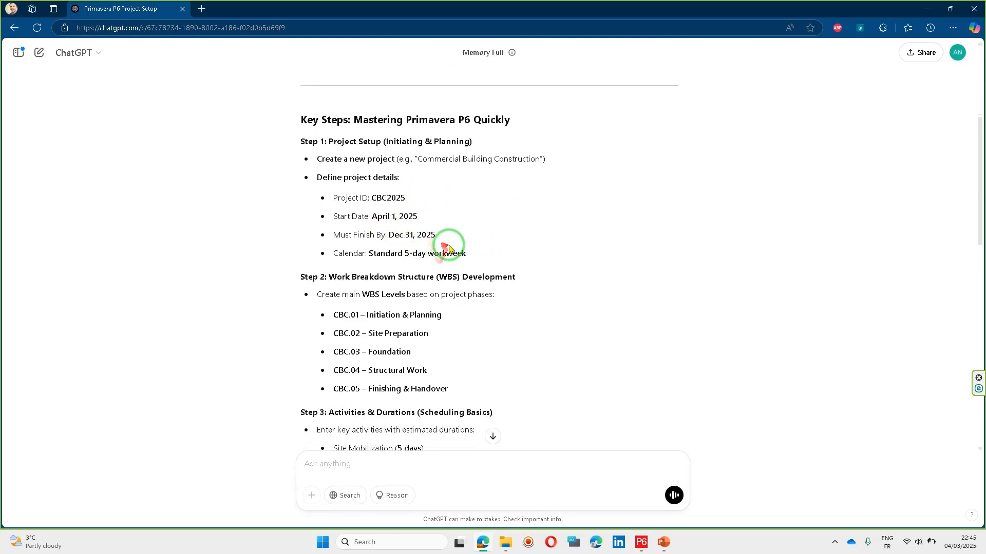
pyautogui.moveTo(365, 237); pyautogui.dragTo(478, 239)
pyautogui.click(505, 281)
pyautogui.scroll(-2, 474, 242)
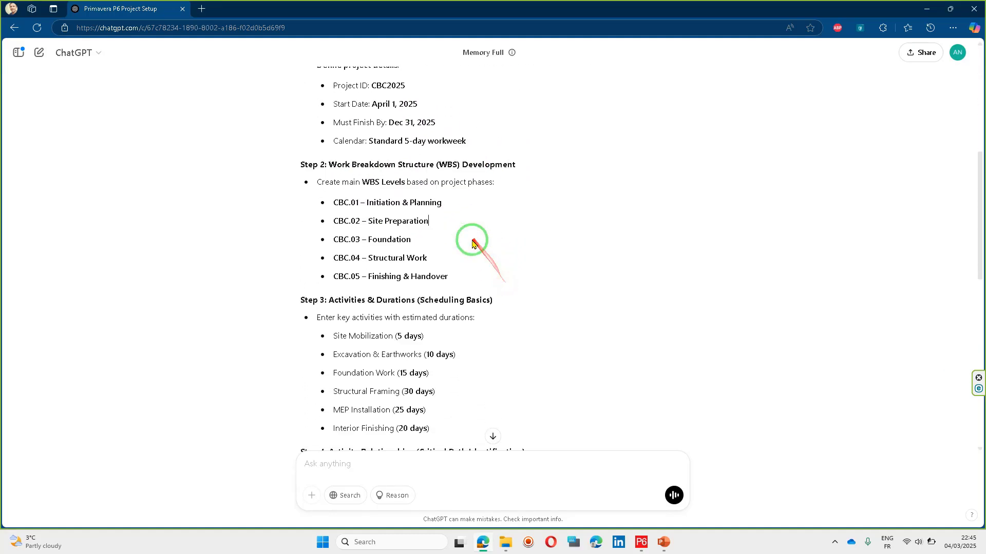
pyautogui.moveTo(363, 173); pyautogui.dragTo(442, 181)
pyautogui.hotkey('ctrl', 'c')
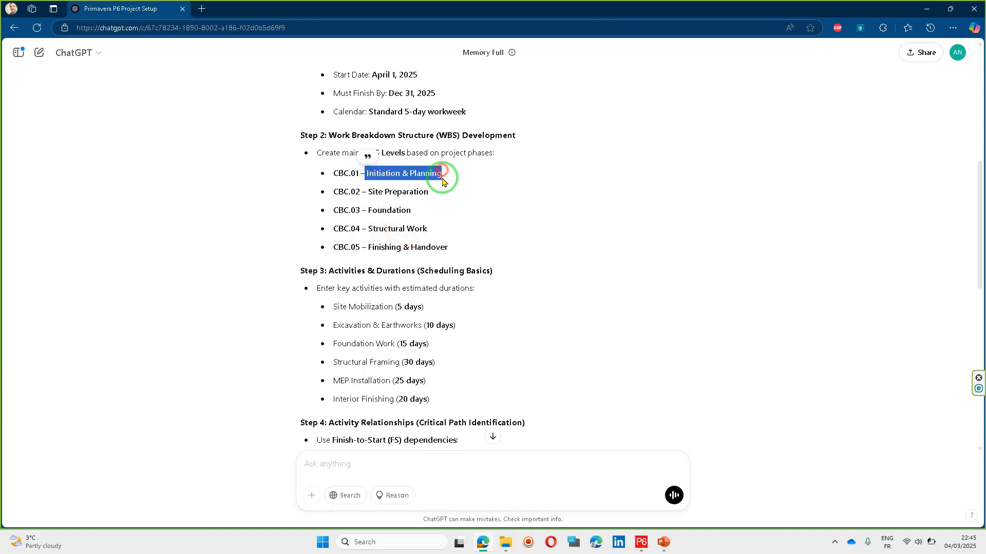
# Return to Primavera P6 and rename the first WBS element with the copied name "Initiation & Planning".
pyautogui.hotkey('alt', 'Tab')
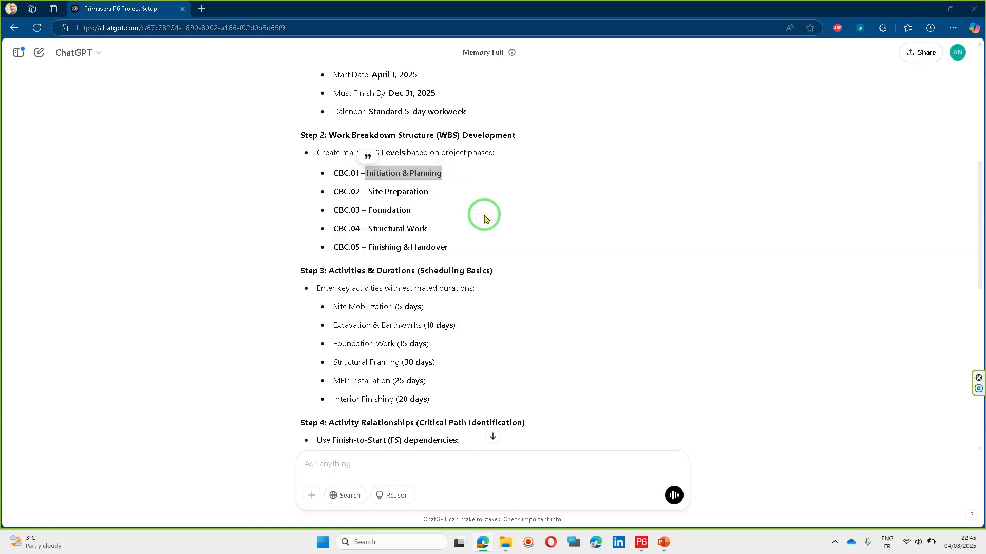
pyautogui.click(192, 117)
pyautogui.moveTo(193, 115); pyautogui.dragTo(136, 117)
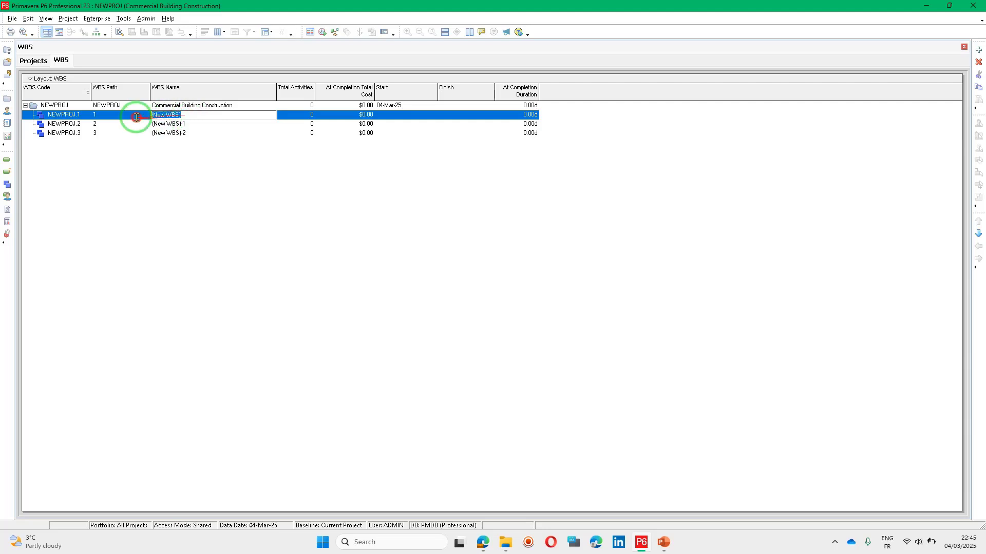
pyautogui.hotkey('ctrl', 'v')
pyautogui.press('Return')
# Copy "Site Preparation" from the ChatGPT plan and rename the second WBS element in Primavera P6 with it.
pyautogui.hotkey('alt', 'Tab')
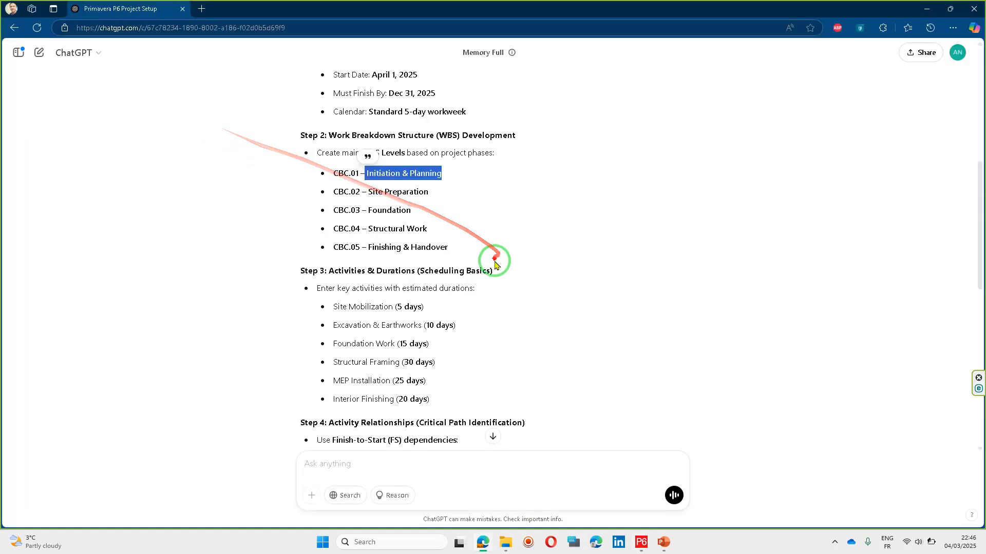
pyautogui.moveTo(429, 192); pyautogui.dragTo(364, 192)
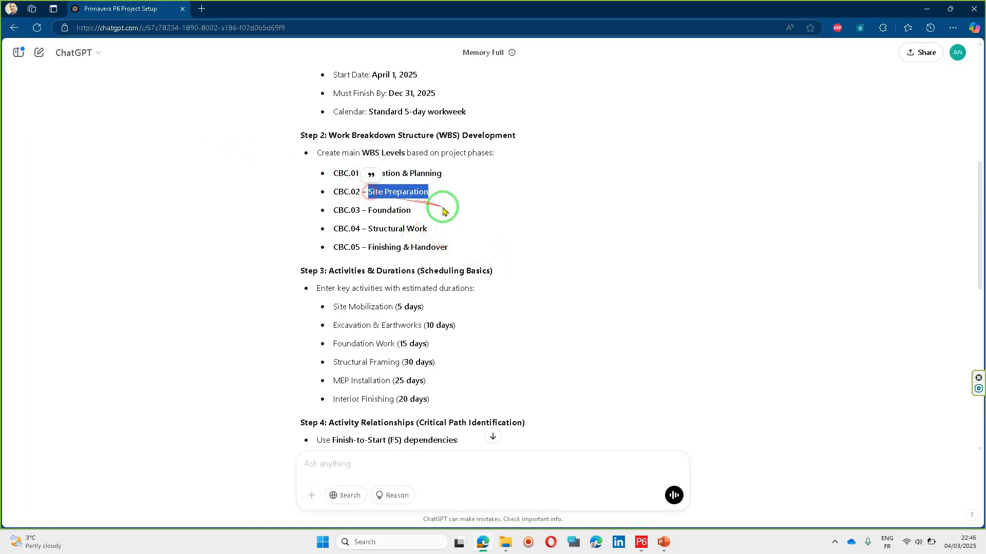
pyautogui.hotkey('ctrl', 'c')
pyautogui.hotkey('alt', 'Tab')
pyautogui.click(193, 124)
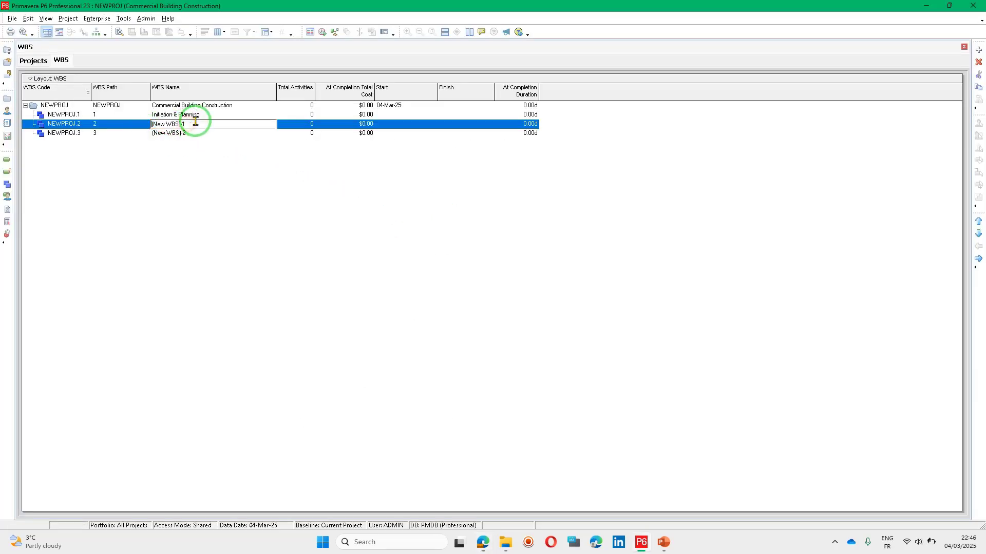
pyautogui.moveTo(194, 123); pyautogui.dragTo(137, 121)
pyautogui.hotkey('ctrl', 'v')
pyautogui.press('Return')
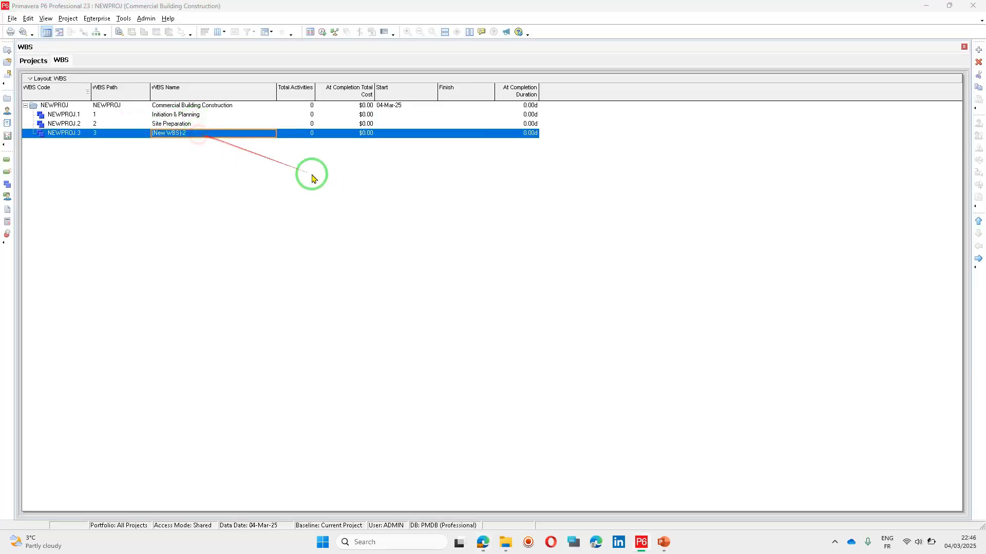
# Copy "Foundation" from the ChatGPT plan and rename the third WBS element in Primavera P6 with it.
pyautogui.hotkey('alt', 'Tab')
pyautogui.click(424, 214)
pyautogui.moveTo(424, 215); pyautogui.dragTo(384, 220)
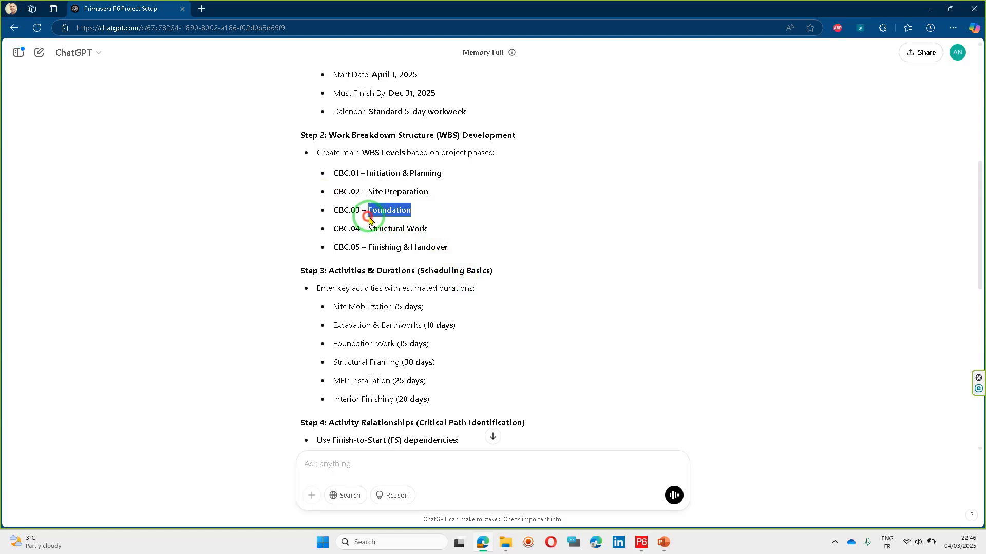
pyautogui.hotkey('ctrl', 'c')
pyautogui.hotkey('alt', 'Tab')
pyautogui.click(202, 140)
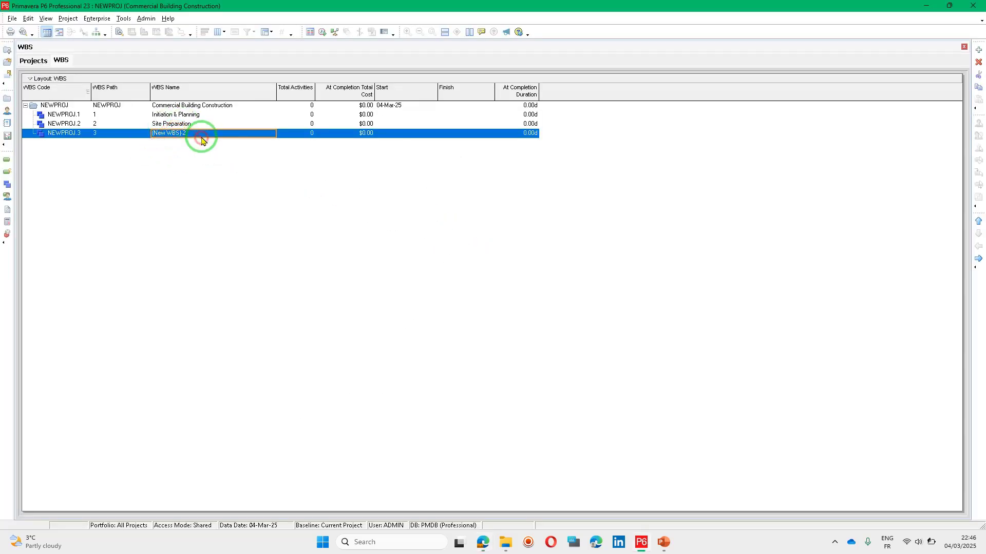
pyautogui.moveTo(202, 140); pyautogui.dragTo(133, 137)
pyautogui.press('Return')
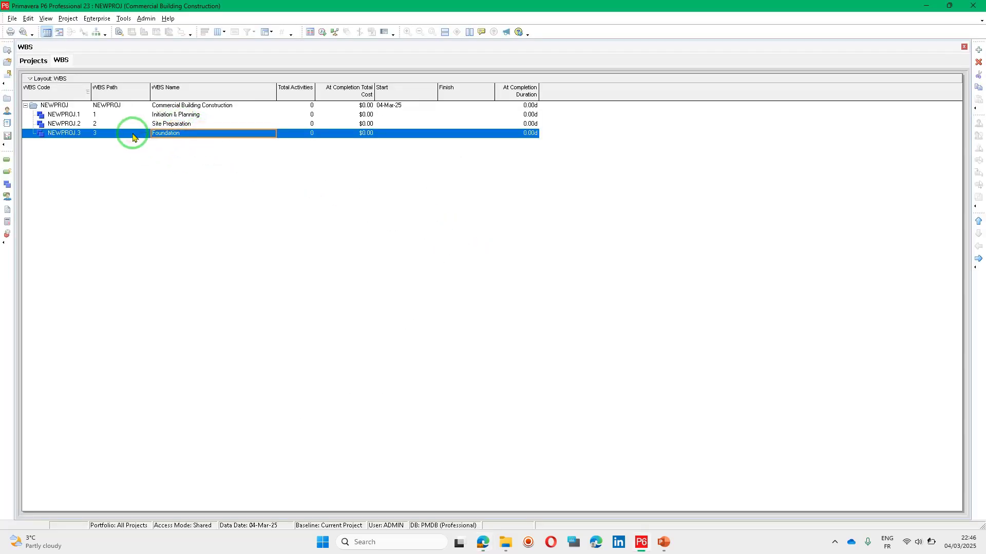
# Add two more WBS elements below Foundation, then select and copy "Structural Work" from Step 2 of the ChatGPT plan.
pyautogui.press('Insert')
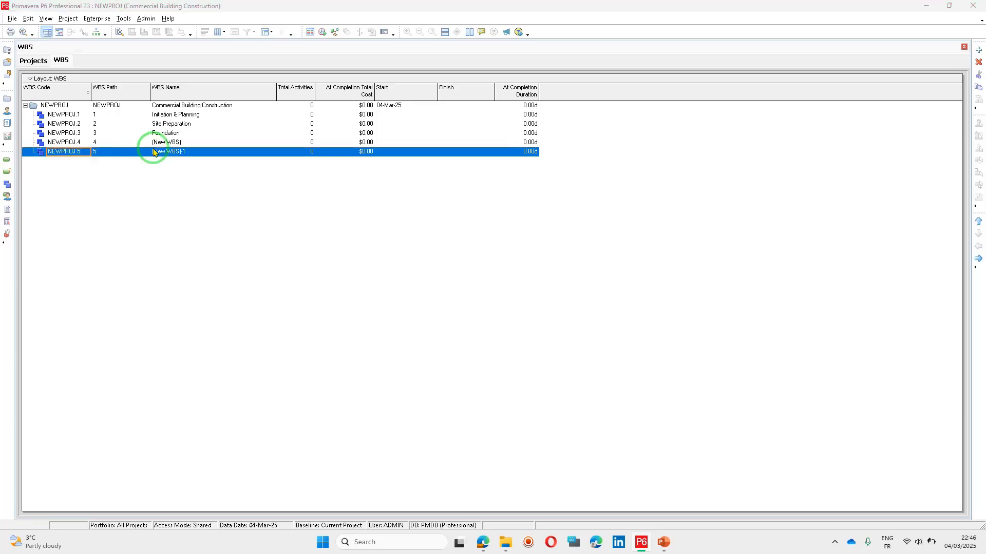
pyautogui.hotkey('alt', 'Tab')
pyautogui.moveTo(333, 229); pyautogui.dragTo(377, 239)
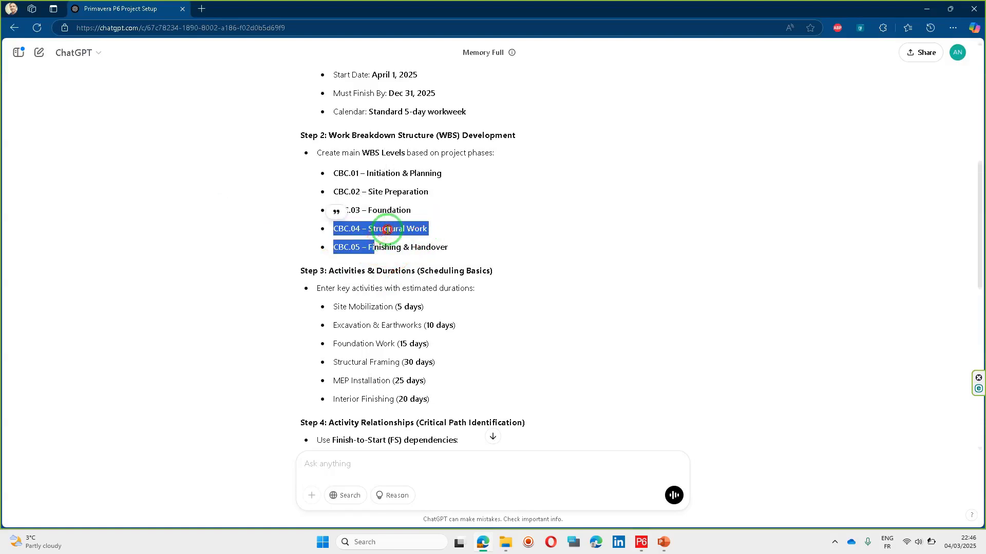
pyautogui.click(429, 228)
pyautogui.doubleClick(384, 229)
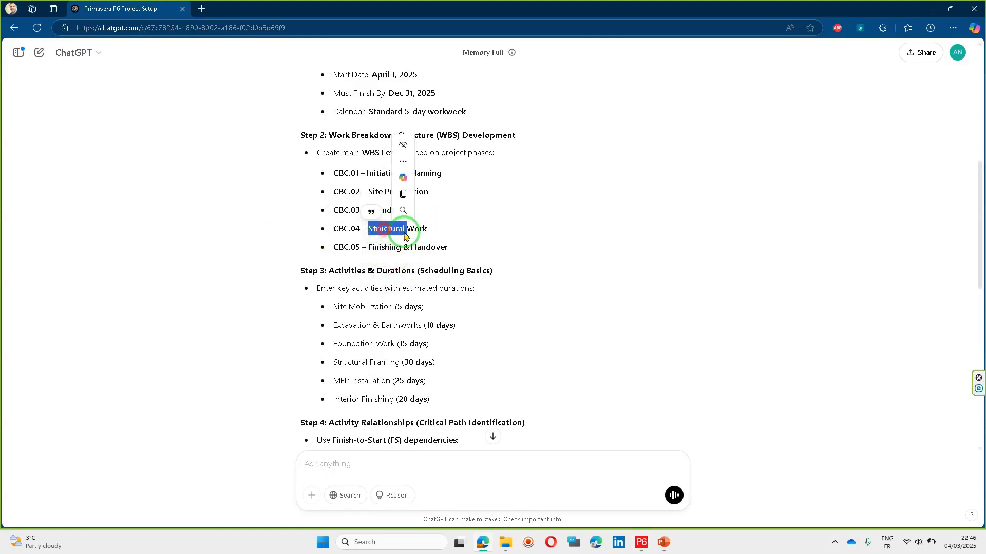
pyautogui.moveTo(409, 234)
pyautogui.mouseDown()
pyautogui.moveTo(433, 233)
pyautogui.moveTo(353, 226)
pyautogui.moveTo(427, 232)
pyautogui.mouseUp()
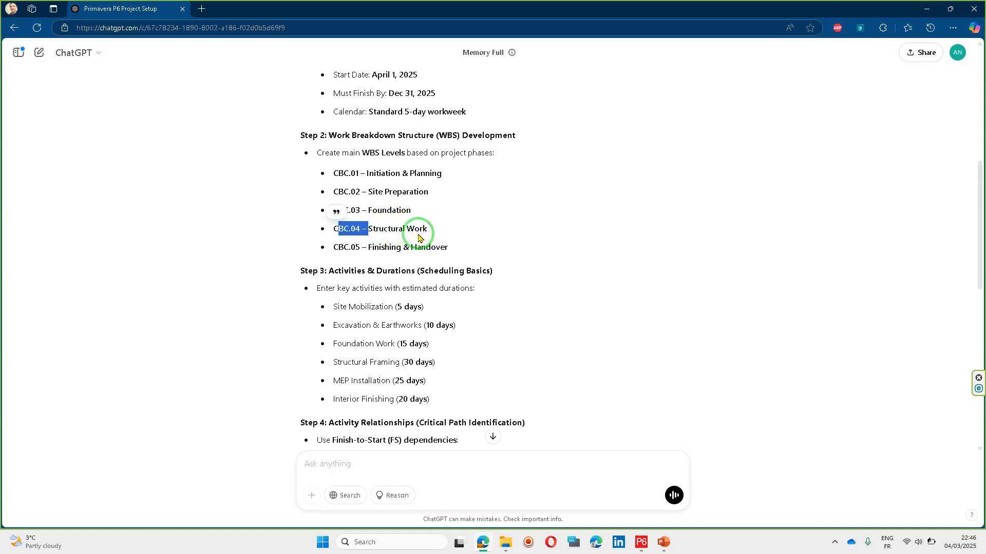
pyautogui.click(321, 227)
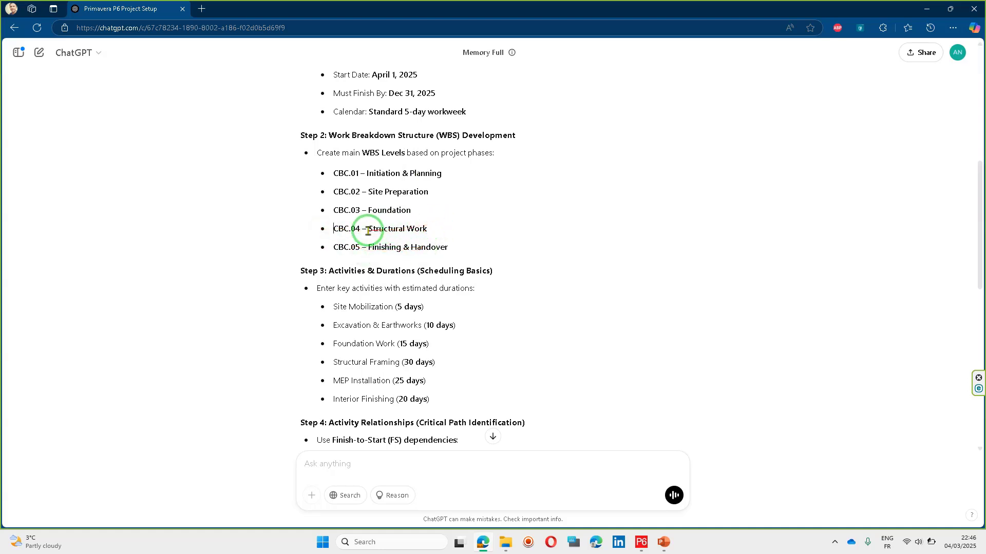
pyautogui.moveTo(367, 231); pyautogui.dragTo(427, 235)
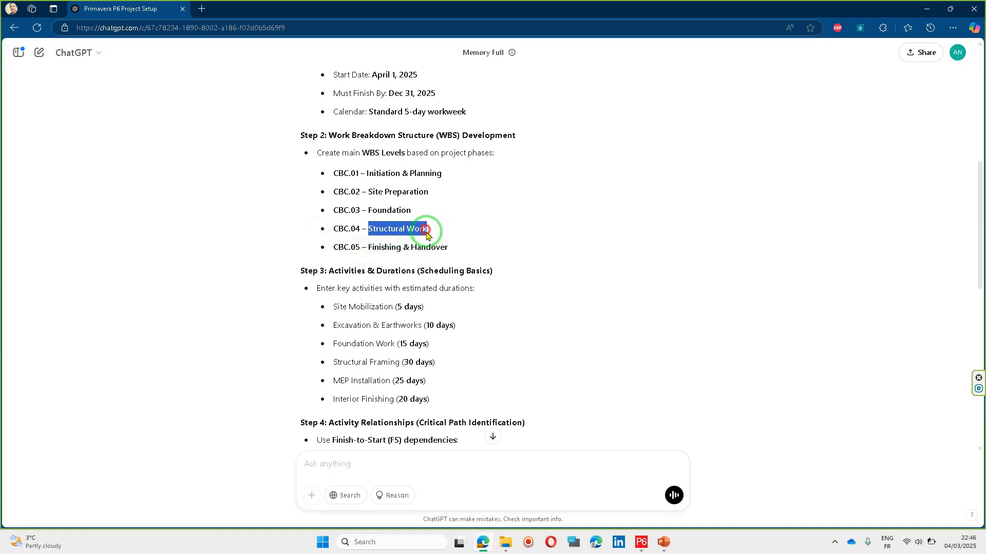
# Return to Primavera P6 and rename the fourth WBS element with the copied name "Structural Work".
pyautogui.hotkey('alt', 'Tab')
pyautogui.click(190, 136)
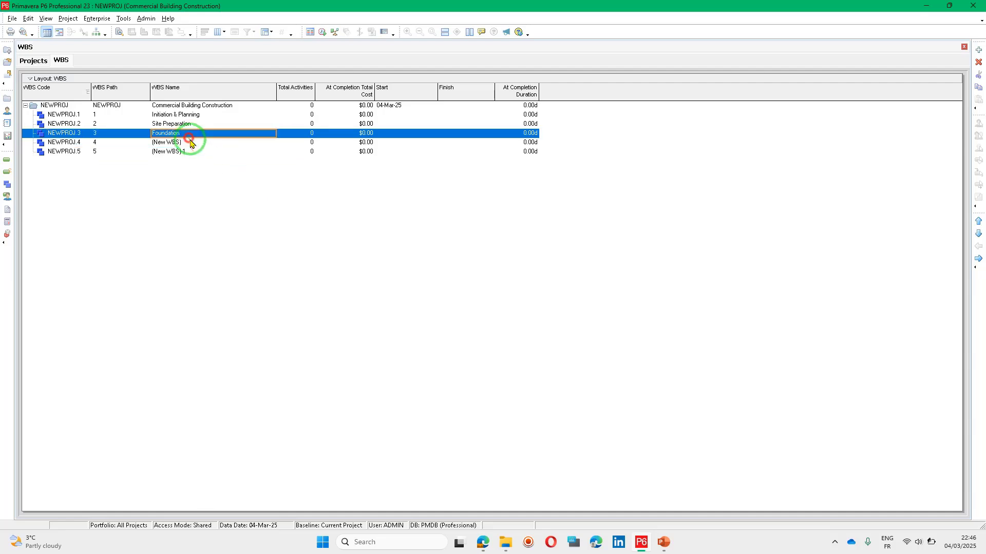
pyautogui.click(190, 144)
pyautogui.click(192, 145)
pyautogui.moveTo(192, 144); pyautogui.dragTo(132, 148)
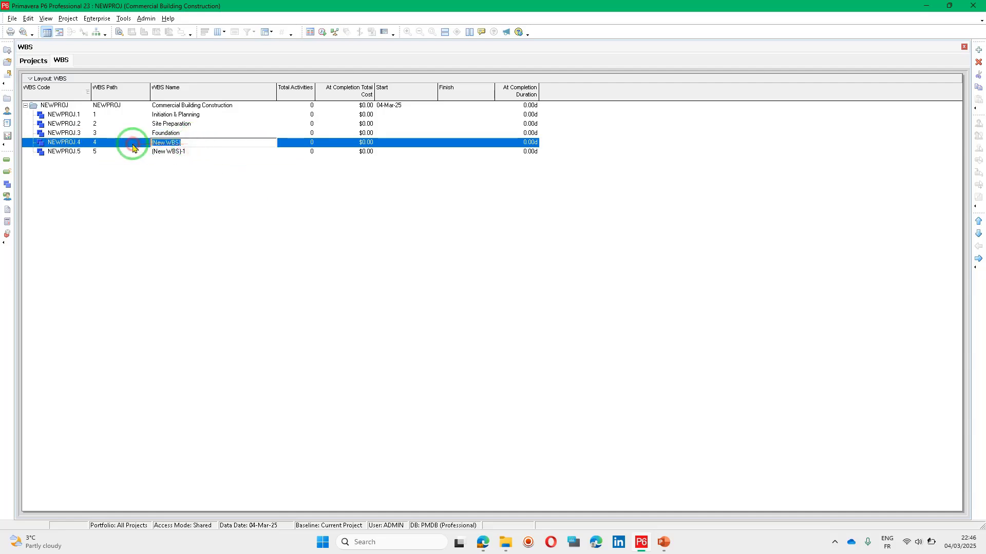
# Copy "Finishing & Handover" from the ChatGPT plan and rename the fifth WBS element in Primavera P6 with it.
pyautogui.hotkey('alt', 'Tab')
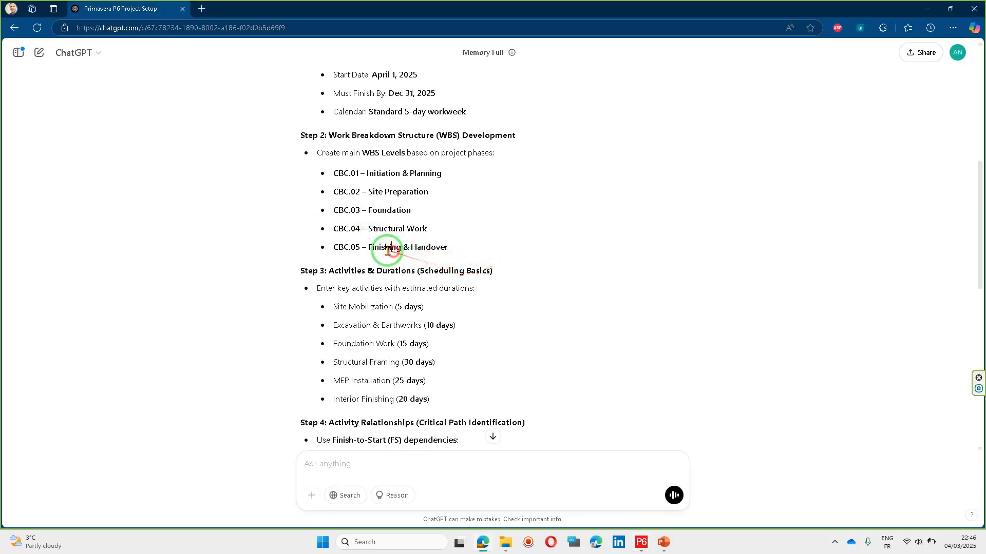
pyautogui.moveTo(369, 249); pyautogui.dragTo(448, 251)
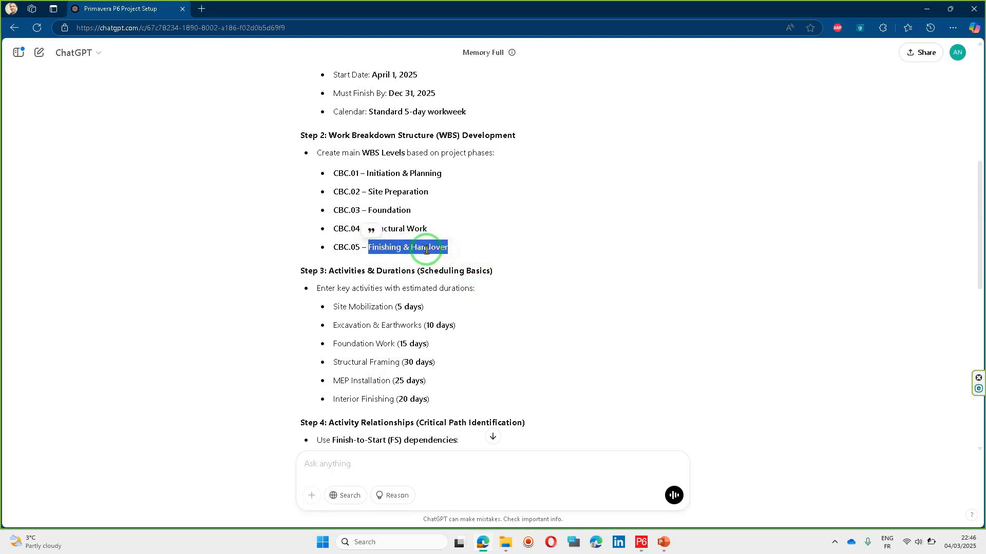
pyautogui.hotkey('alt', 'Tab')
pyautogui.click(204, 149)
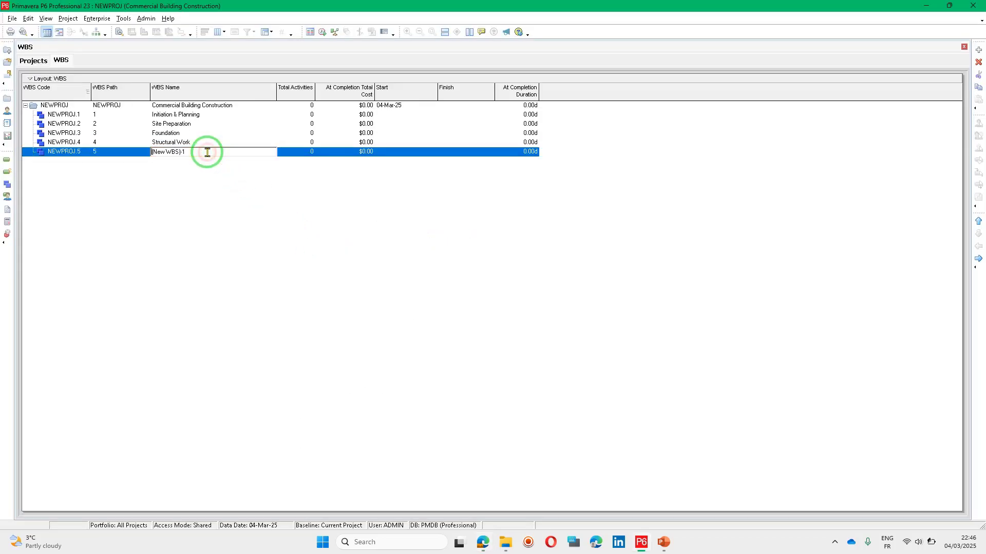
# Switch to the ChatGPT answer and copy the first activity name, "Site Mobilization", from Step 3.
pyautogui.hotkey('alt', 'Tab')
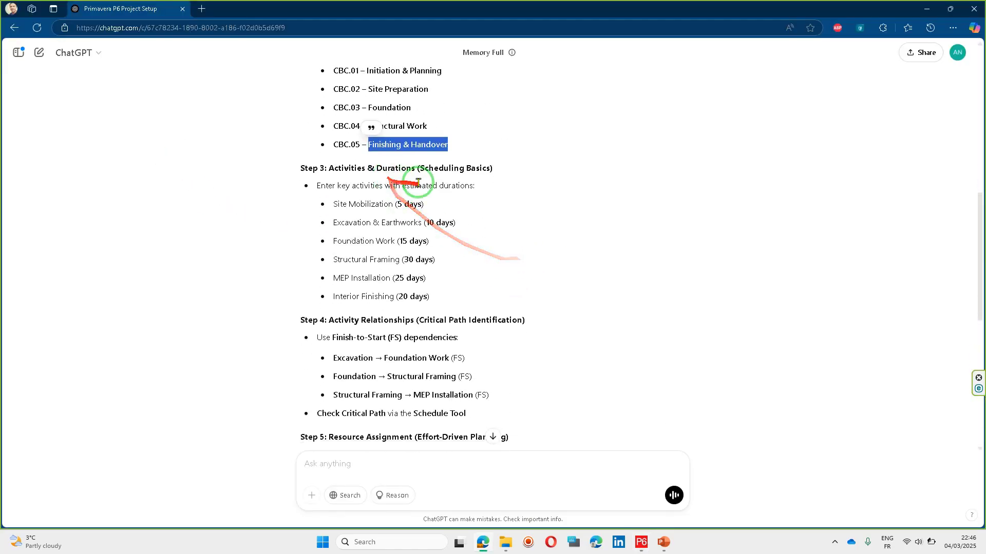
pyautogui.scroll(1, 462, 190)
pyautogui.moveTo(330, 222); pyautogui.dragTo(413, 220)
pyautogui.click(440, 270)
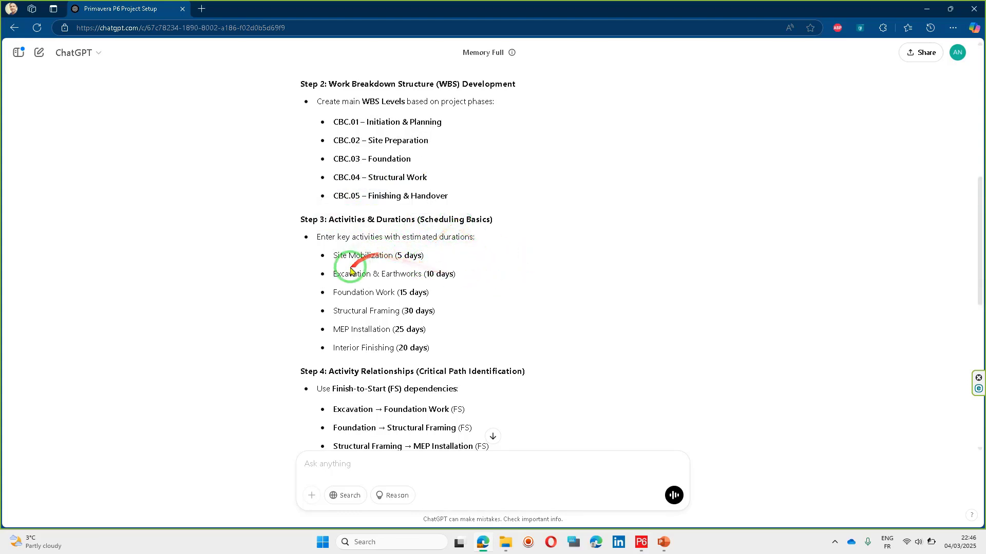
pyautogui.moveTo(334, 255); pyautogui.dragTo(394, 263)
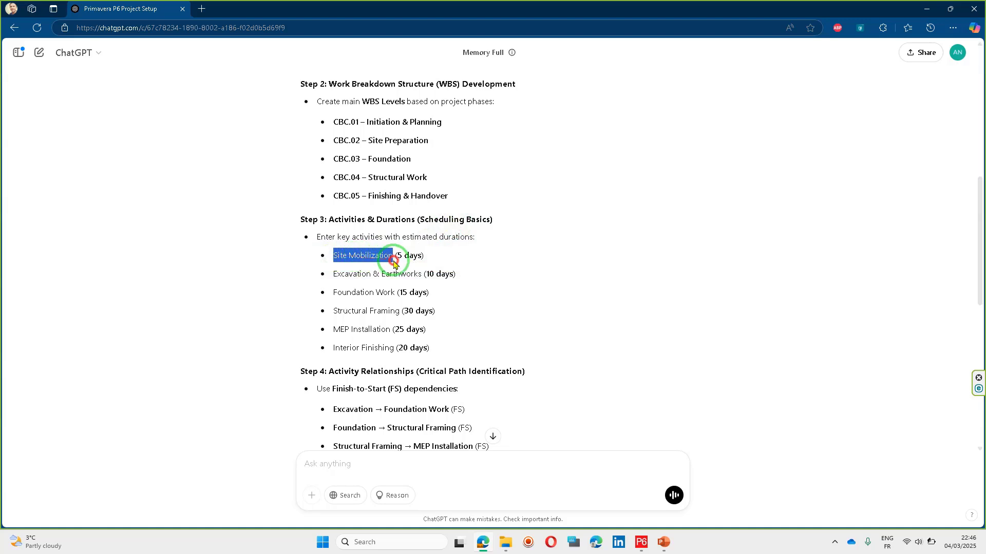
# Return to Primavera P6, open the project's Activities view and widen the activity table beside the Gantt chart.
pyautogui.hotkey('alt', 'Tab')
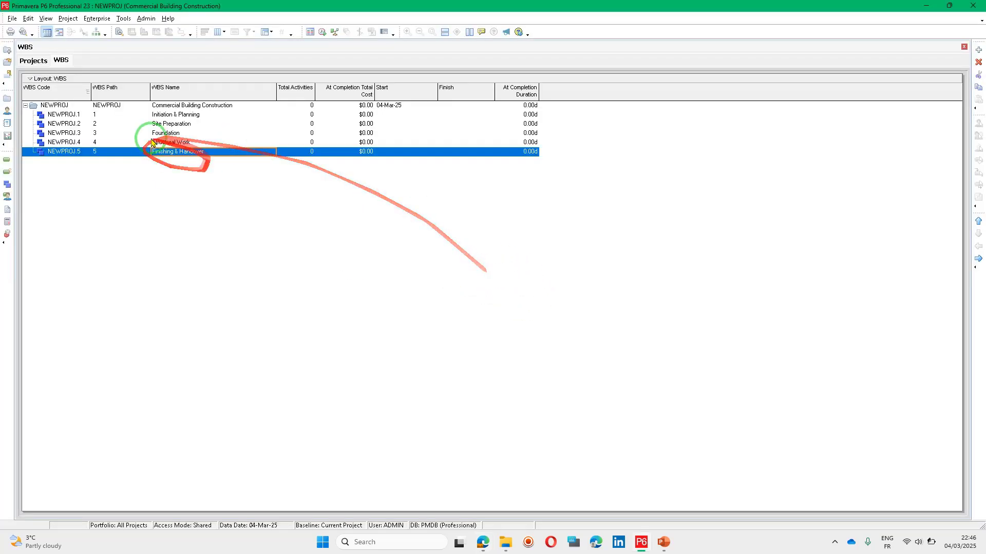
pyautogui.click(188, 114)
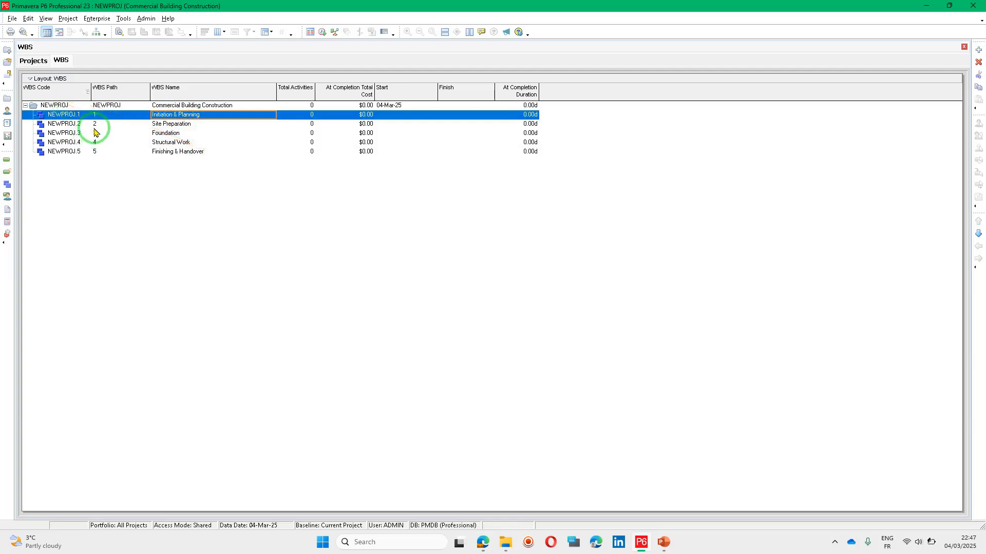
pyautogui.click(7, 161)
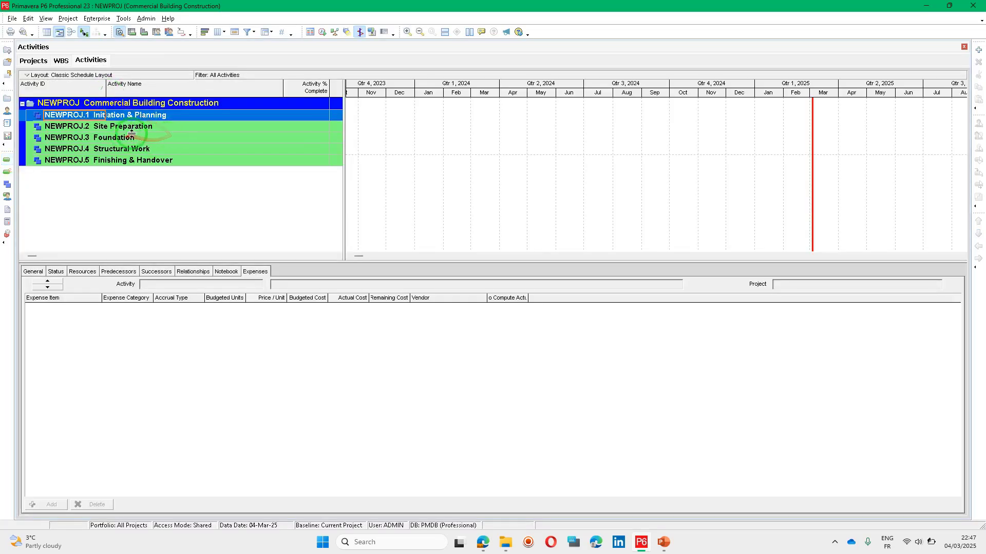
pyautogui.click(140, 127)
pyautogui.click(144, 117)
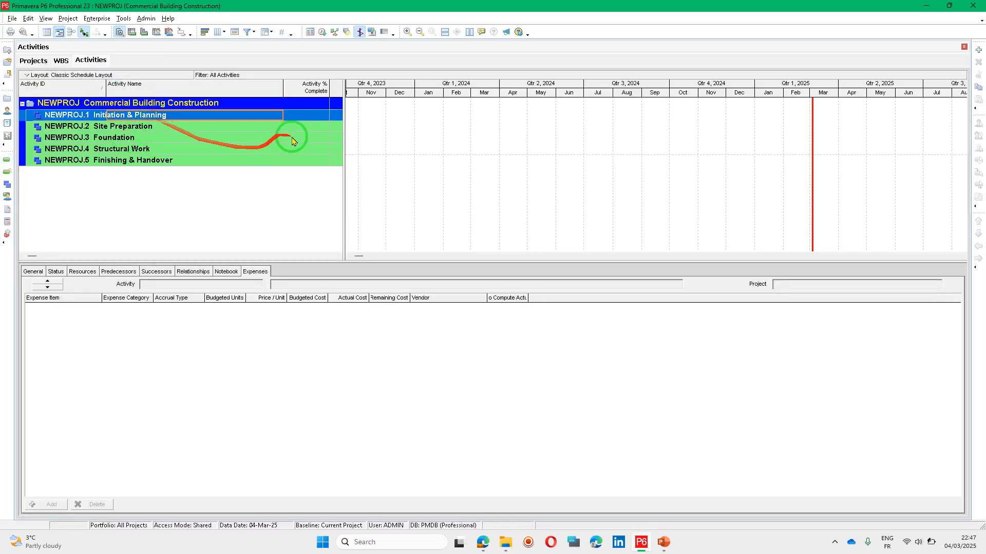
pyautogui.moveTo(344, 130); pyautogui.dragTo(414, 131)
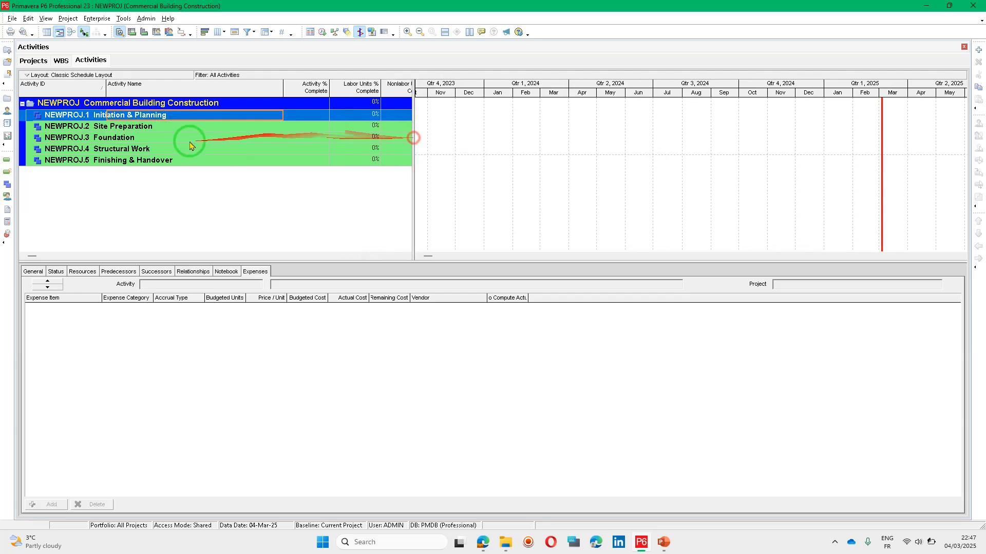
# Add an activity under the Initiation & Planning WBS and name it "Site Mobilization".
pyautogui.click(164, 127)
pyautogui.click(172, 119)
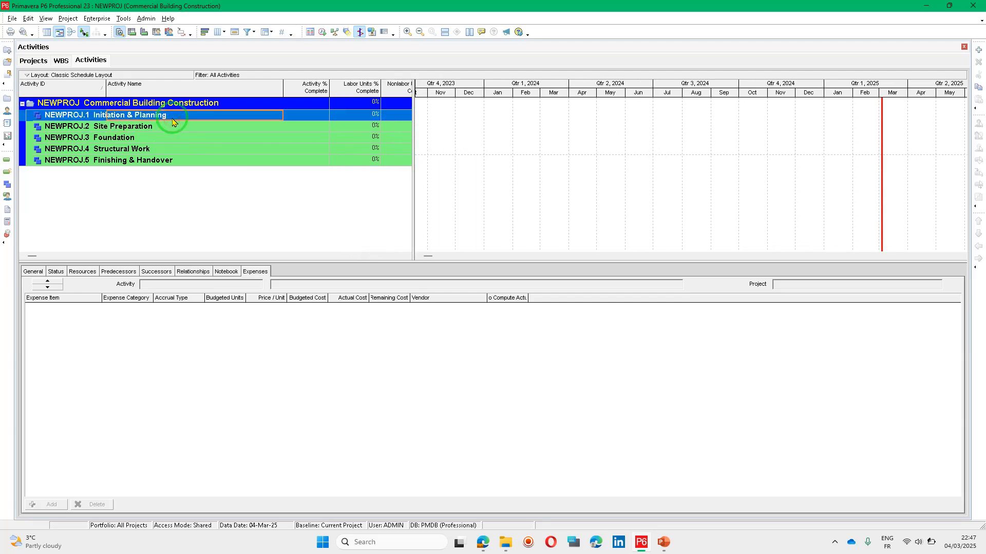
pyautogui.rightClick(172, 122)
pyautogui.click(200, 190)
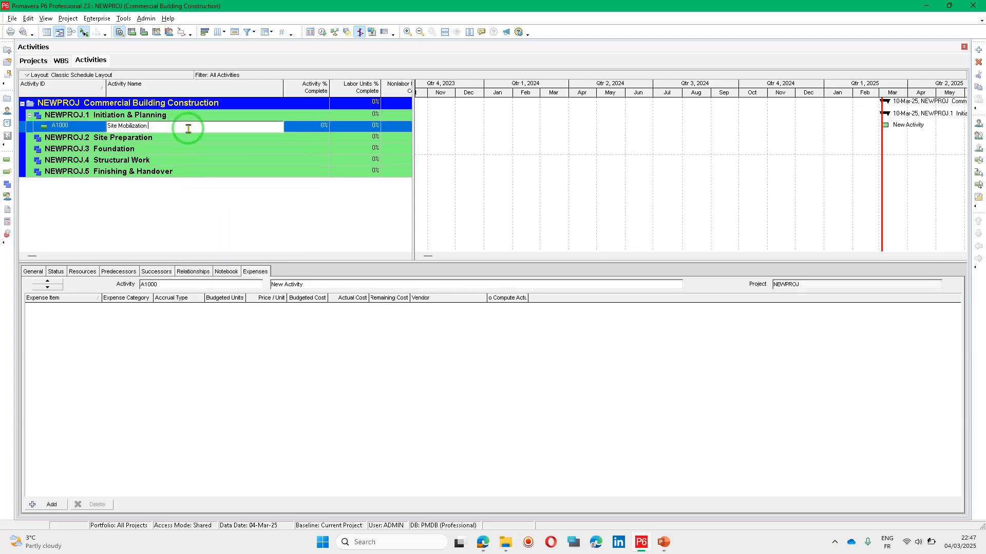
pyautogui.press('Return')
# Switch to the ChatGPT answer and copy the second activity name, "Excavation & Earthworks (", from Step 3.
pyautogui.hotkey('alt', 'Tab')
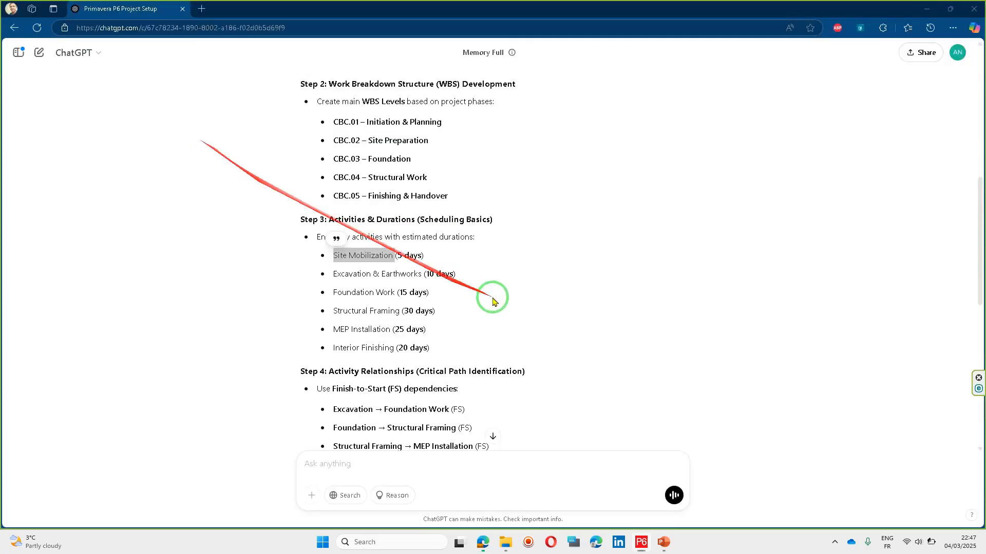
pyautogui.moveTo(337, 273); pyautogui.dragTo(421, 283)
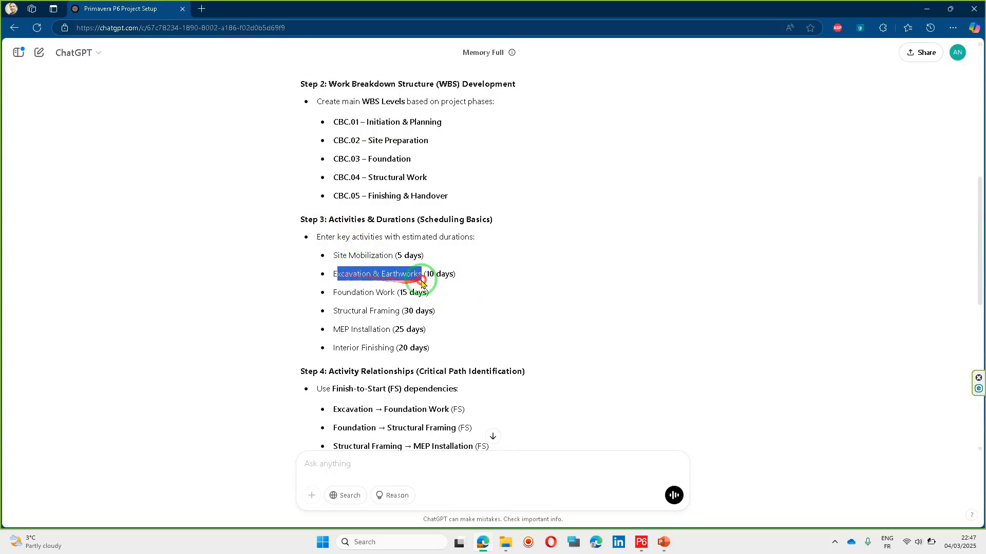
pyautogui.click(357, 275)
pyautogui.moveTo(334, 274); pyautogui.dragTo(425, 277)
# Return to Primavera P6 and add an activity under the Foundation WBS with the copied name "Excavation & Earthworks (".
pyautogui.hotkey('alt', 'Tab')
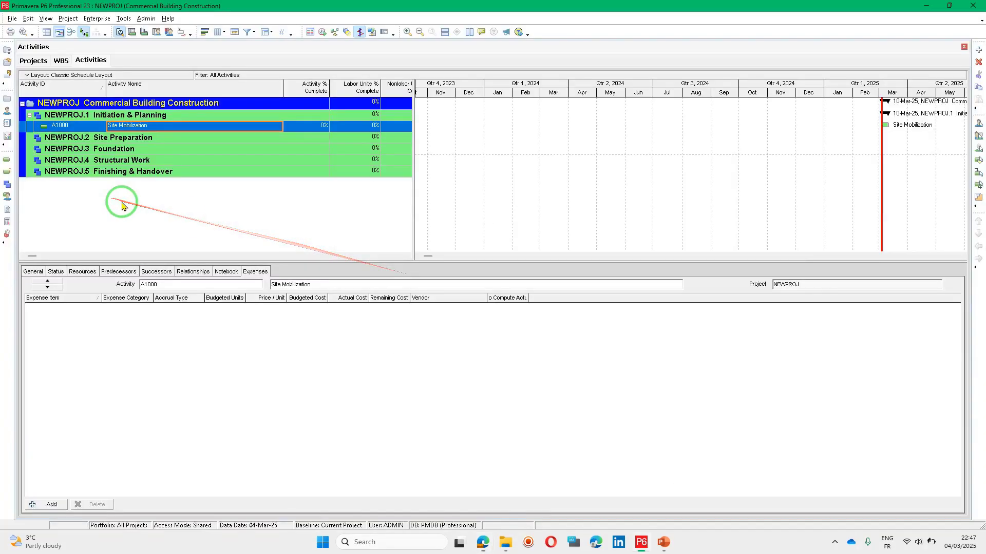
pyautogui.click(159, 163)
pyautogui.click(146, 151)
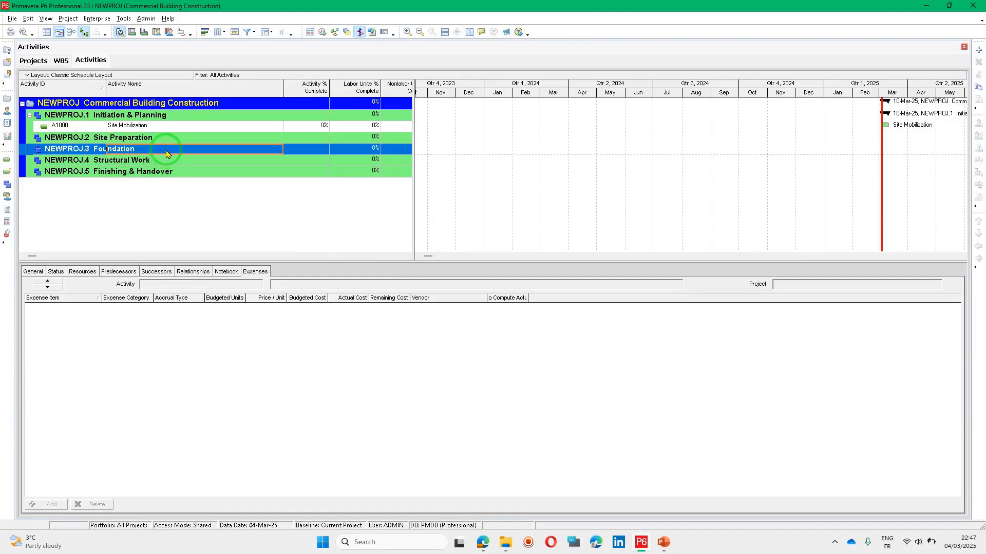
pyautogui.press('Insert')
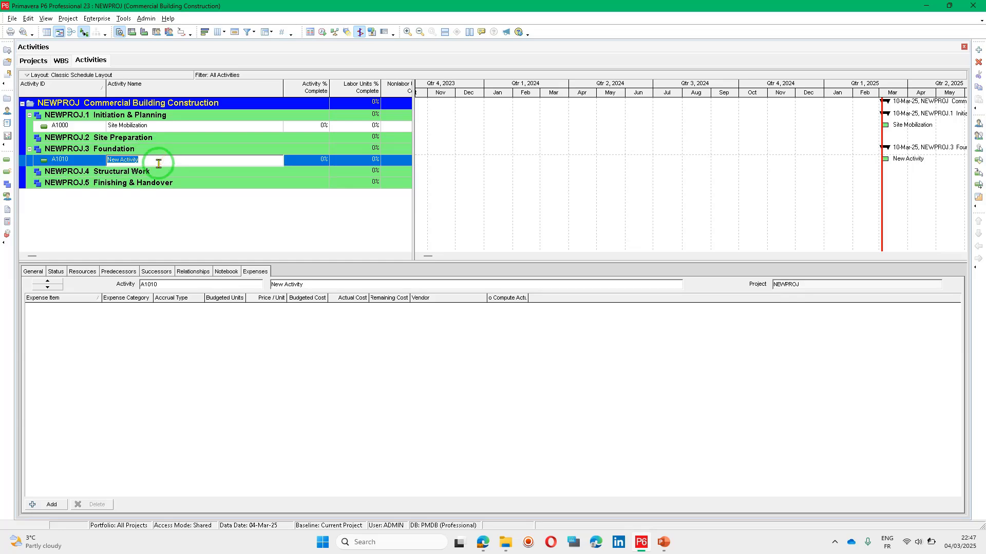
pyautogui.press('Return')
# Copy "Foundation Work" from the ChatGPT plan and add a second activity with that name under the Foundation WBS in Primavera P6.
pyautogui.hotkey('alt', 'Tab')
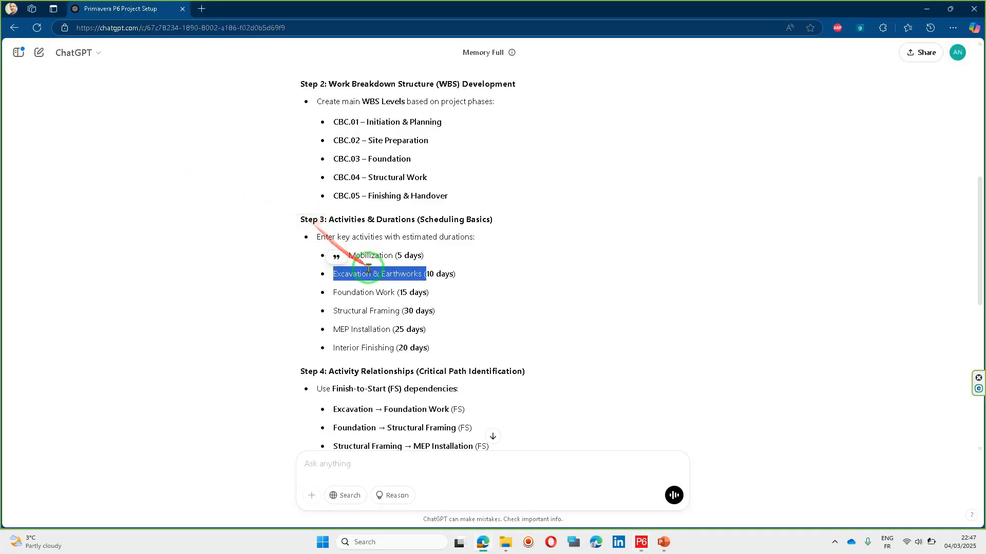
pyautogui.moveTo(334, 292); pyautogui.dragTo(382, 294)
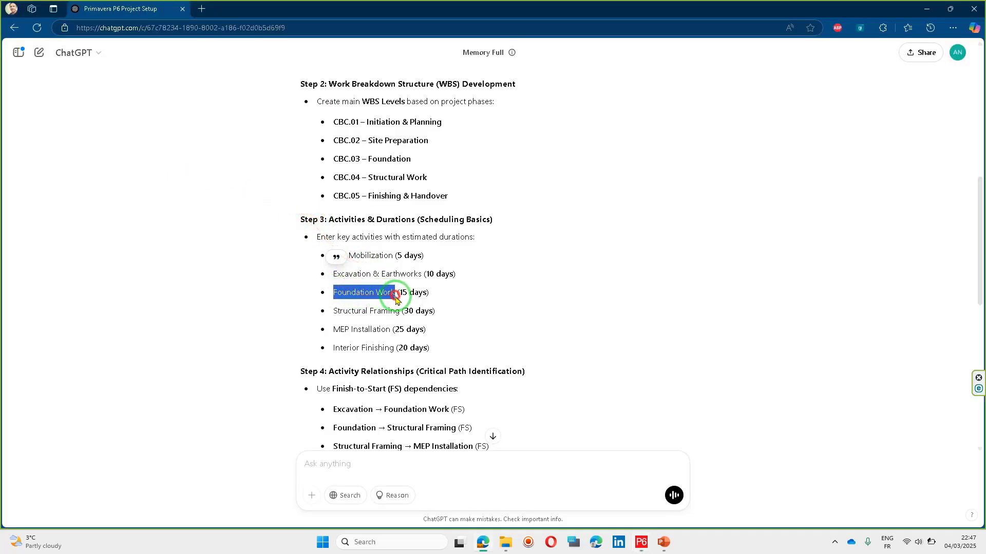
pyautogui.hotkey('alt', 'Tab')
pyautogui.click(154, 151)
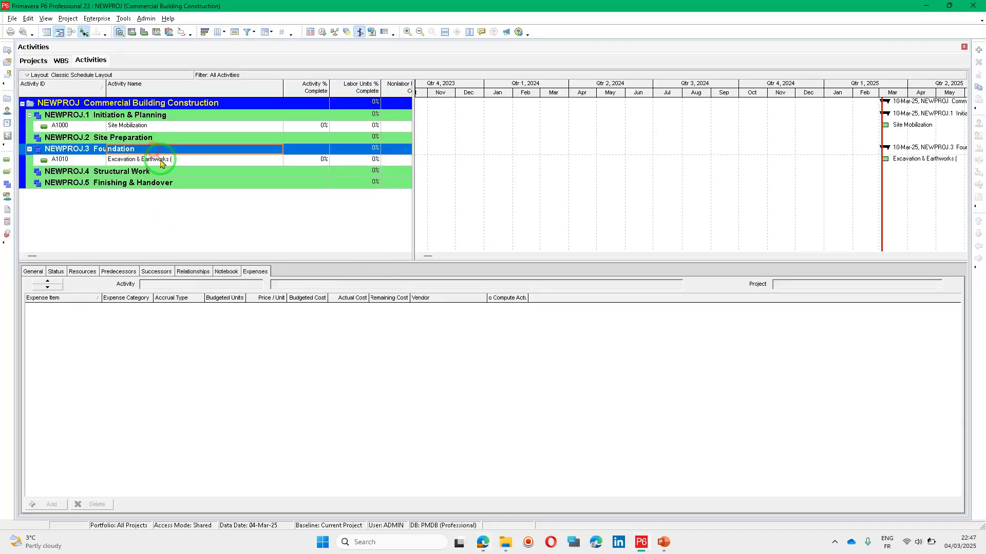
pyautogui.press('Insert')
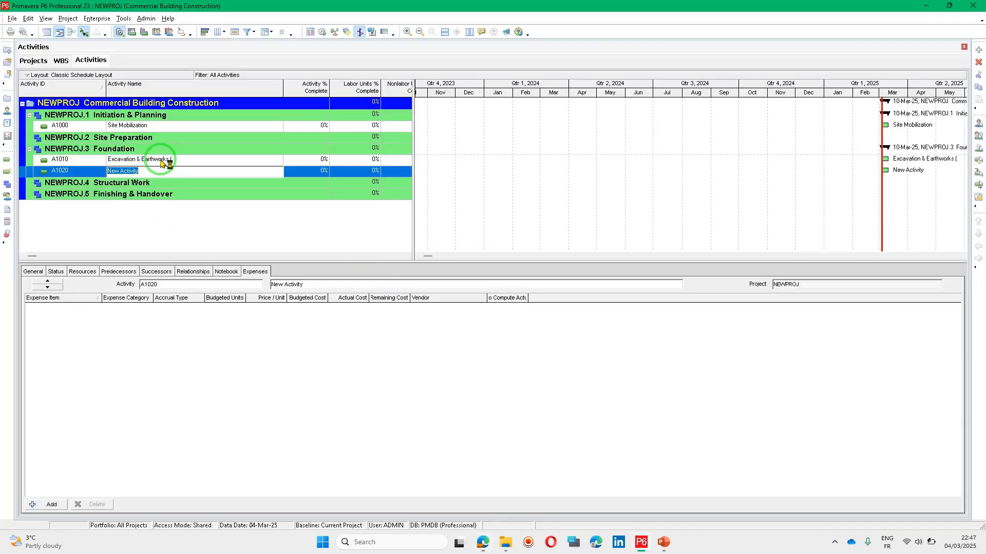
pyautogui.press('Return')
# Copy "Structural Framing" from the ChatGPT plan and add a third activity with that name under the Foundation WBS in Primavera P6.
pyautogui.hotkey('alt', 'Tab')
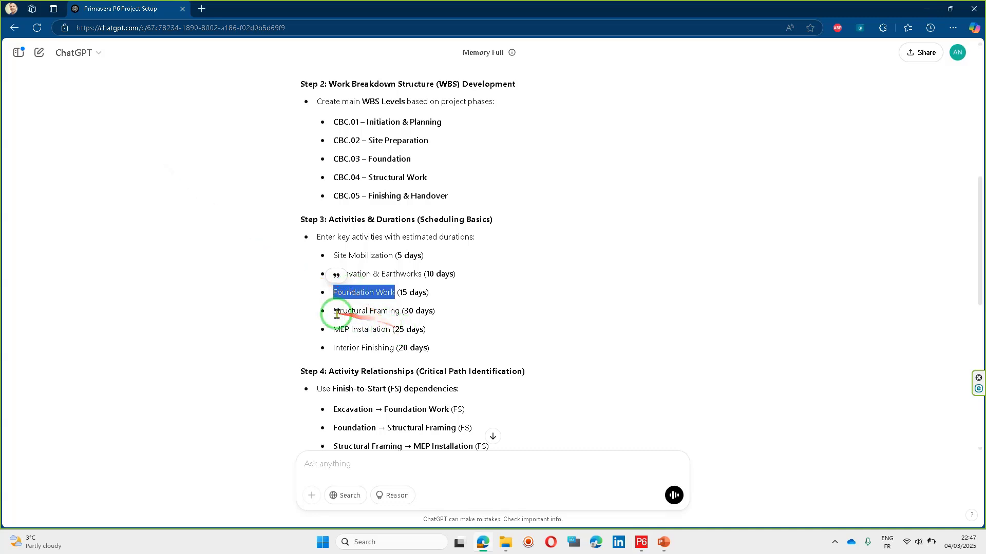
pyautogui.moveTo(332, 315); pyautogui.dragTo(402, 311)
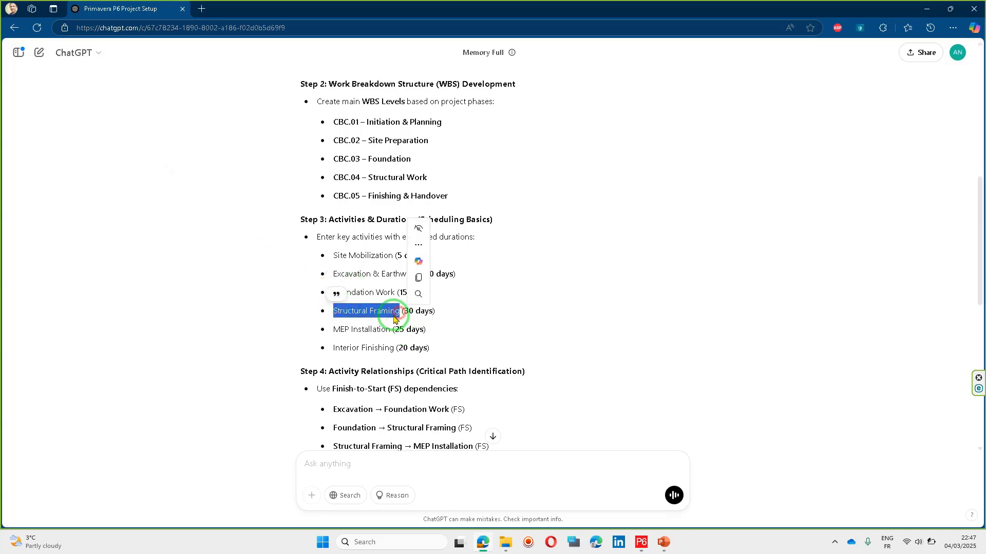
pyautogui.hotkey('alt', 'Tab')
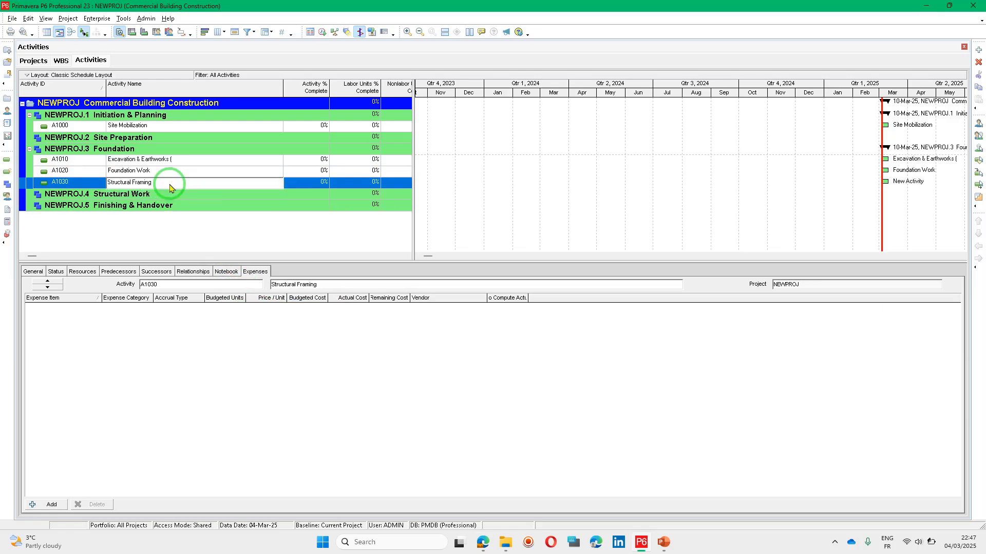
# Add "MEP Installation", copied from the ChatGPT plan, as an activity under the Structural Work WBS and move Structural Framing into that WBS.
pyautogui.hotkey('alt', 'Tab')
pyautogui.moveTo(332, 329); pyautogui.dragTo(391, 331)
pyautogui.hotkey('alt', 'Tab')
pyautogui.click(147, 196)
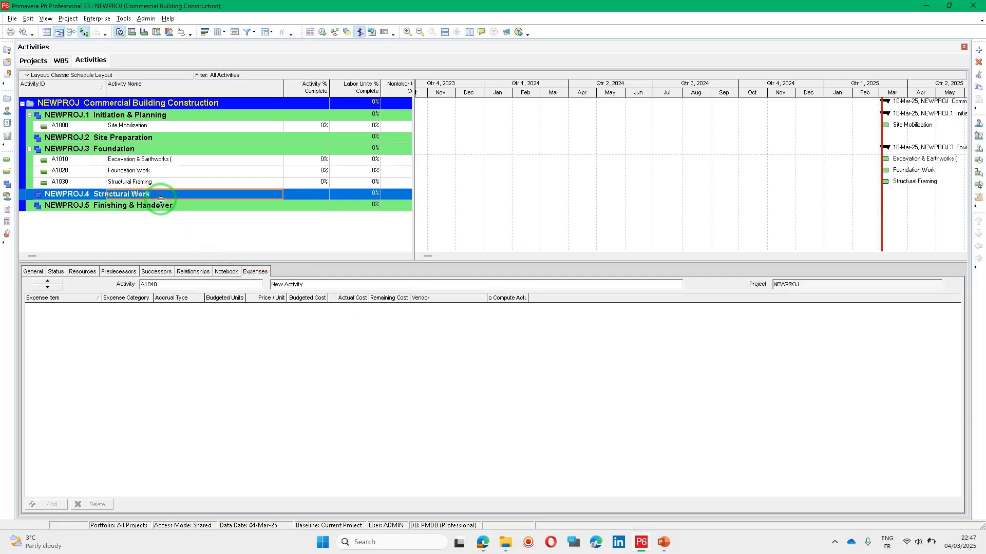
pyautogui.click(121, 180)
pyautogui.moveTo(23, 181); pyautogui.dragTo(29, 196)
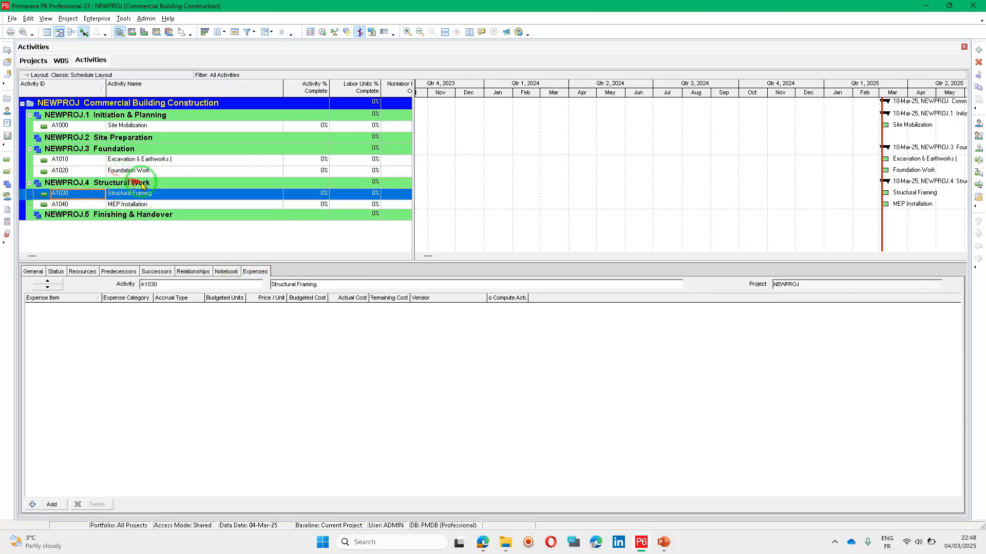
# Copy "Interior Finishing" from the ChatGPT plan and add an activity with that name under the Finishing & Handover WBS in Primavera P6.
pyautogui.hotkey('alt', 'Tab')
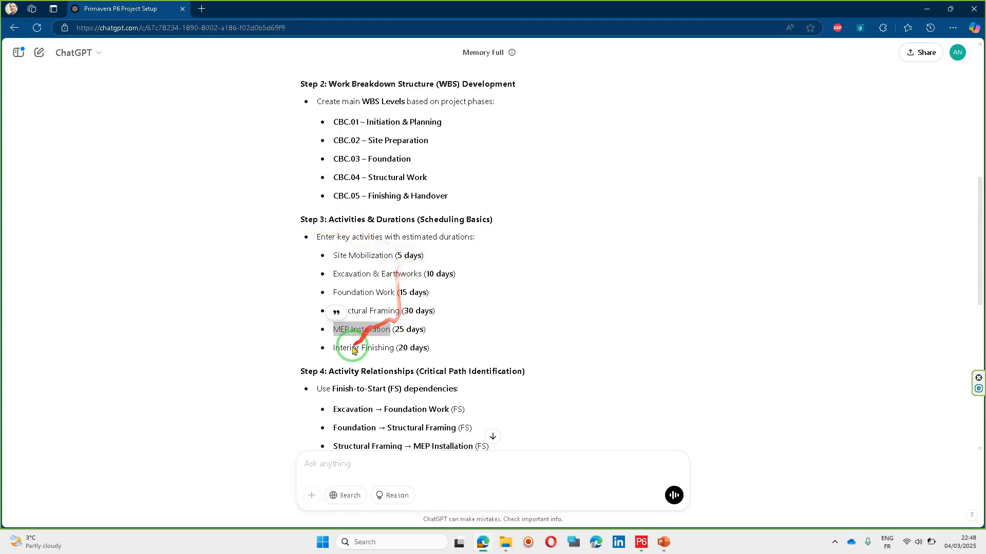
pyautogui.moveTo(334, 348); pyautogui.dragTo(383, 347)
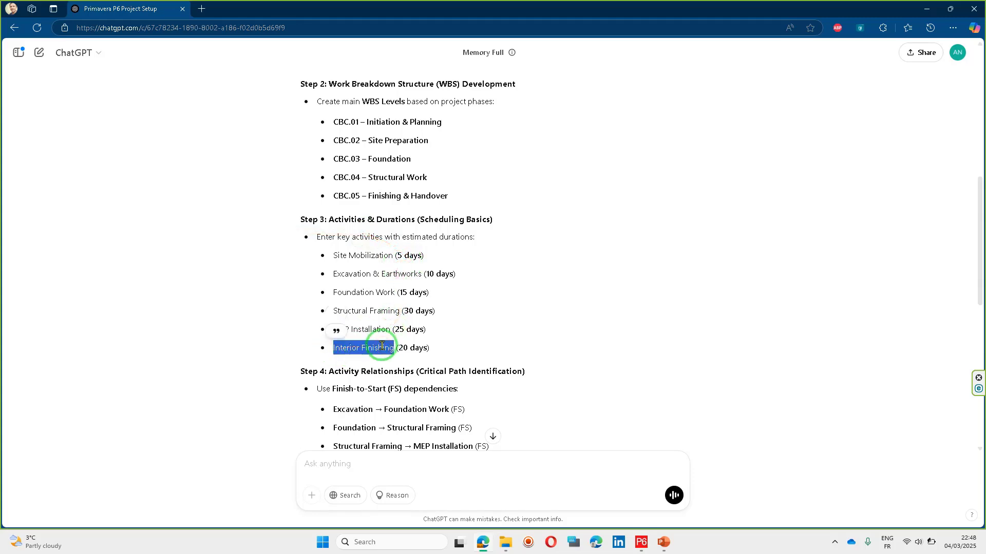
pyautogui.hotkey('alt', 'Tab')
pyautogui.click(164, 216)
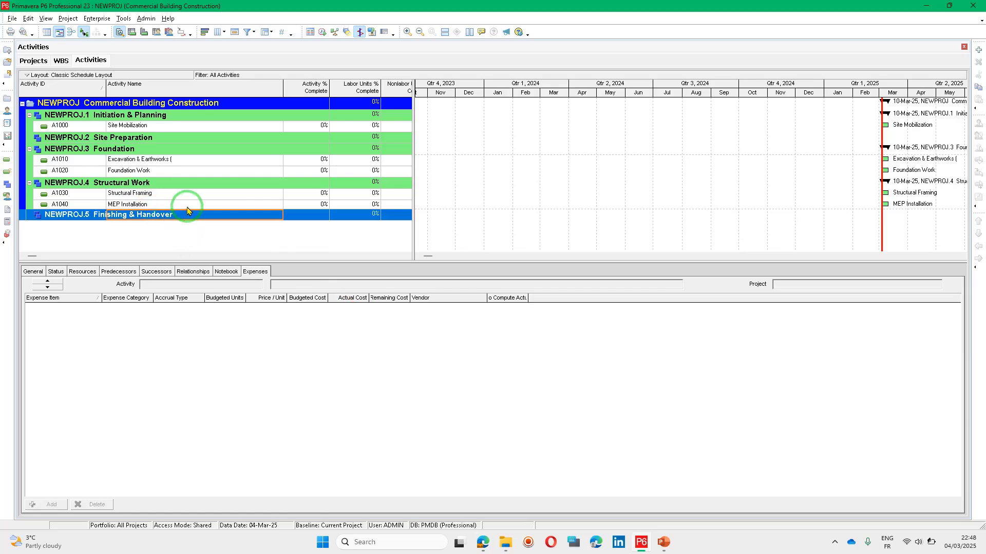
pyautogui.press('Insert')
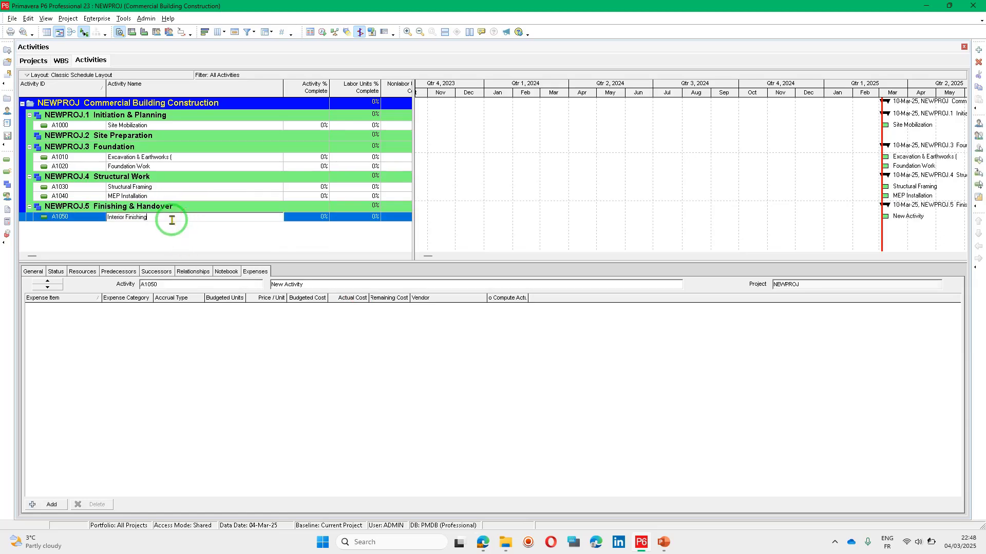
# Review the estimated activity durations in Step 3 of the ChatGPT plan and return to Primavera P6.
pyautogui.hotkey('alt', 'Tab')
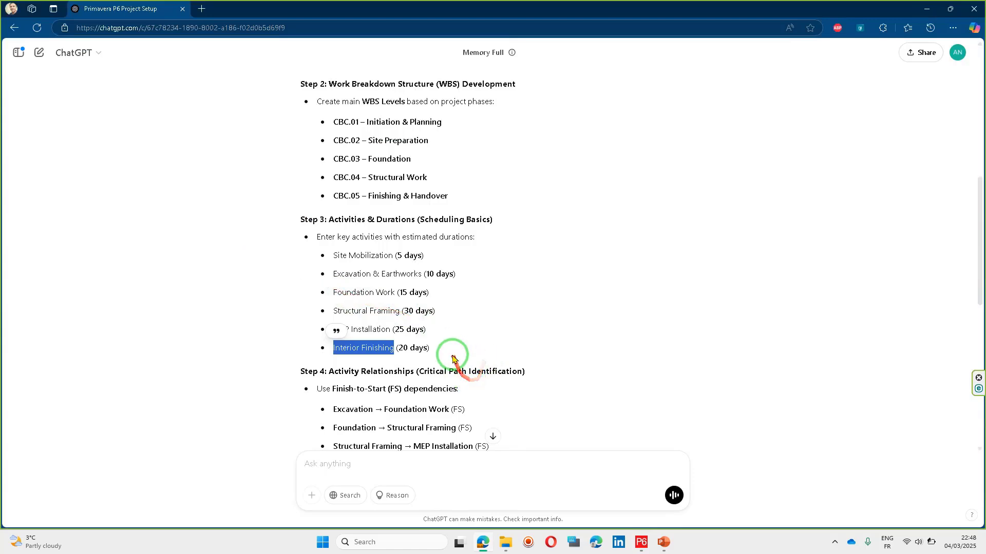
pyautogui.moveTo(388, 255); pyautogui.dragTo(426, 267)
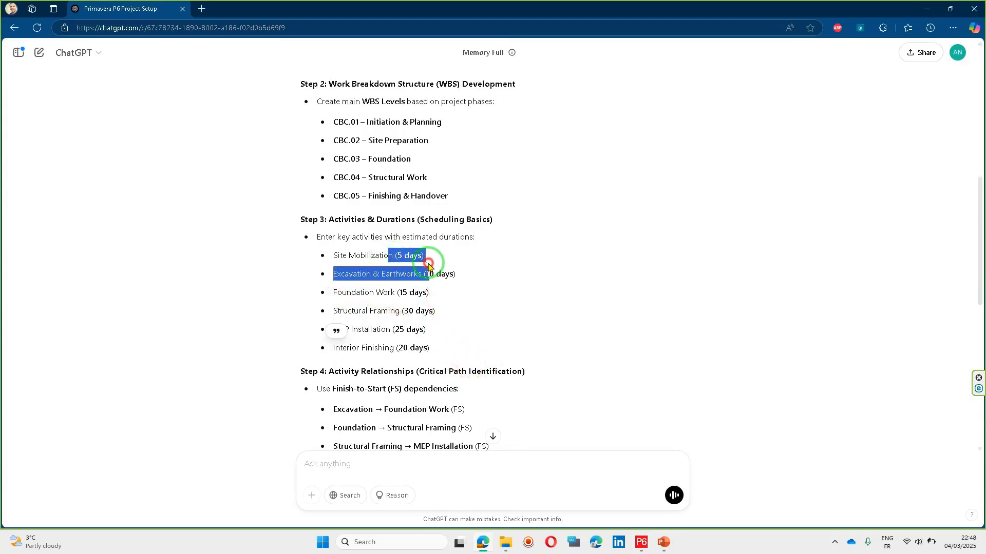
pyautogui.click(451, 275)
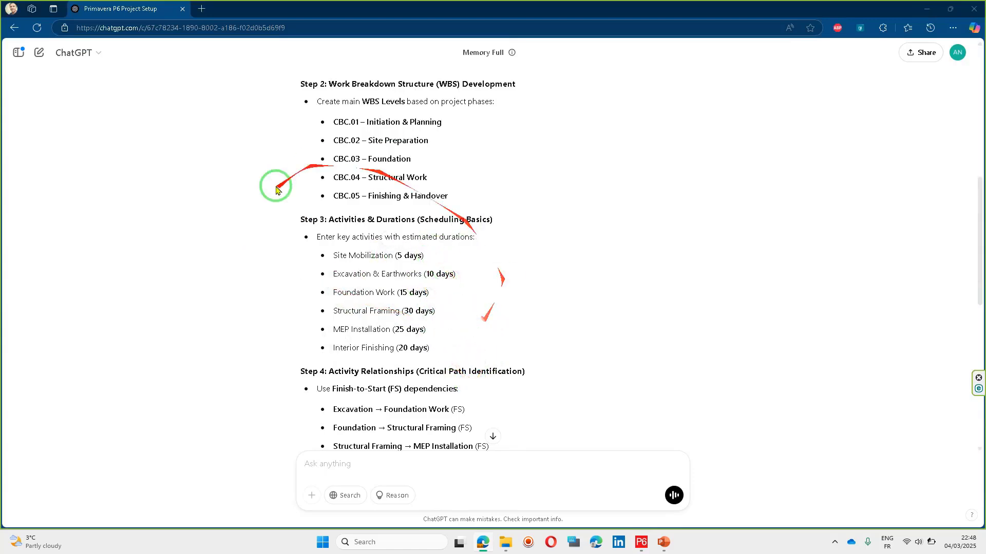
pyautogui.hotkey('alt', 'Tab')
# Widen the activity table and narrow the Activity Name column to expose the duration, start and finish columns.
pyautogui.click(324, 127)
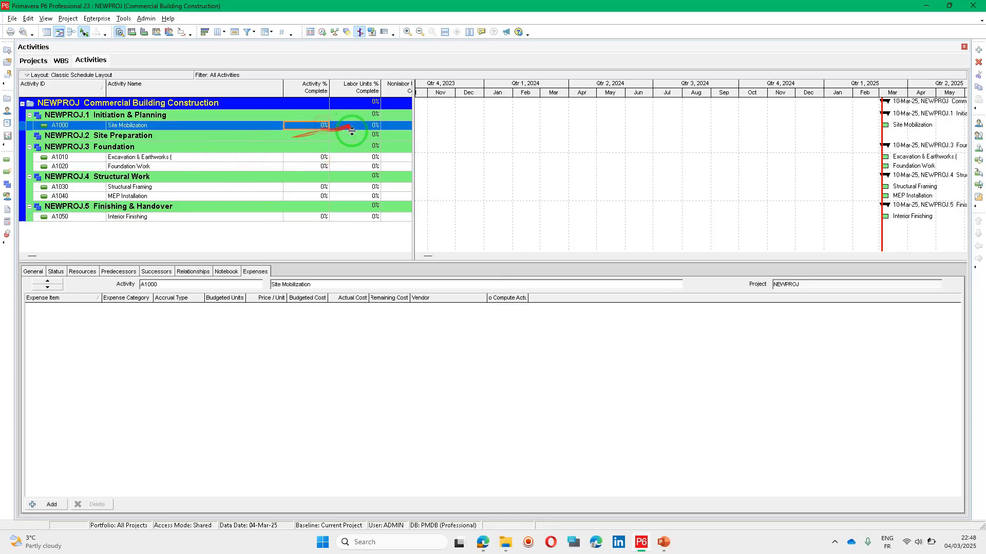
pyautogui.moveTo(414, 147); pyautogui.dragTo(692, 143)
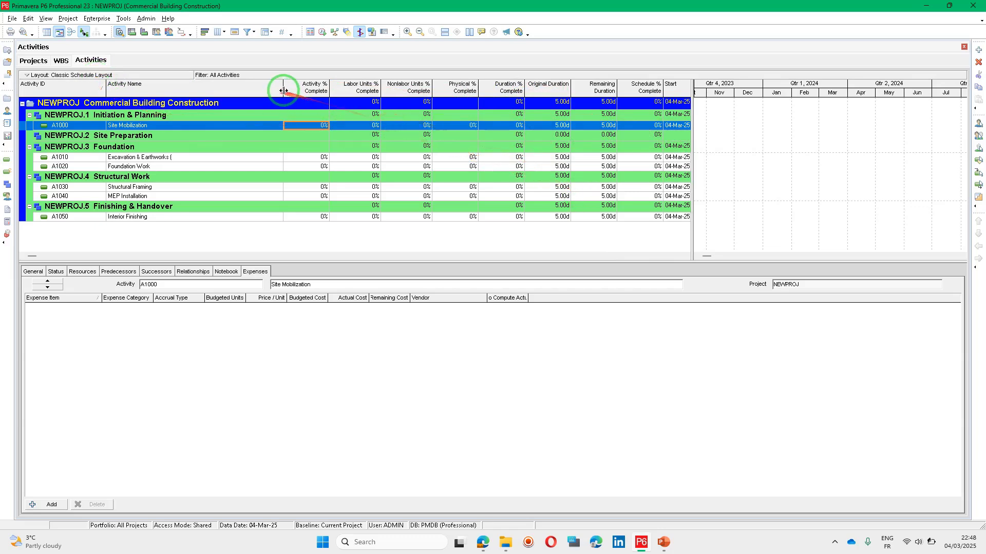
pyautogui.moveTo(282, 90); pyautogui.dragTo(248, 94)
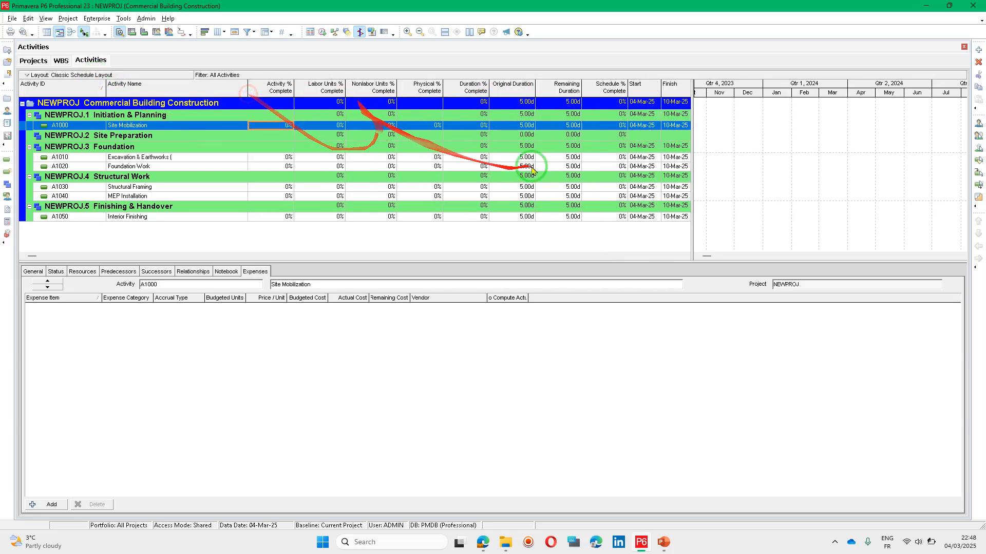
pyautogui.rightClick(513, 94)
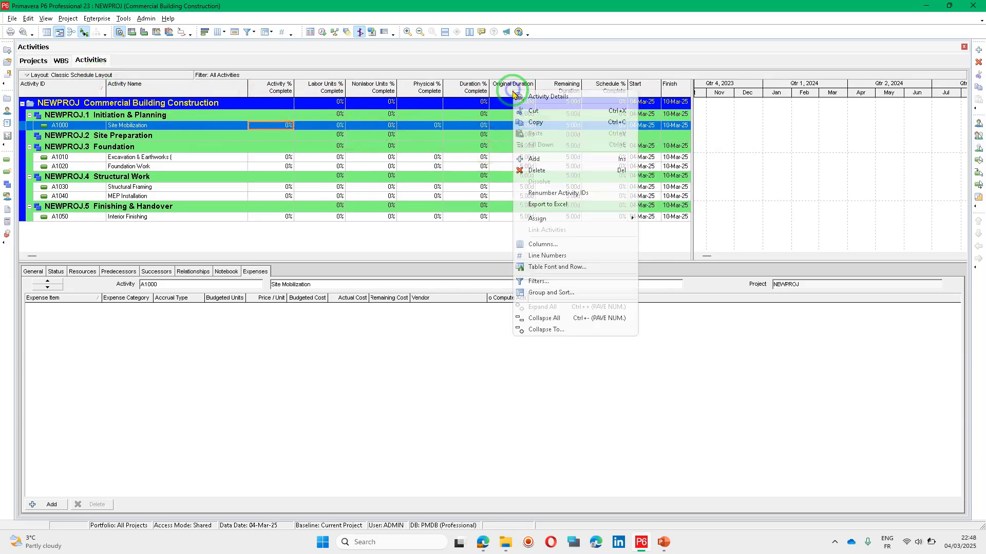
pyautogui.click(554, 243)
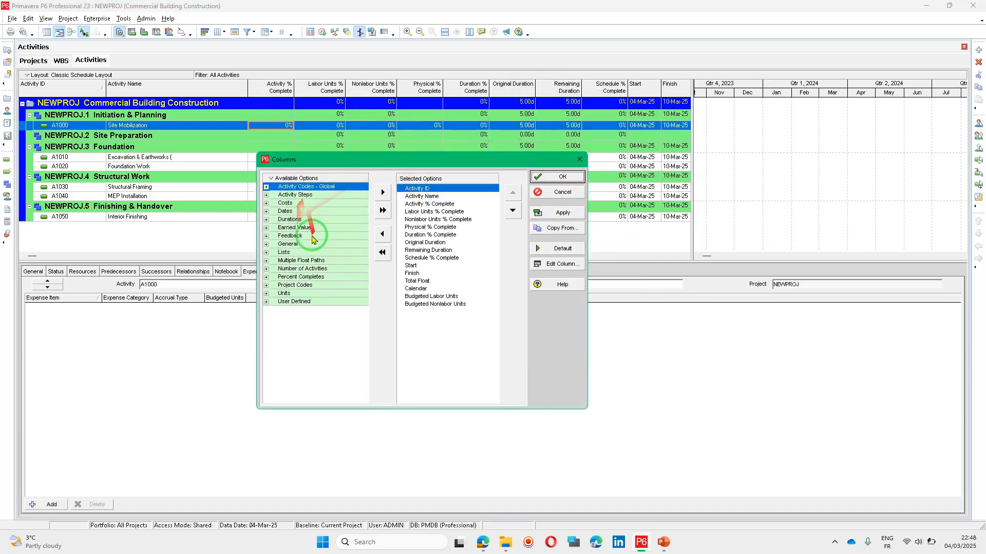
pyautogui.click(580, 160)
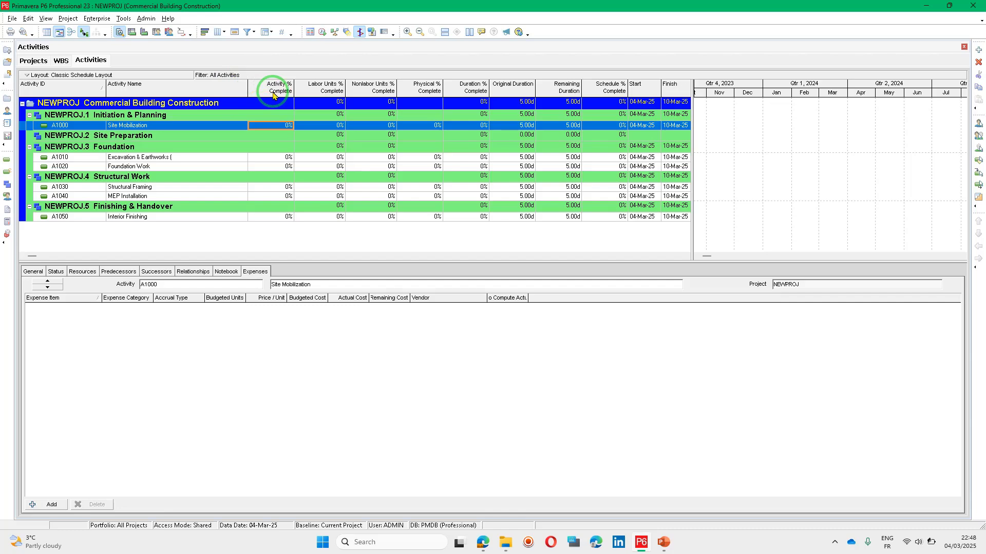
# Open the global "Classis WBS Layout" for the Activities view.
pyautogui.click(67, 75)
pyautogui.moveTo(77, 87)
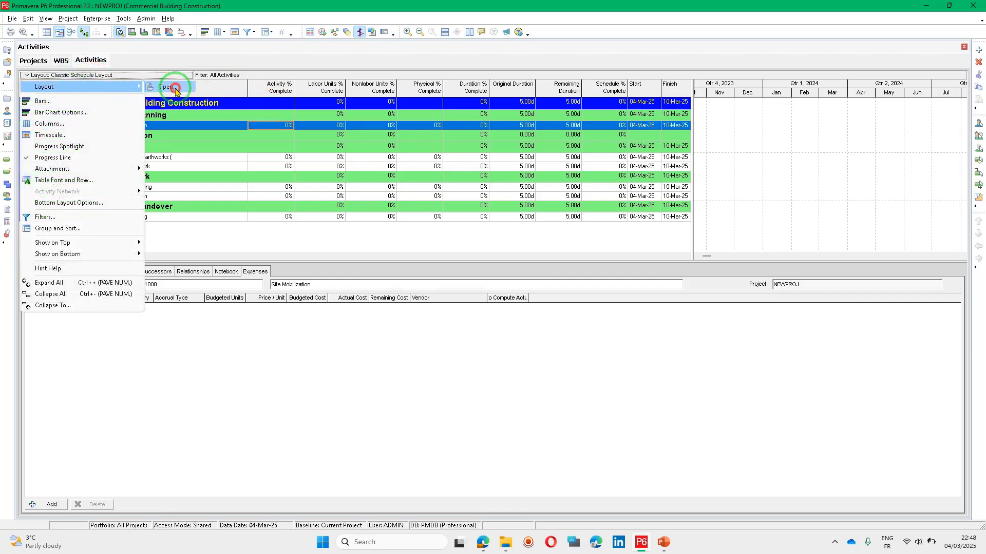
pyautogui.click(168, 87)
pyautogui.click(501, 284)
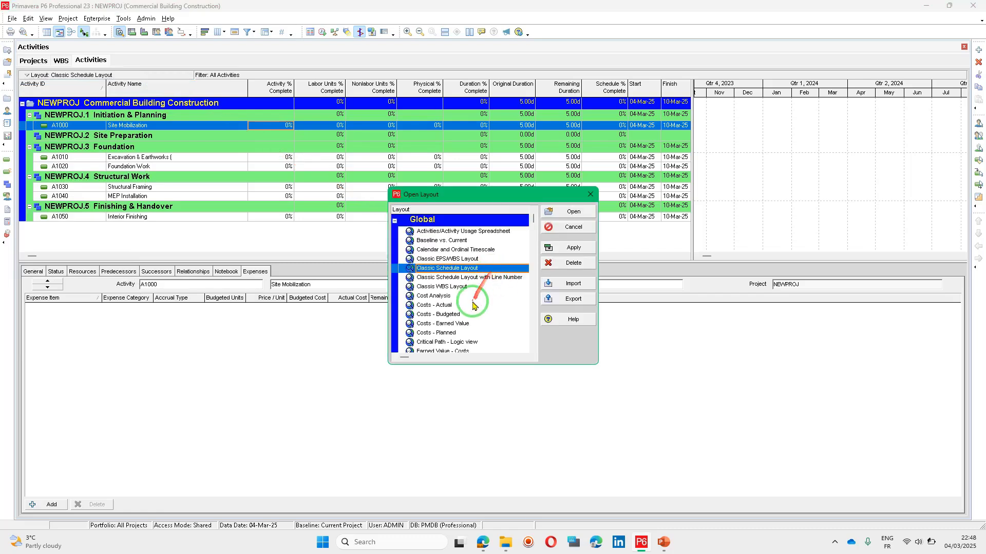
pyautogui.click(477, 288)
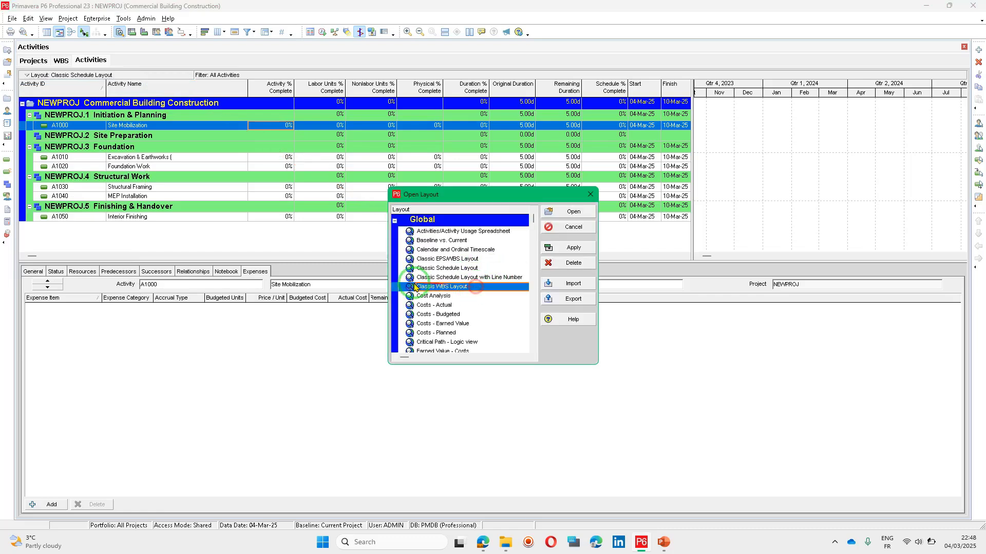
pyautogui.click(568, 212)
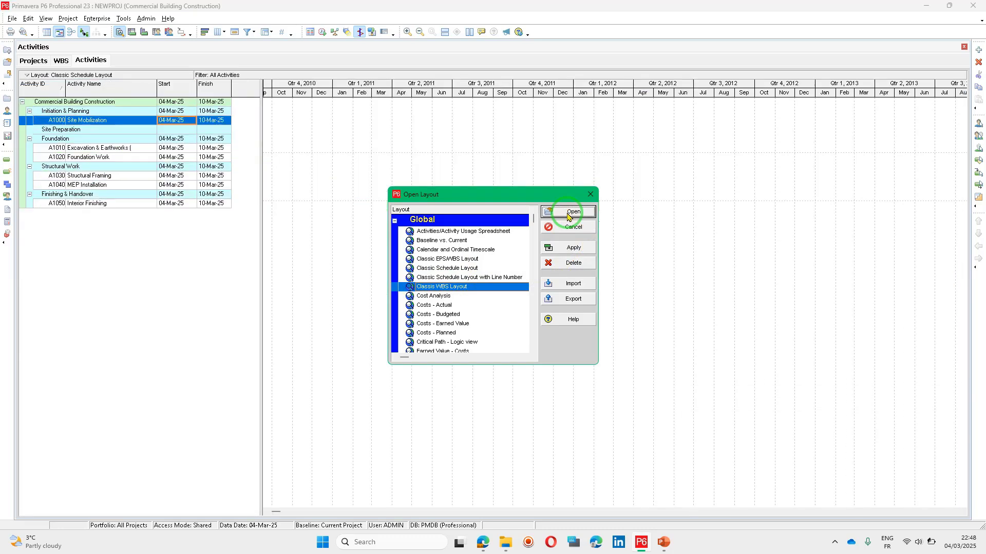
# Widen the activity table and its Activity ID column so the WBS and activity entries have more room.
pyautogui.moveTo(260, 140); pyautogui.dragTo(450, 176)
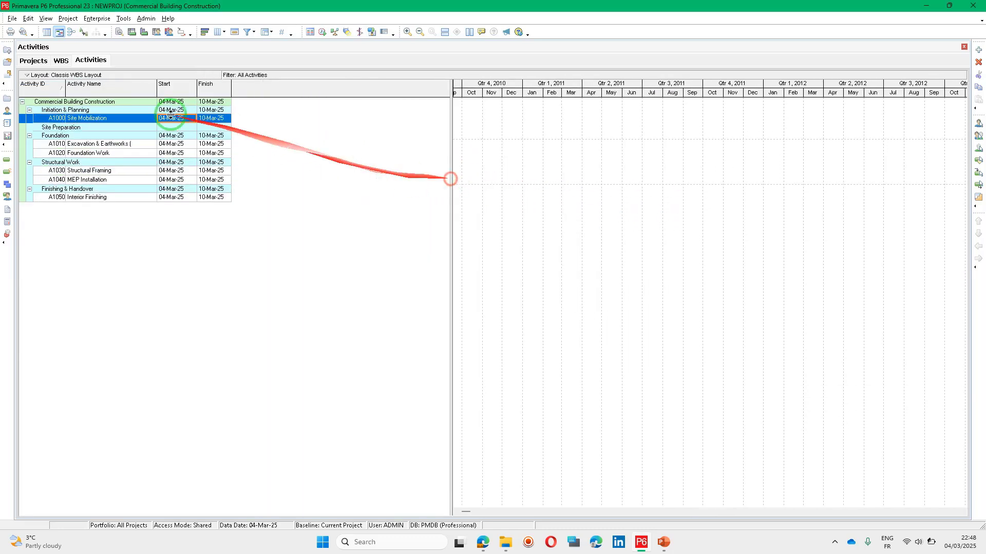
pyautogui.moveTo(67, 94); pyautogui.dragTo(112, 118)
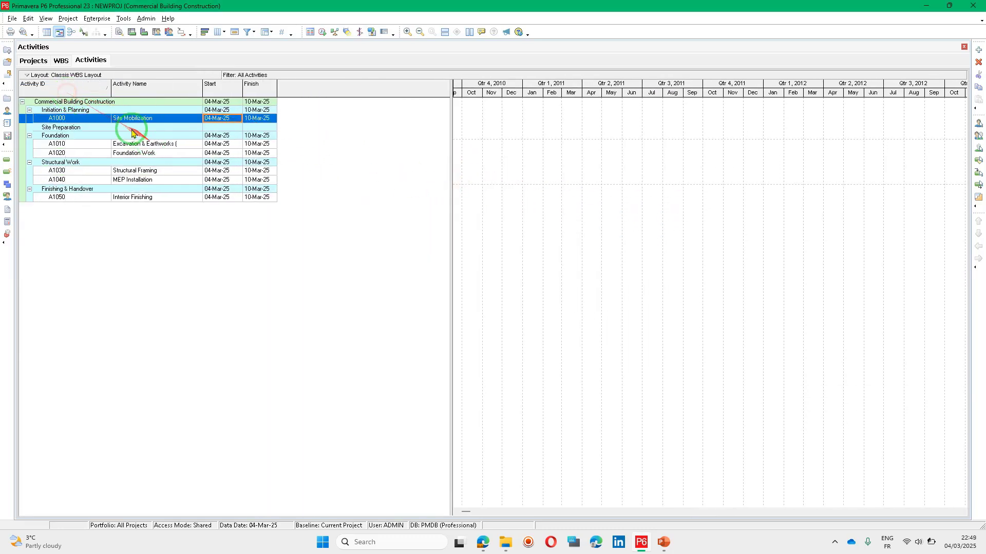
pyautogui.click(105, 102)
pyautogui.click(85, 130)
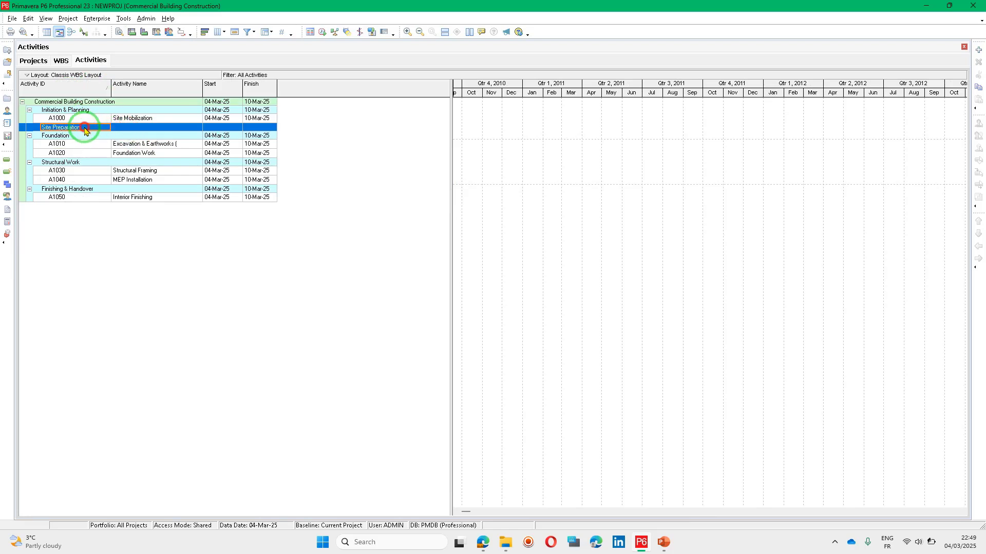
# Add the Original Duration column from the Durations category to the activity table, placing it between Activity Name and Start.
pyautogui.rightClick(231, 91)
pyautogui.click(259, 243)
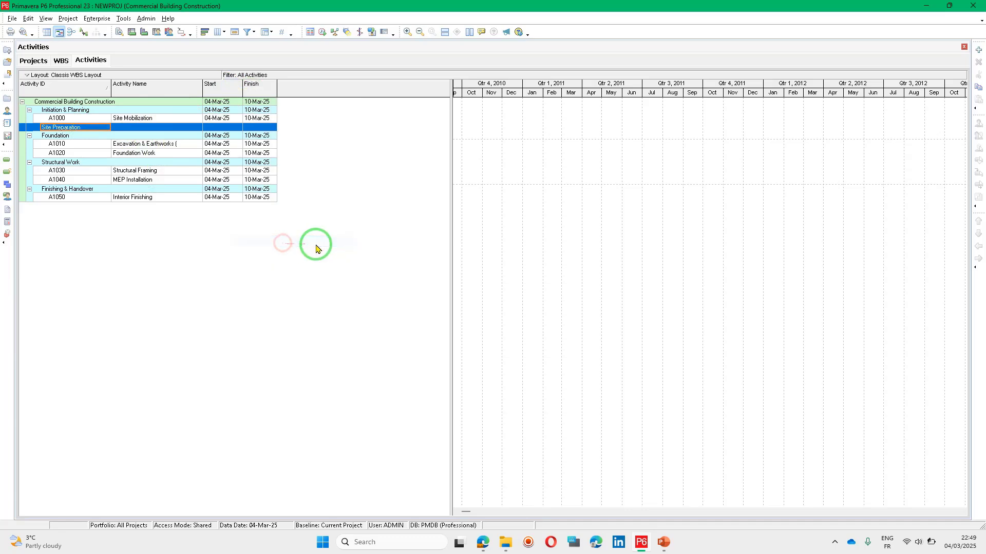
pyautogui.click(130, 205)
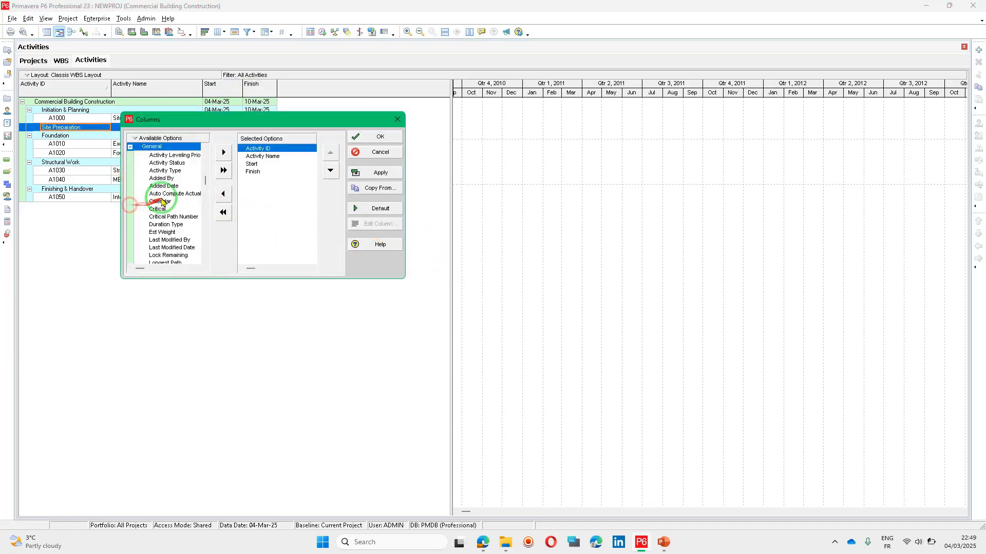
pyautogui.click(130, 149)
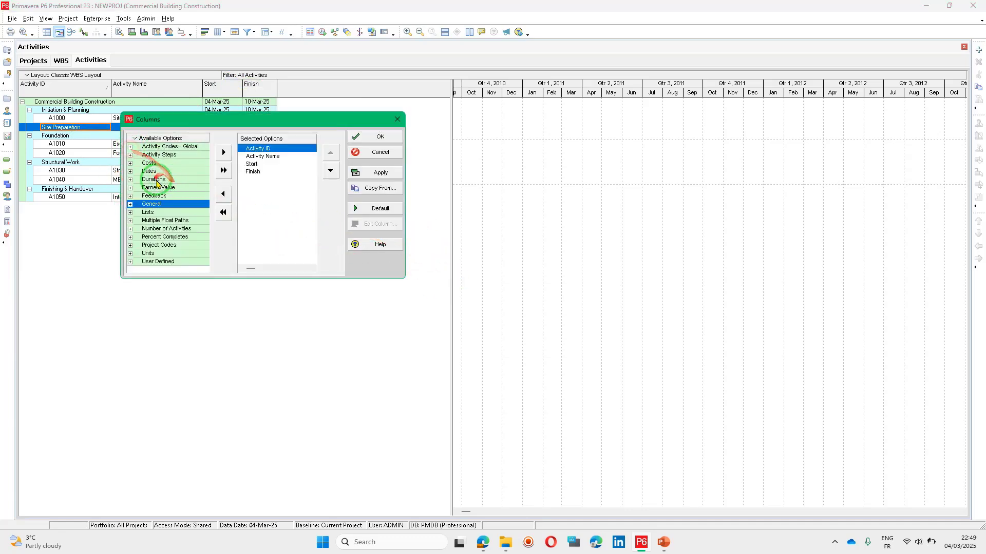
pyautogui.click(130, 180)
pyautogui.doubleClick(179, 195)
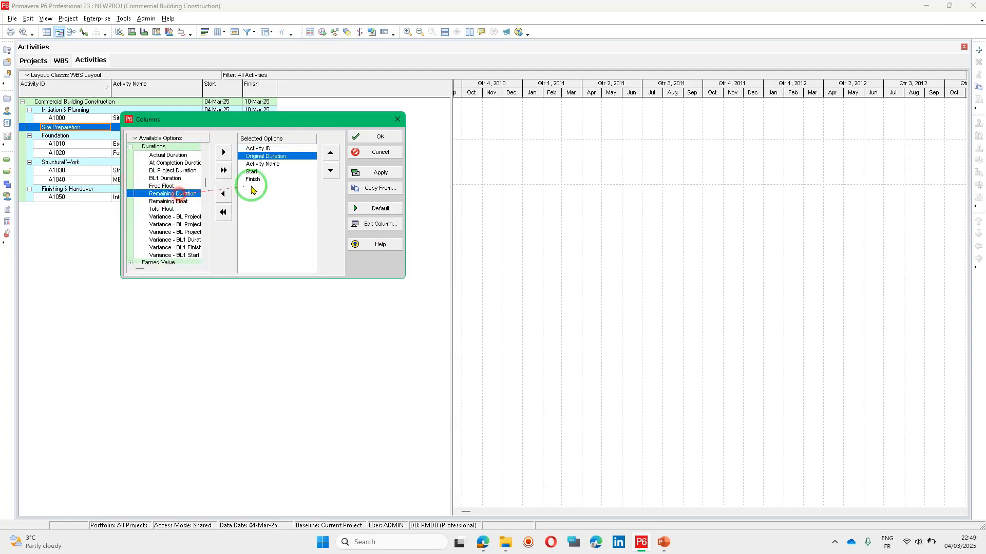
pyautogui.click(332, 171)
pyautogui.click(380, 137)
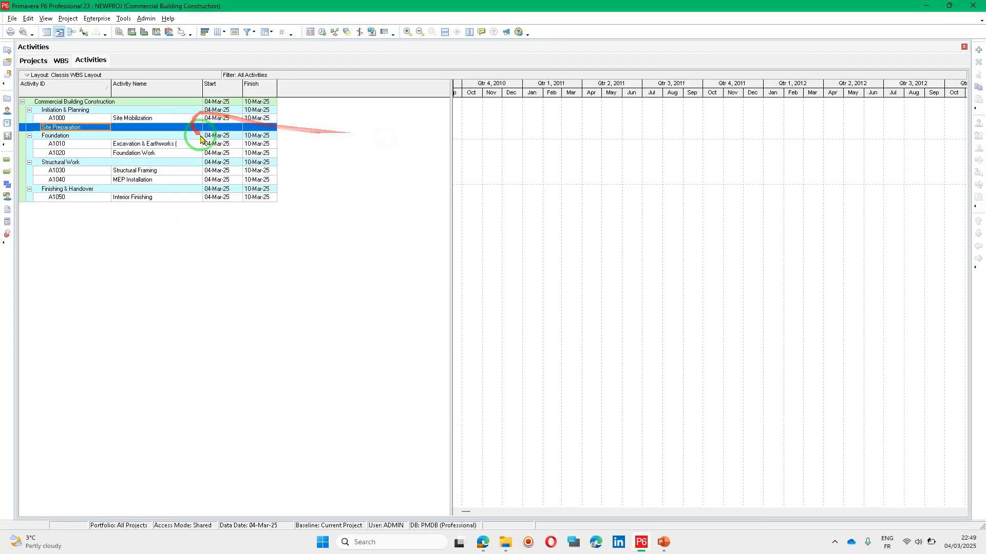
# Check the durations in the ChatGPT plan and set the original duration of Excavation & Earthworks to 10 days in Primavera P6.
pyautogui.hotkey('alt', 'Tab')
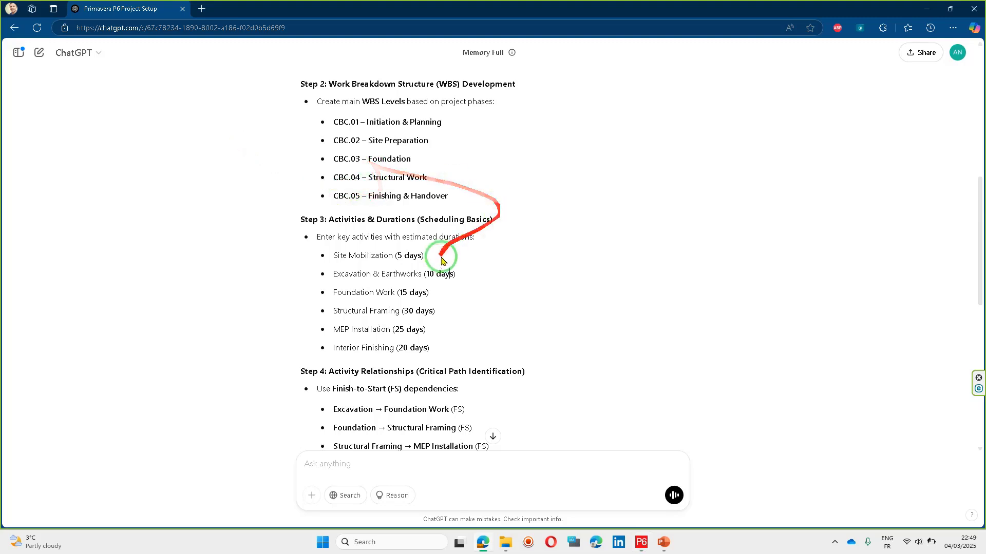
pyautogui.hotkey('alt', 'Tab')
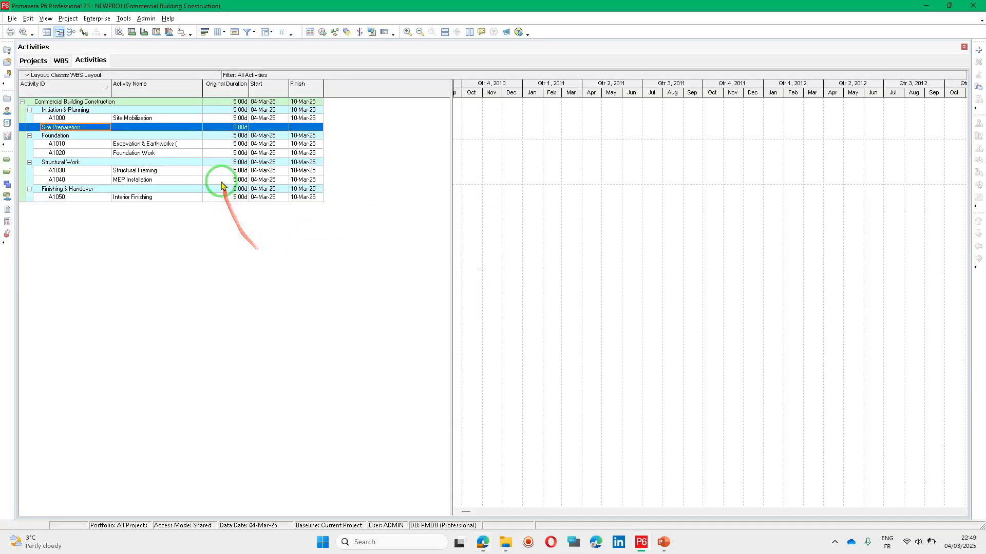
pyautogui.click(231, 118)
pyautogui.click(237, 146)
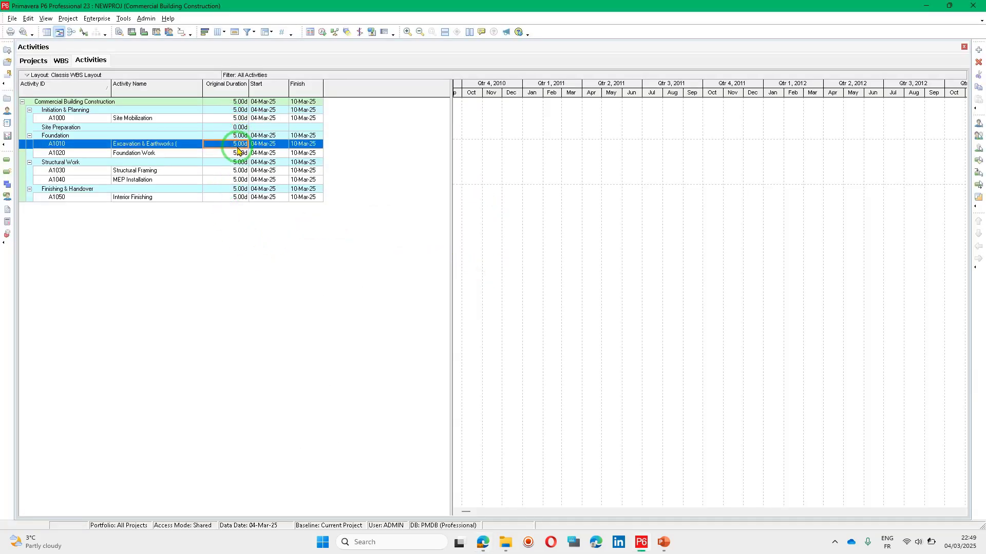
pyautogui.hotkey('alt', 'Tab')
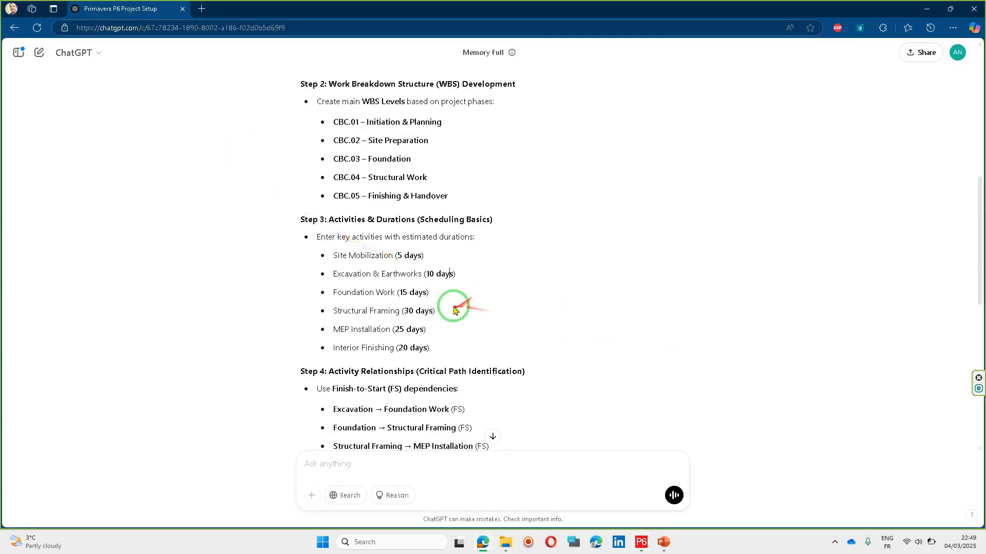
pyautogui.hotkey('alt', 'Tab')
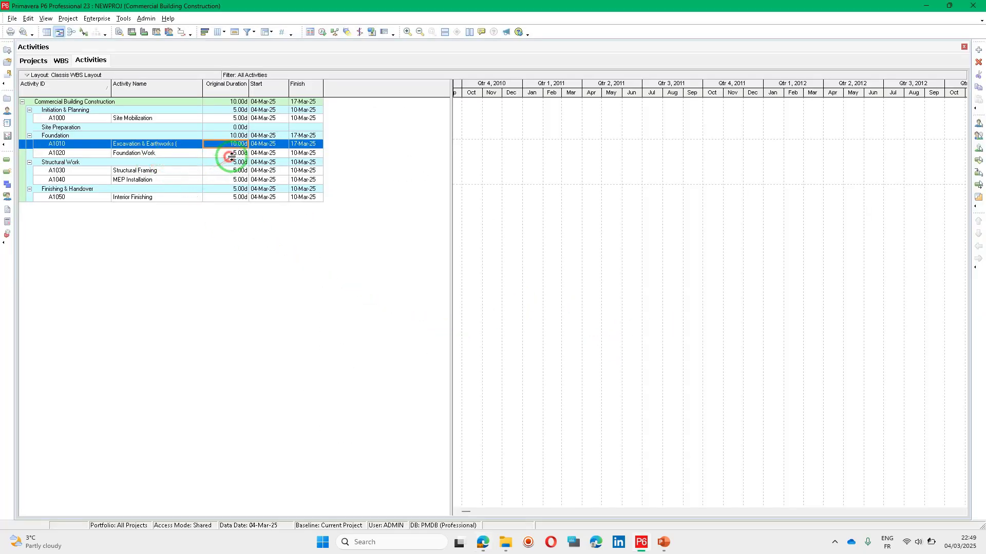
# Set Foundation Work to 15 days and Structural Framing to 30 days, filling the 30 days down to MEP Installation and Interior Finishing.
pyautogui.click(237, 154)
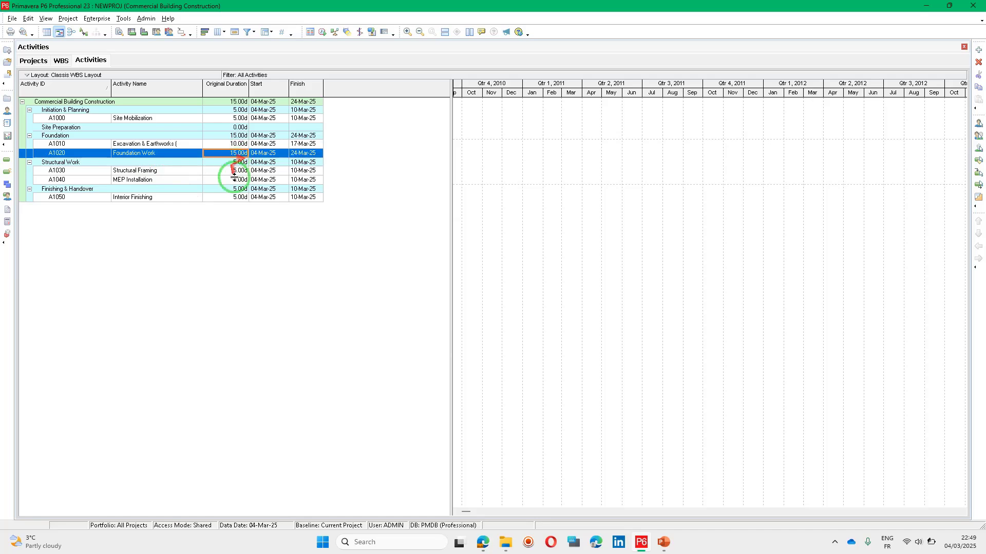
pyautogui.click(237, 172)
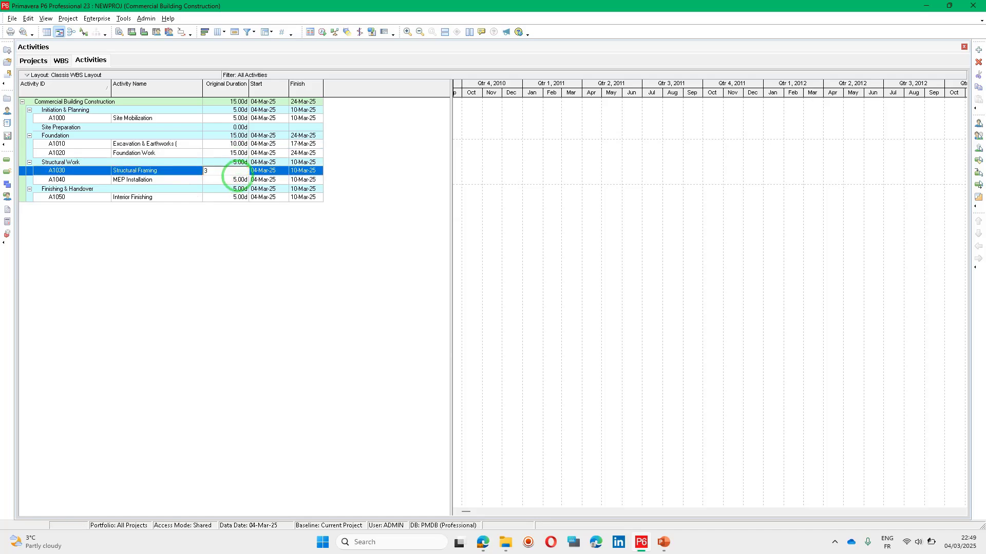
pyautogui.keyDown('ctrl'); pyautogui.click(243, 181); pyautogui.keyUp('ctrl')
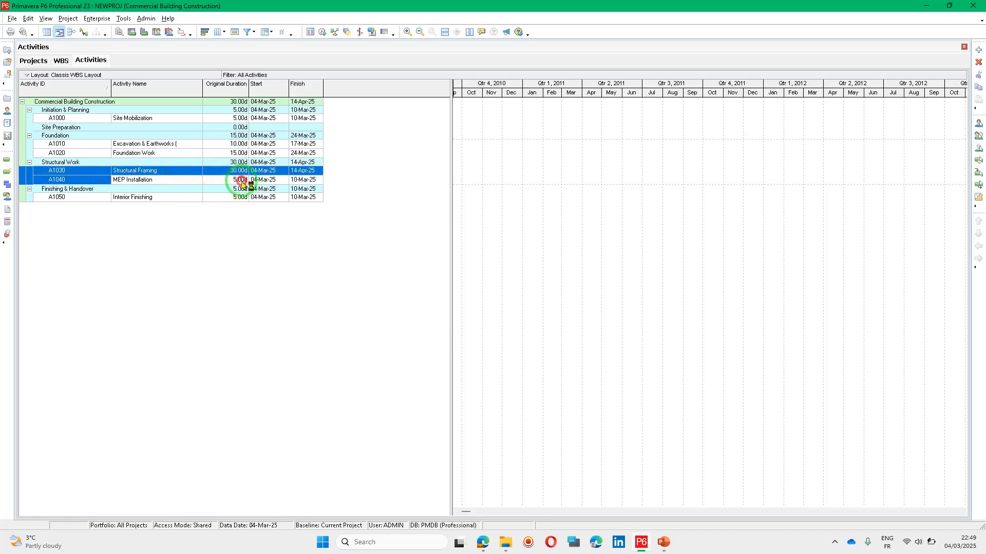
pyautogui.keyDown('ctrl'); pyautogui.click(244, 199); pyautogui.keyUp('ctrl')
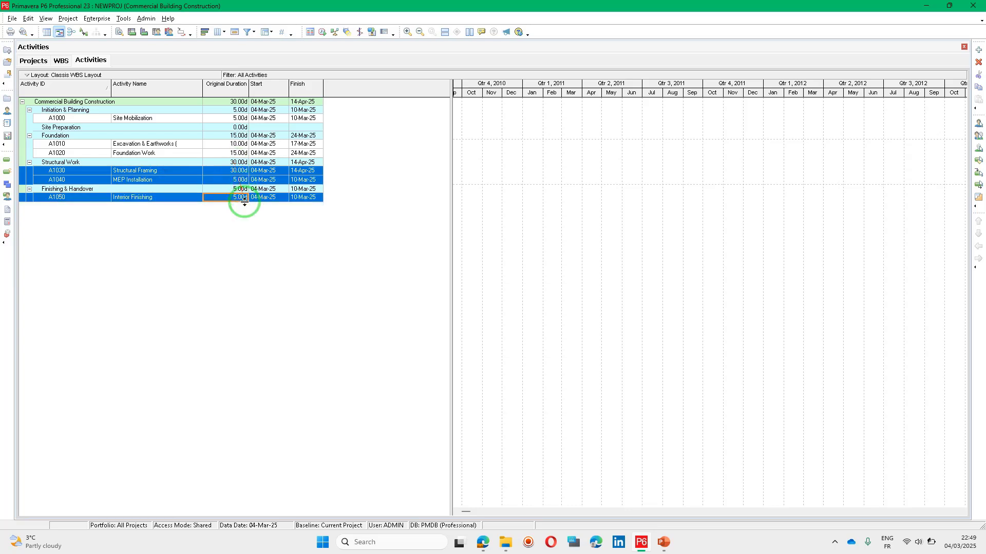
pyautogui.rightClick(241, 204)
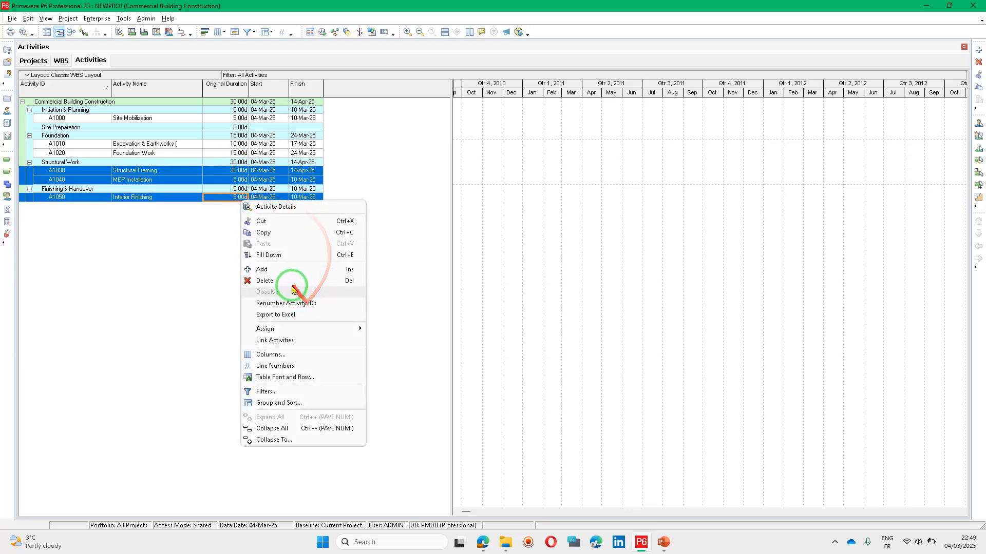
pyautogui.click(273, 254)
pyautogui.click(245, 197)
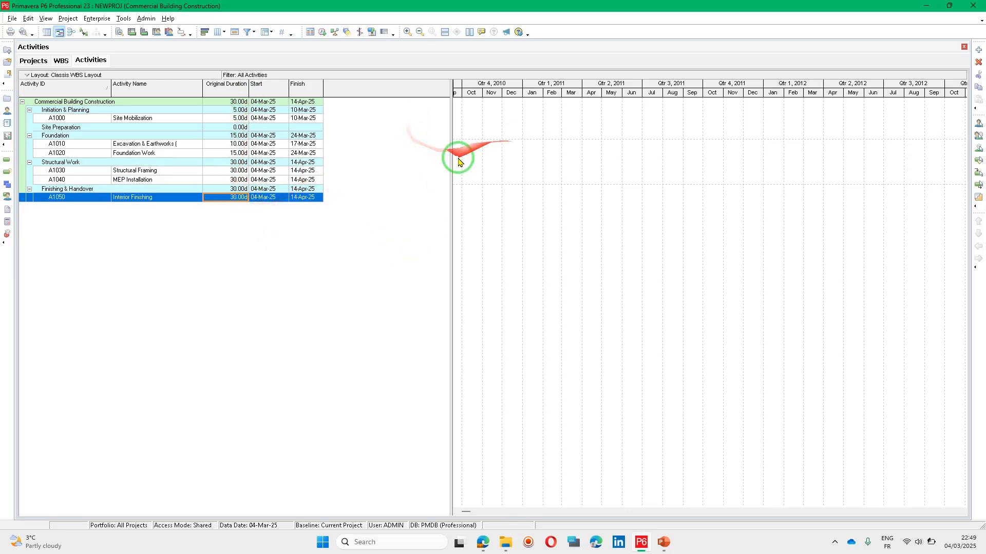
# Widen the Gantt chart and bring the March–April 2025 activity bars into view with the timescale enlarged to weeks and days.
pyautogui.moveTo(451, 147); pyautogui.dragTo(386, 149)
pyautogui.click(419, 130)
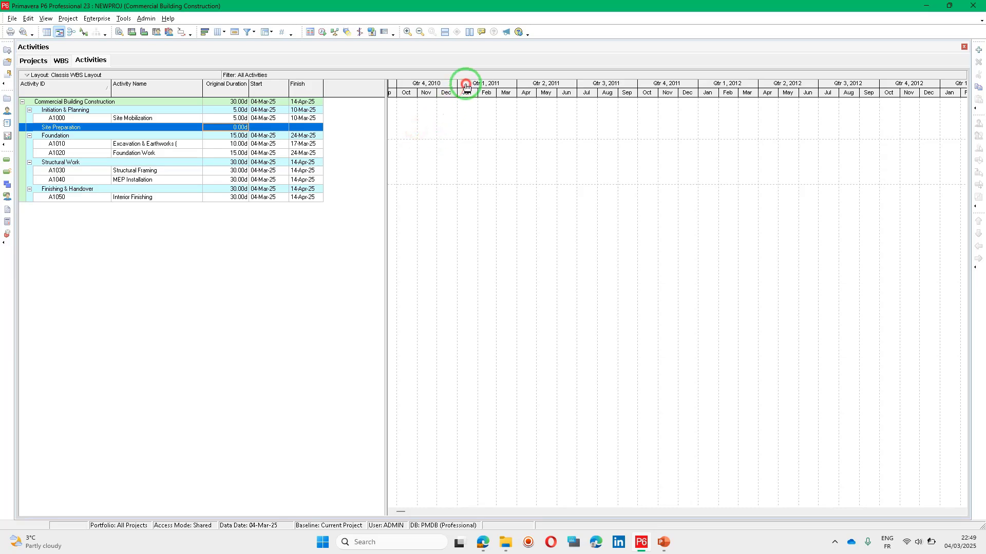
pyautogui.moveTo(467, 85); pyautogui.dragTo(634, 86)
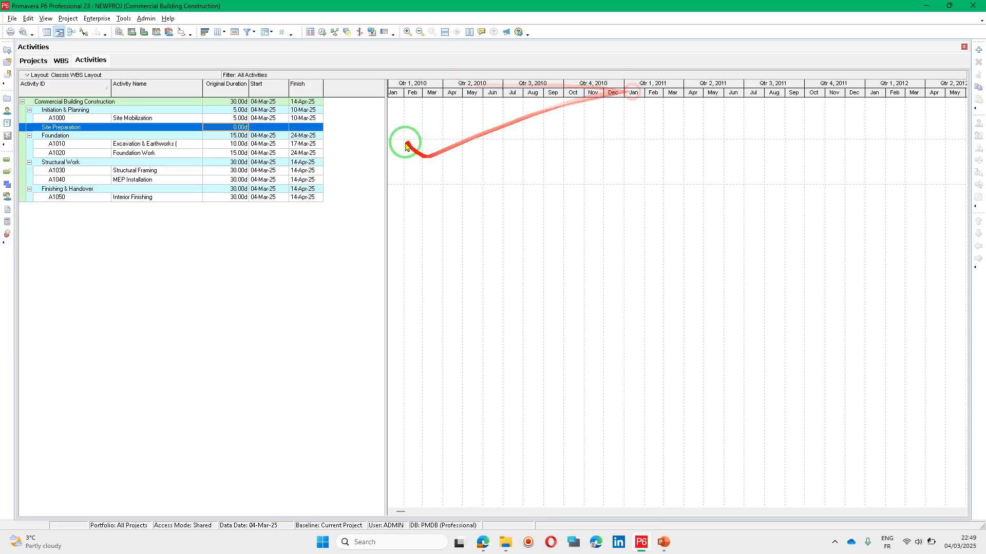
pyautogui.click(235, 119)
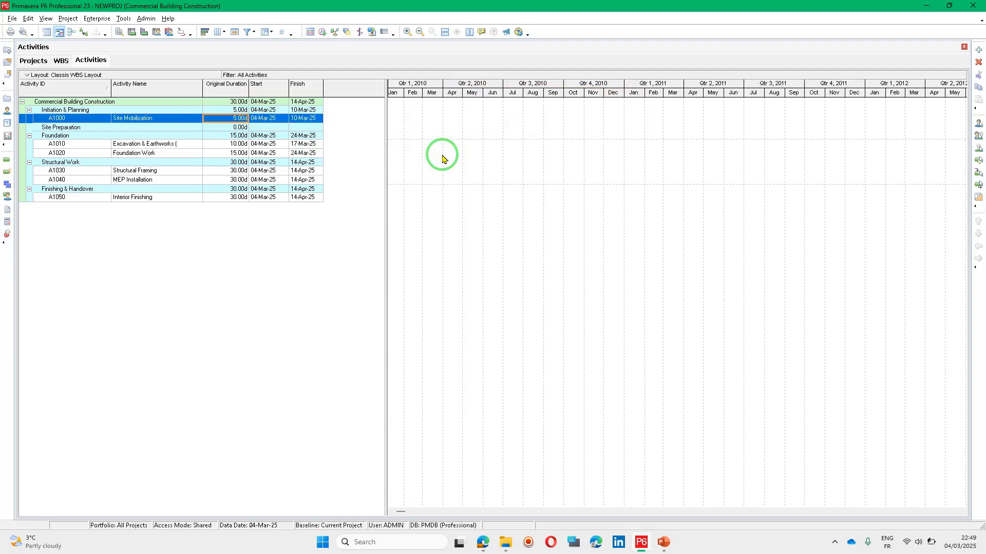
pyautogui.doubleClick(394, 135)
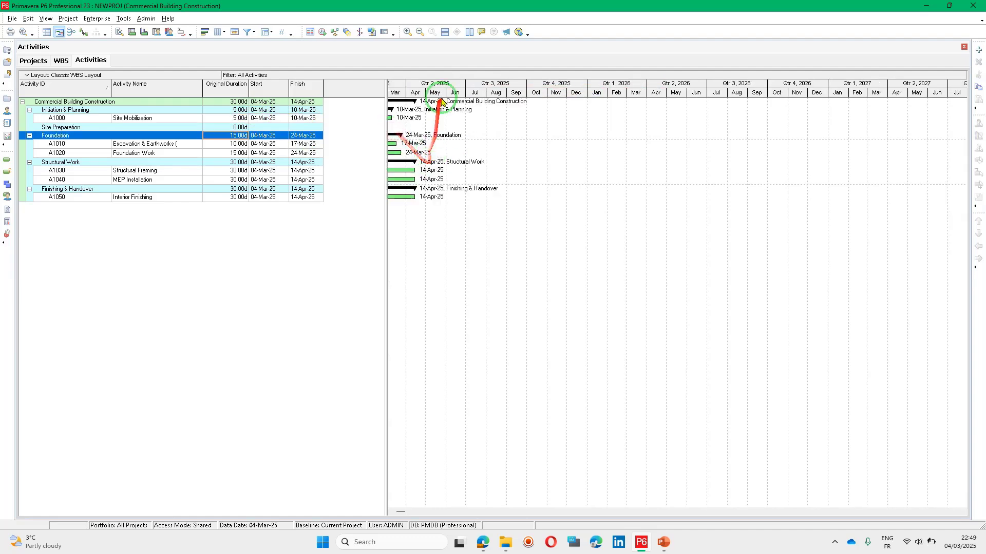
pyautogui.moveTo(440, 85); pyautogui.dragTo(628, 91)
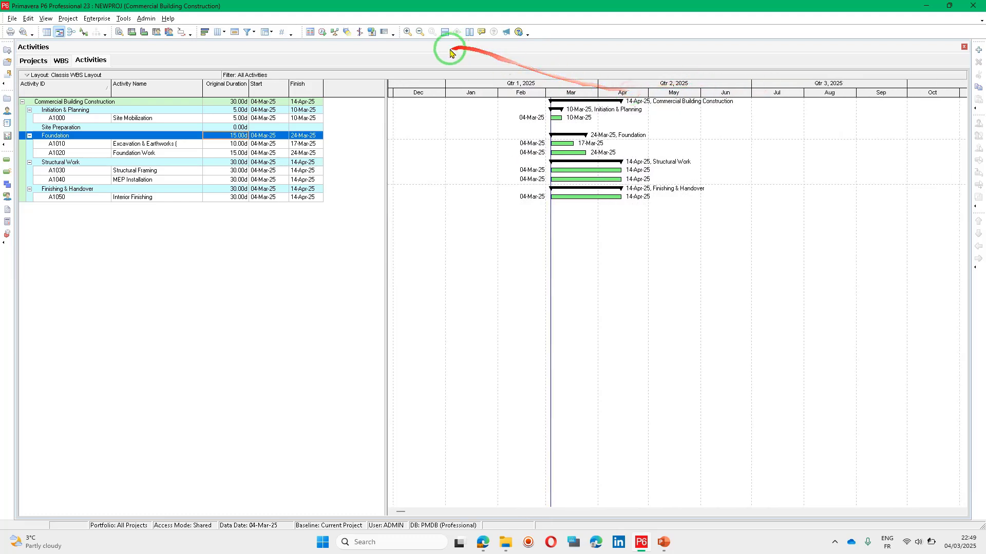
pyautogui.click(407, 32)
pyautogui.click(408, 32)
pyautogui.doubleClick(513, 143)
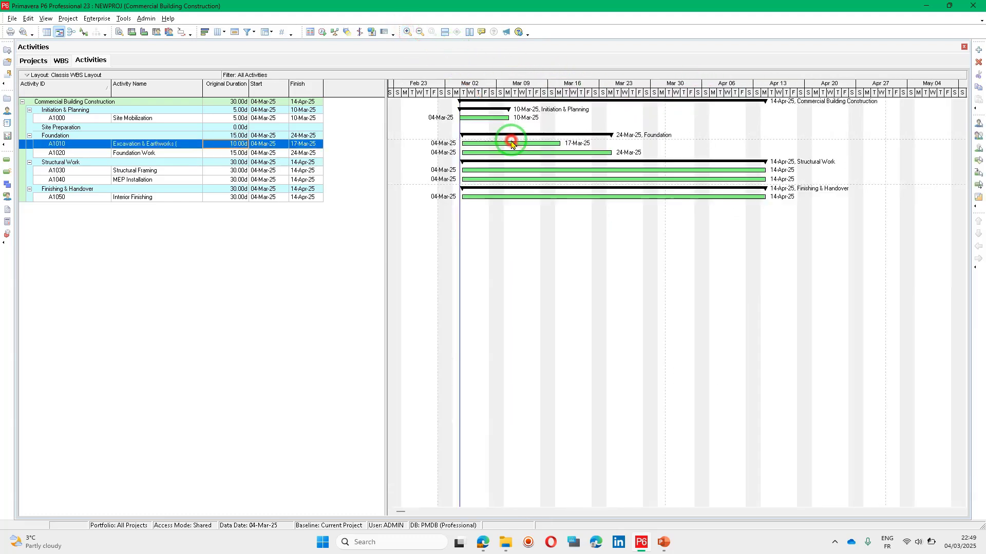
# Check the WBS phases in the ChatGPT plan and move Excavation & Earthworks under the Site Preparation WBS in Primavera P6.
pyautogui.click(179, 119)
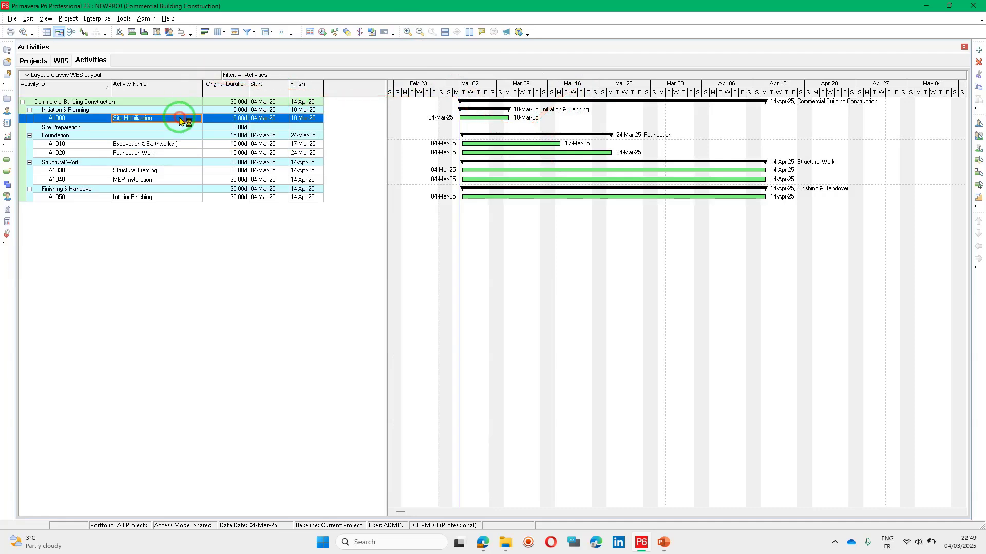
pyautogui.click(154, 130)
pyautogui.hotkey('alt', 'Tab')
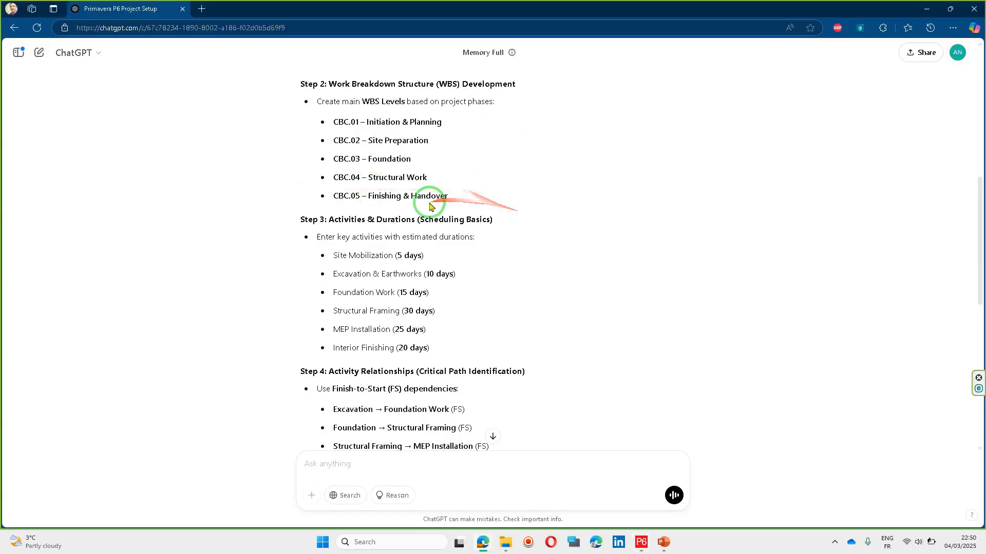
pyautogui.hotkey('alt', 'Tab')
pyautogui.click(146, 145)
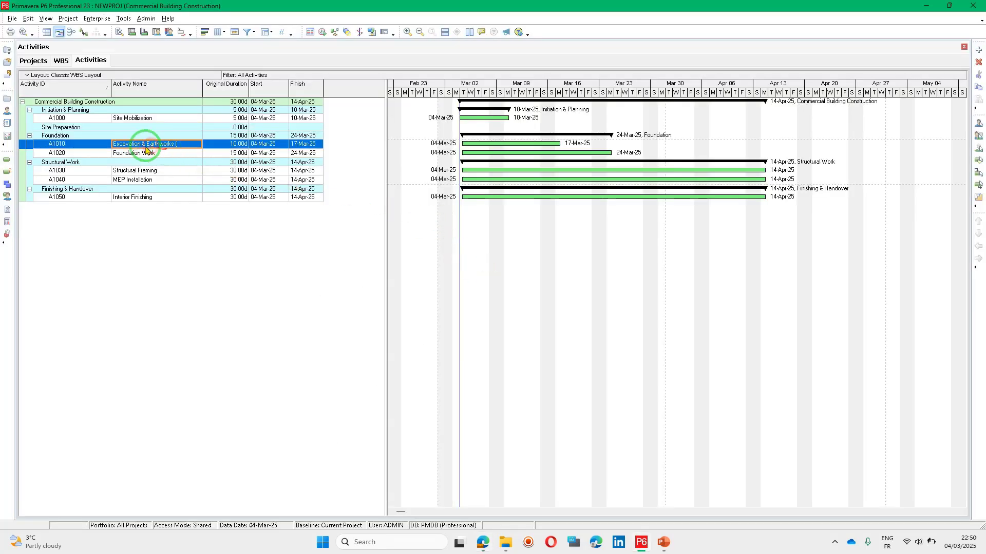
pyautogui.moveTo(17, 152); pyautogui.dragTo(26, 130)
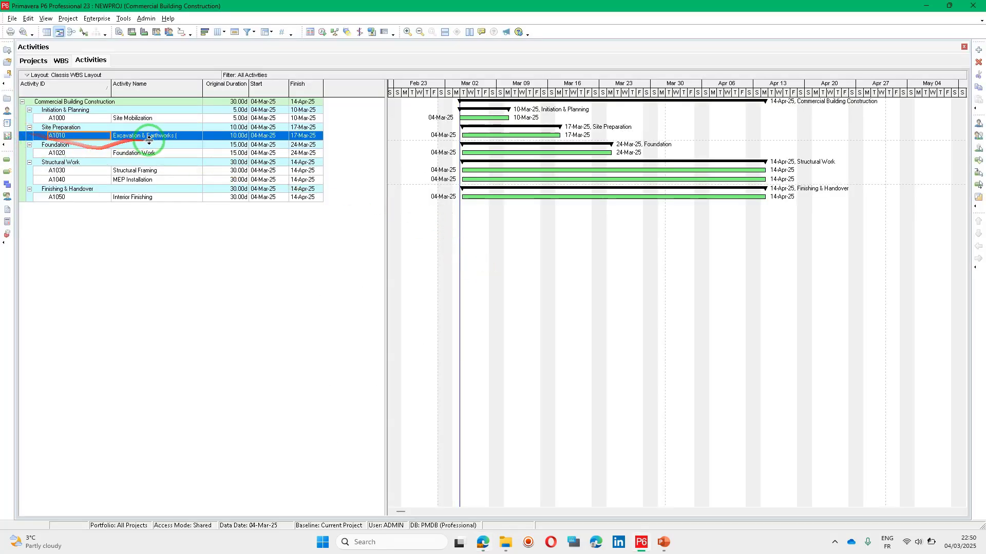
# Switch to ChatGPT and read the Finish-to-Start dependencies in Step 4, Activity Relationships.
pyautogui.moveTo(160, 120); pyautogui.dragTo(195, 139)
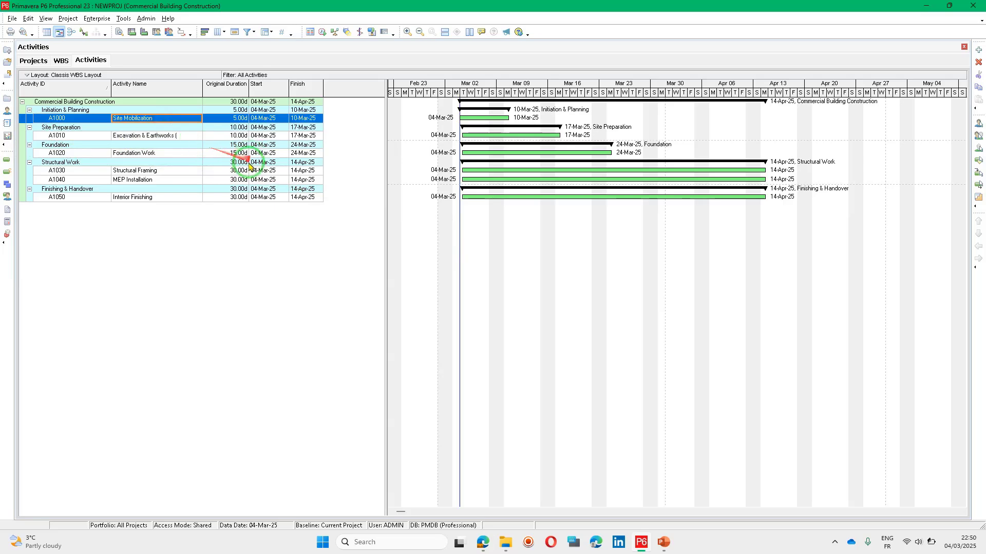
pyautogui.hotkey('alt', 'Tab')
pyautogui.scroll(-2, 443, 343)
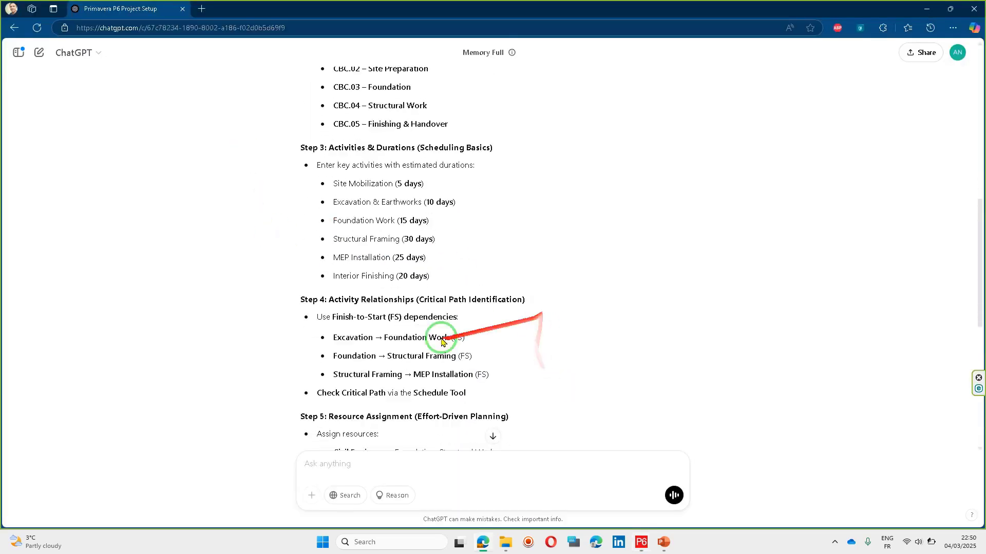
pyautogui.scroll(-1, 443, 343)
pyautogui.scroll(-2, 379, 217)
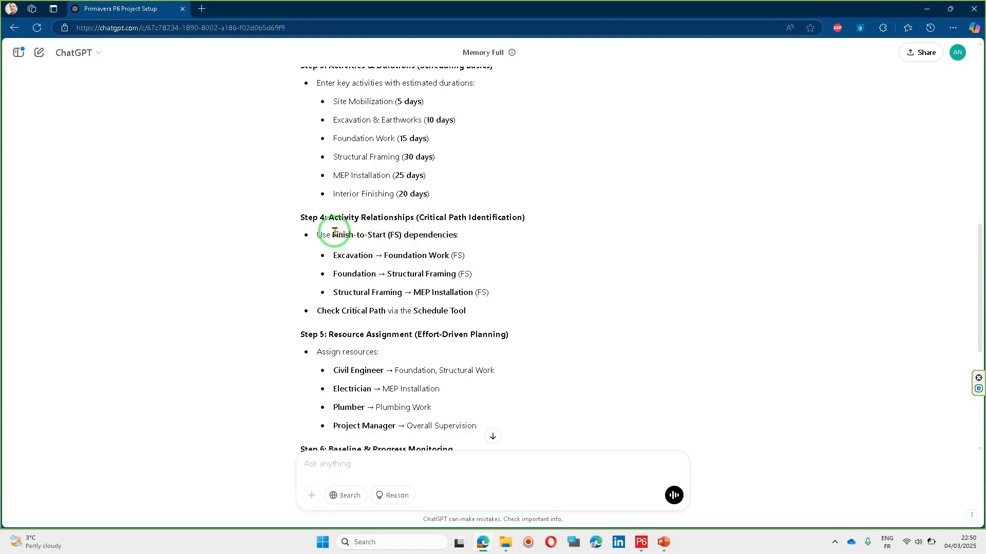
pyautogui.moveTo(347, 236); pyautogui.dragTo(432, 236)
pyautogui.moveTo(490, 291); pyautogui.dragTo(369, 251)
# Back in Primavera P6, link the activities from Site Mobilization through Interior Finishing in sequence and display the relationship lines in the Gantt chart.
pyautogui.hotkey('alt', 'Tab')
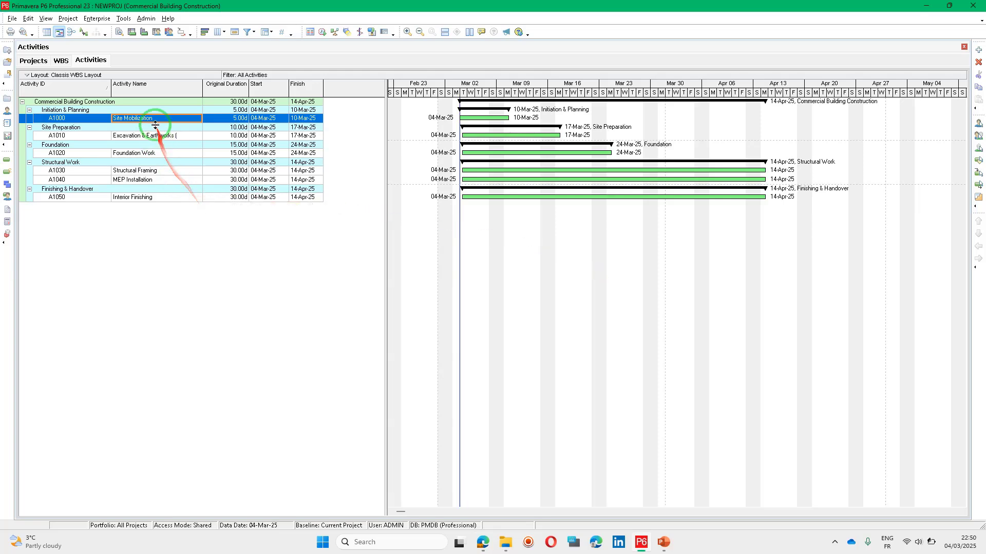
pyautogui.keyDown('shift'); pyautogui.click(173, 199); pyautogui.keyUp('shift')
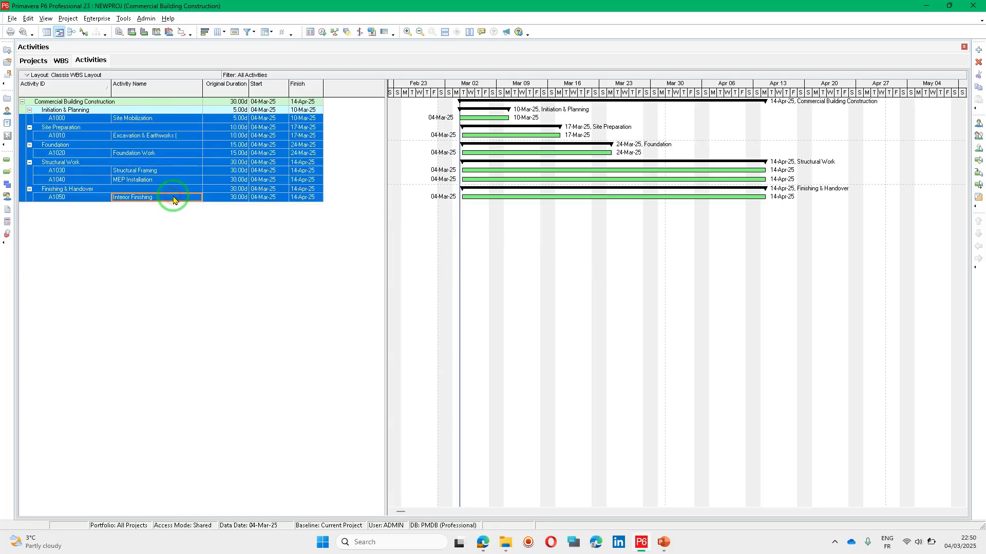
pyautogui.rightClick(173, 199)
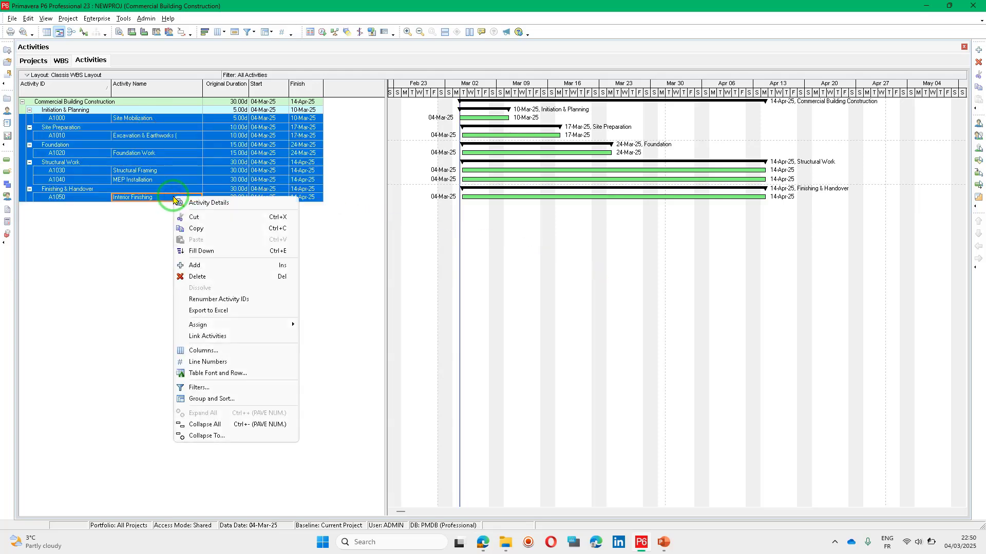
pyautogui.click(248, 336)
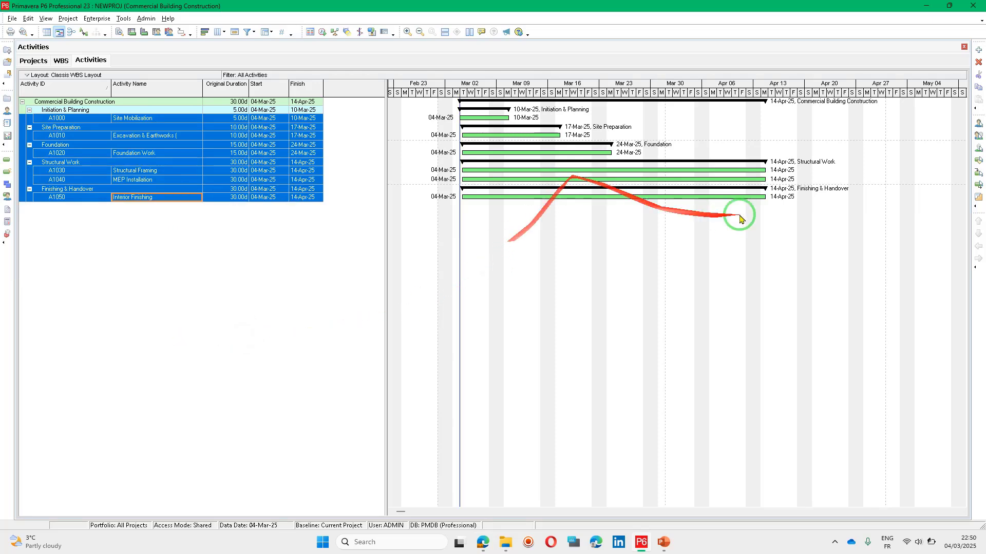
pyautogui.click(84, 33)
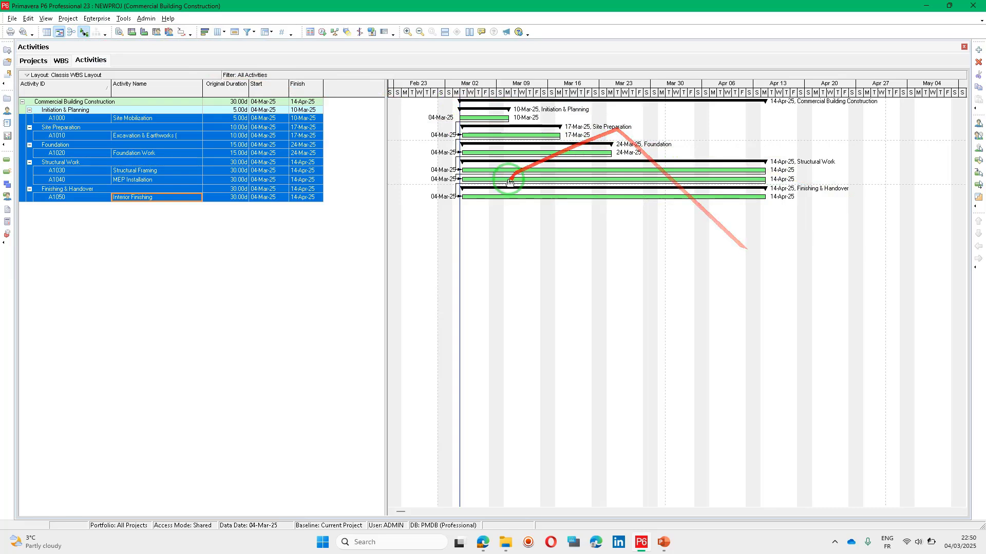
pyautogui.click(508, 280)
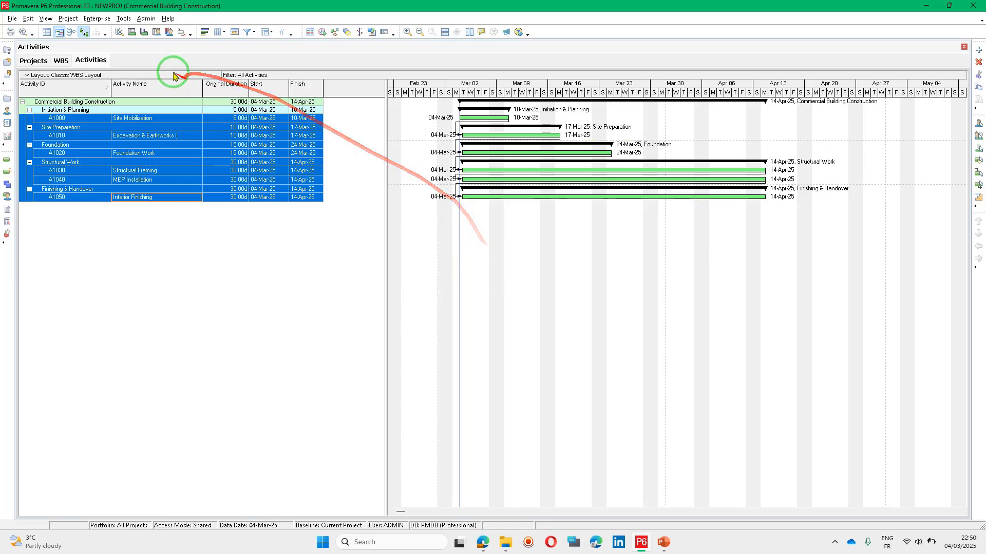
# Schedule the project using its own data date and compress the timescale so the whole schedule fits in the Gantt chart.
pyautogui.click(92, 19)
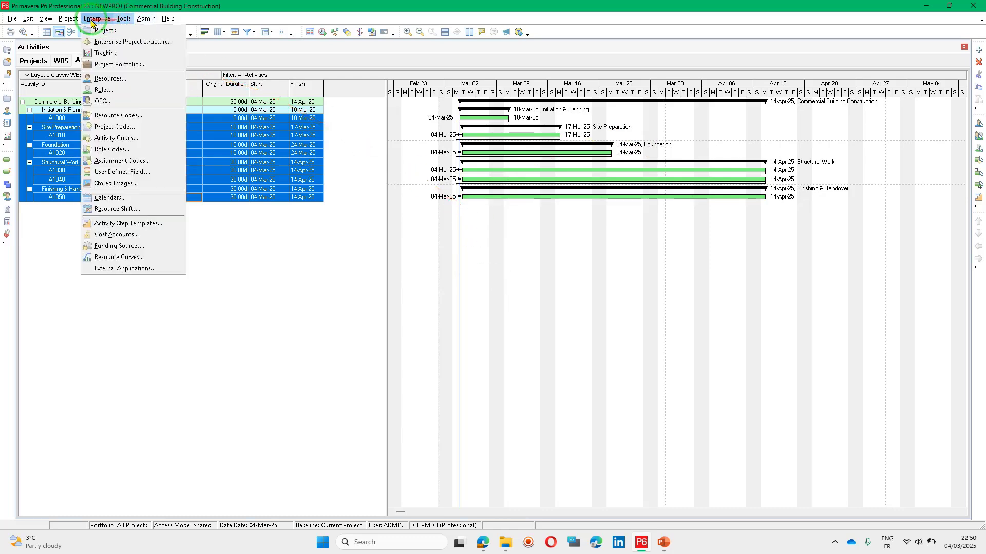
pyautogui.click(47, 21)
pyautogui.click(89, 21)
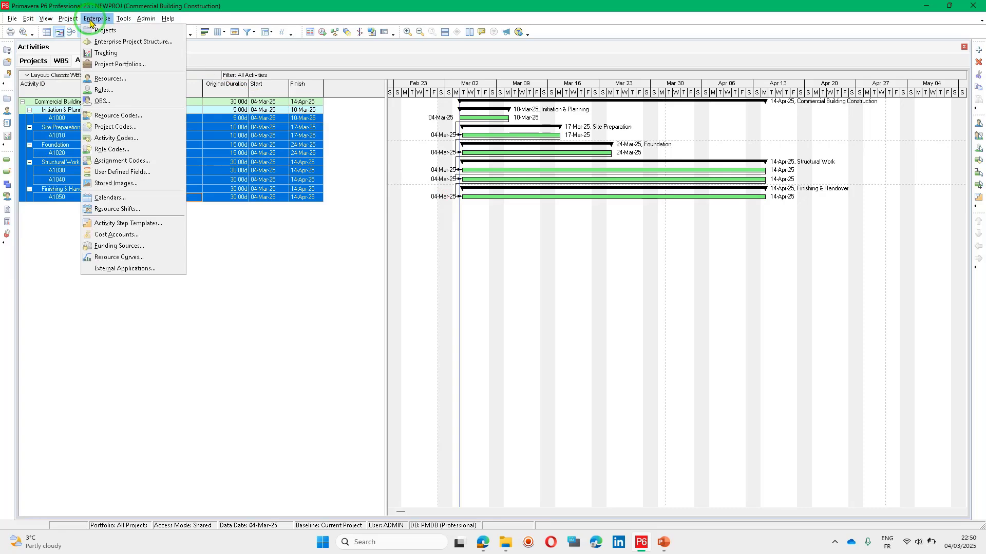
pyautogui.click(68, 20)
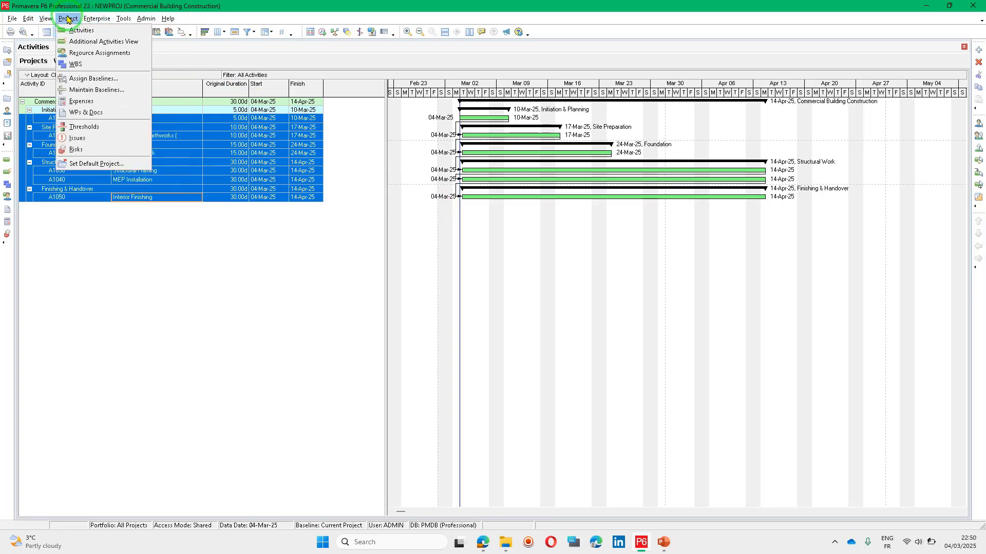
pyautogui.click(100, 23)
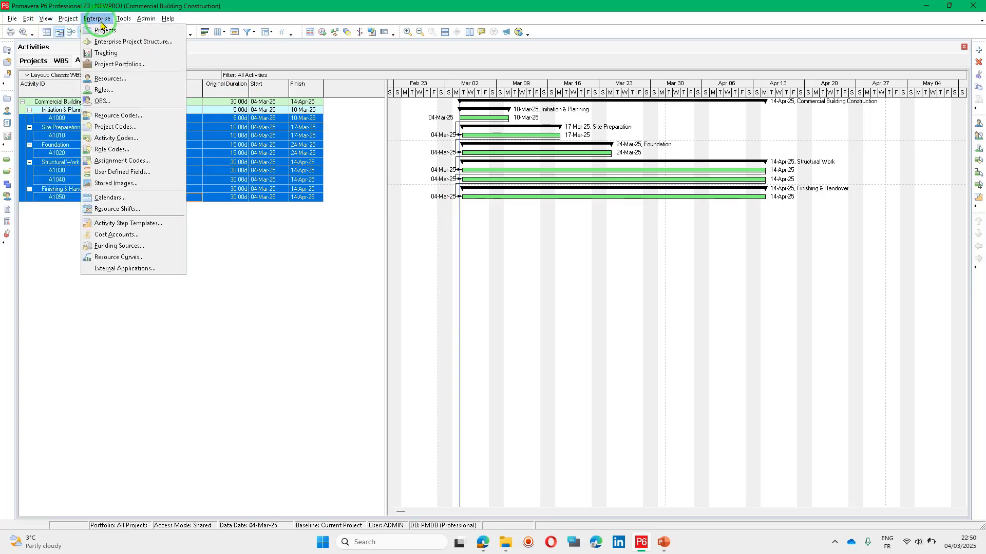
pyautogui.moveTo(127, 22)
pyautogui.click(156, 54)
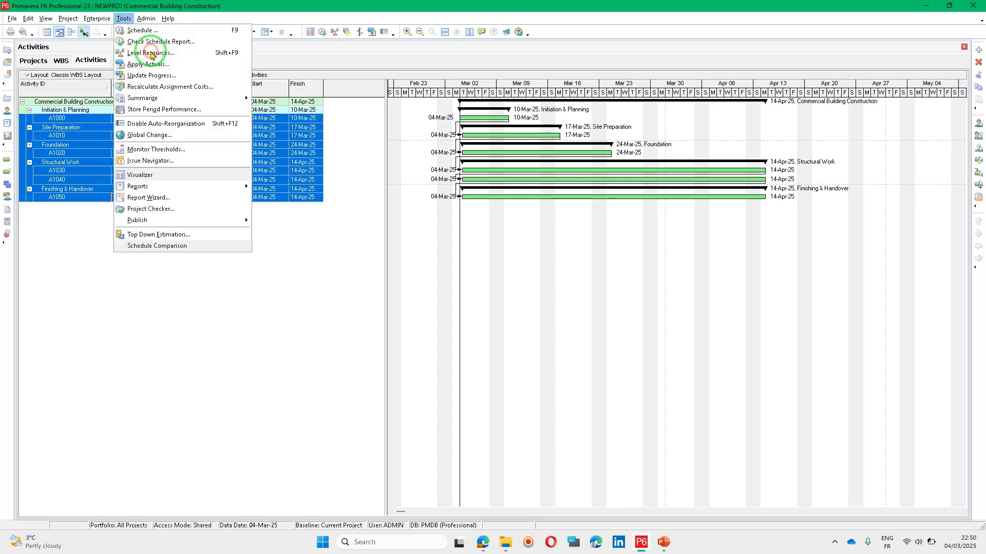
pyautogui.click(210, 30)
pyautogui.click(604, 248)
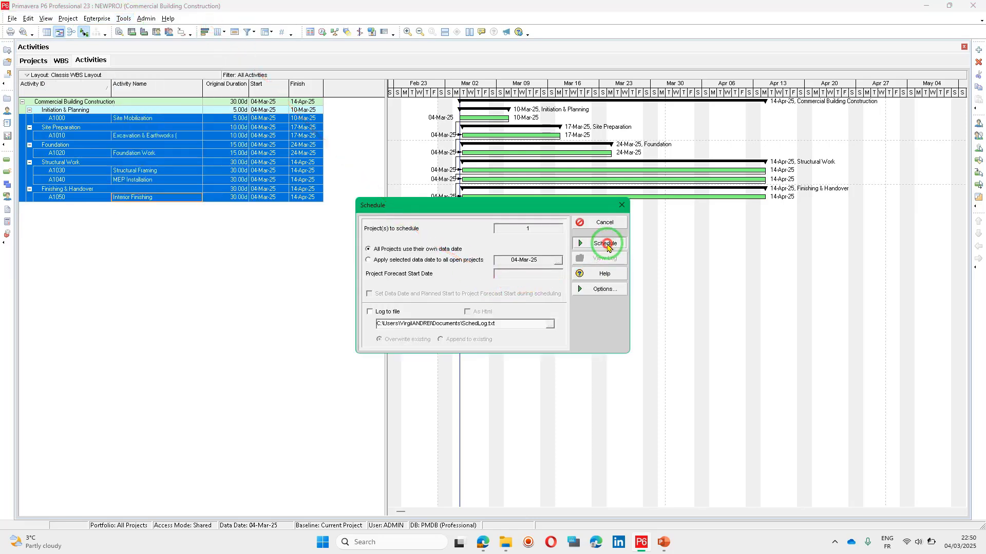
pyautogui.moveTo(739, 90); pyautogui.dragTo(511, 94)
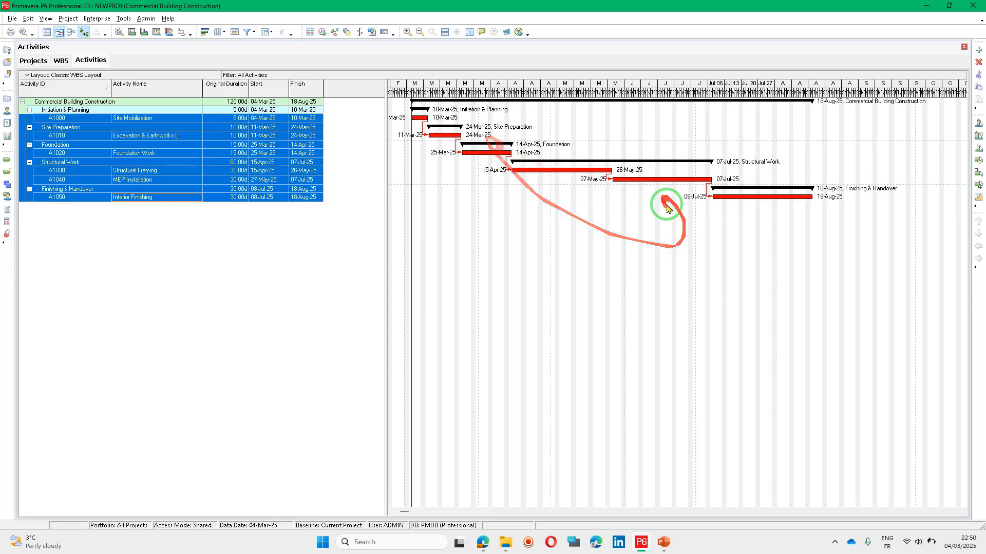
pyautogui.click(132, 194)
# Switch to ChatGPT and review the resources and their assigned work in Step 5, Resource Assignment.
pyautogui.hotkey('alt', 'Tab')
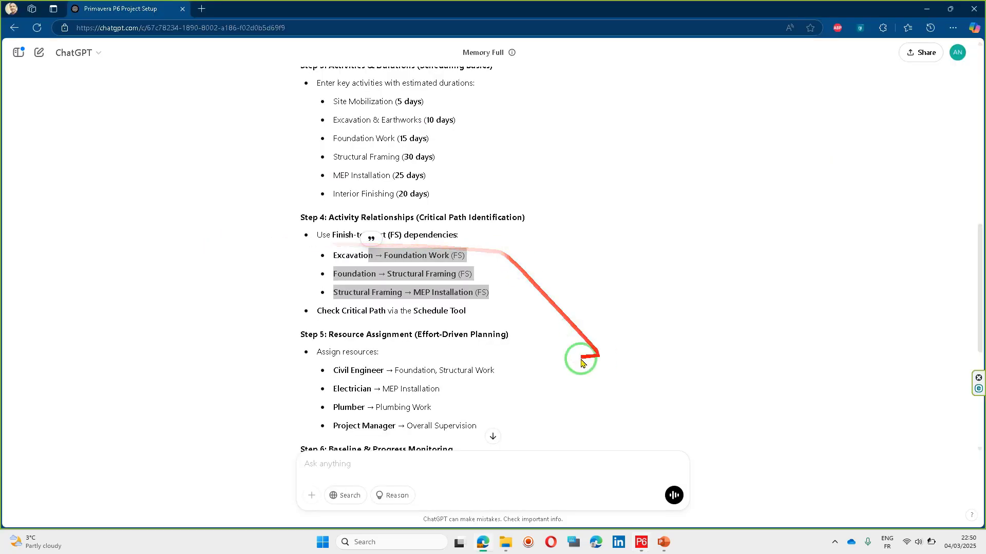
pyautogui.click(425, 343)
pyautogui.scroll(-5, 451, 342)
pyautogui.scroll(2, 505, 267)
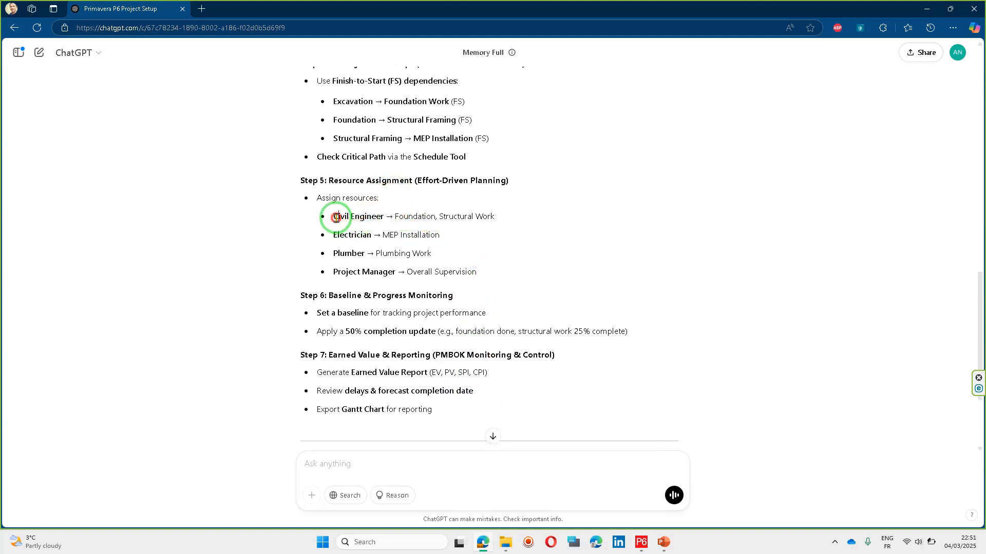
pyautogui.moveTo(336, 218); pyautogui.dragTo(459, 277)
pyautogui.click(374, 214)
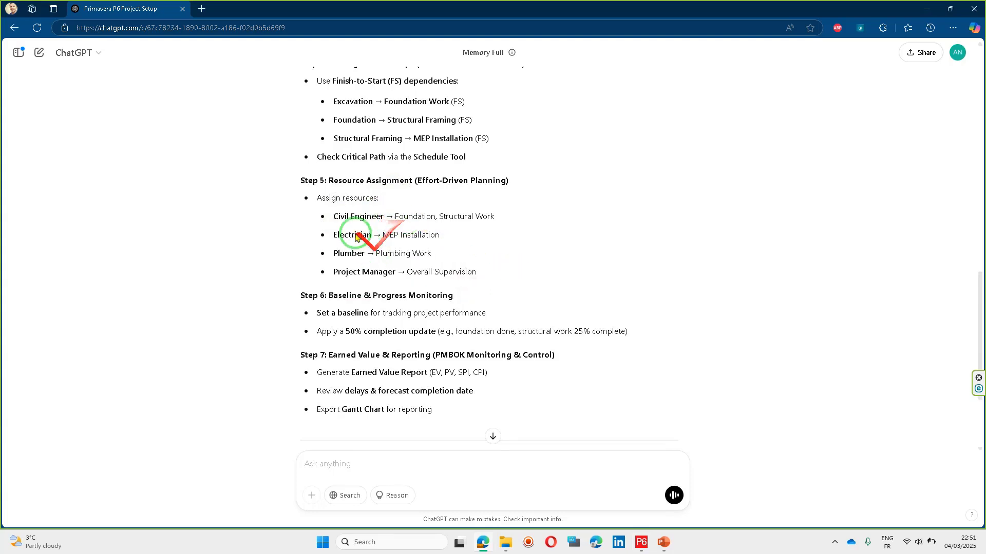
# Copy the Civil Engineer name from ChatGPT's Step 5, and in Primavera P6 add a resource named Demo P6 under E&C Resources.
pyautogui.moveTo(332, 219); pyautogui.dragTo(385, 218)
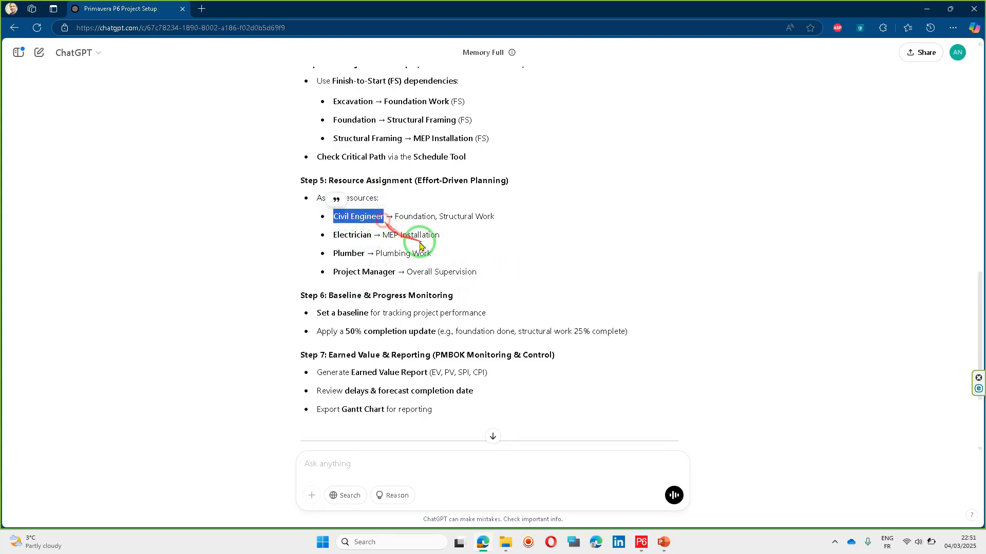
pyautogui.hotkey('alt', 'Tab')
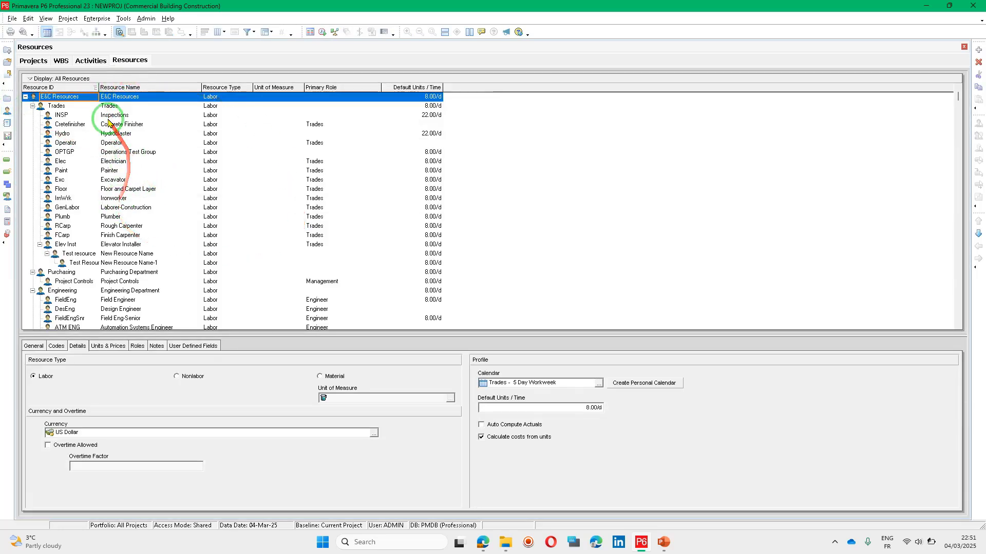
pyautogui.click(978, 52)
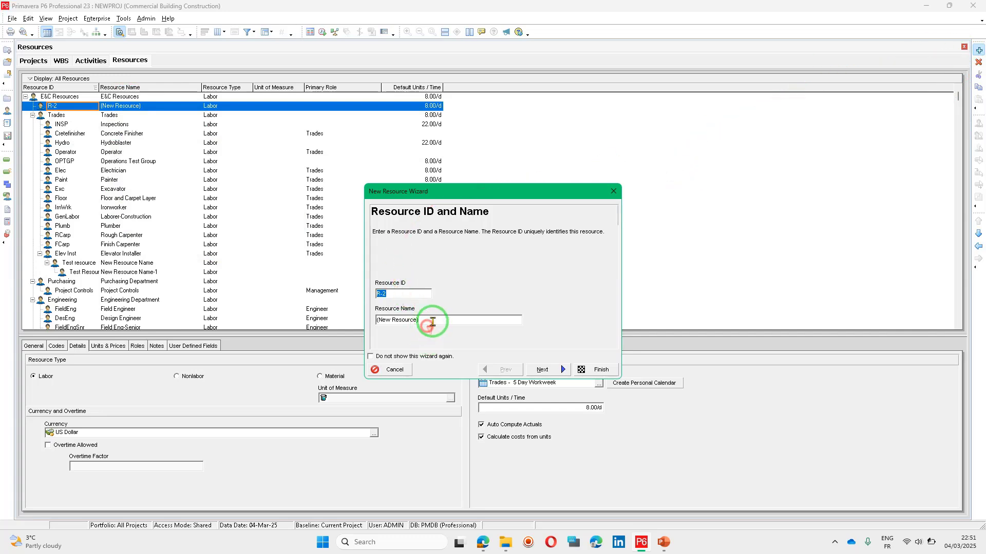
pyautogui.moveTo(435, 320); pyautogui.dragTo(353, 316)
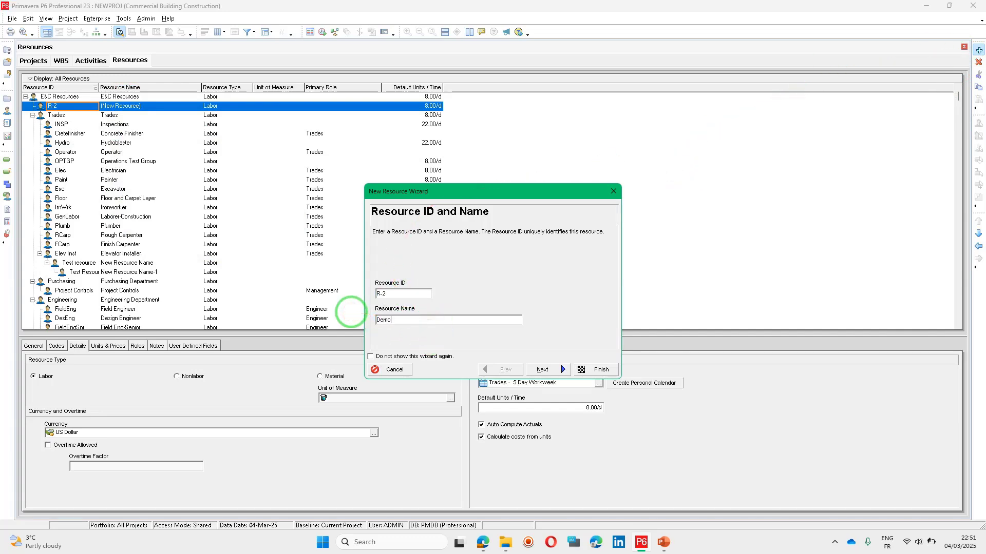
pyautogui.write('Demo P6')
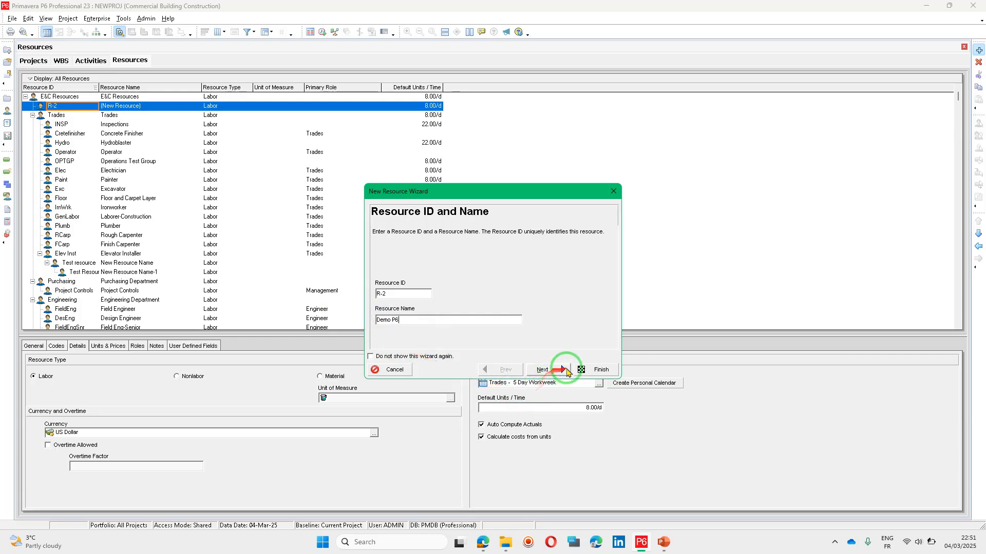
pyautogui.click(595, 370)
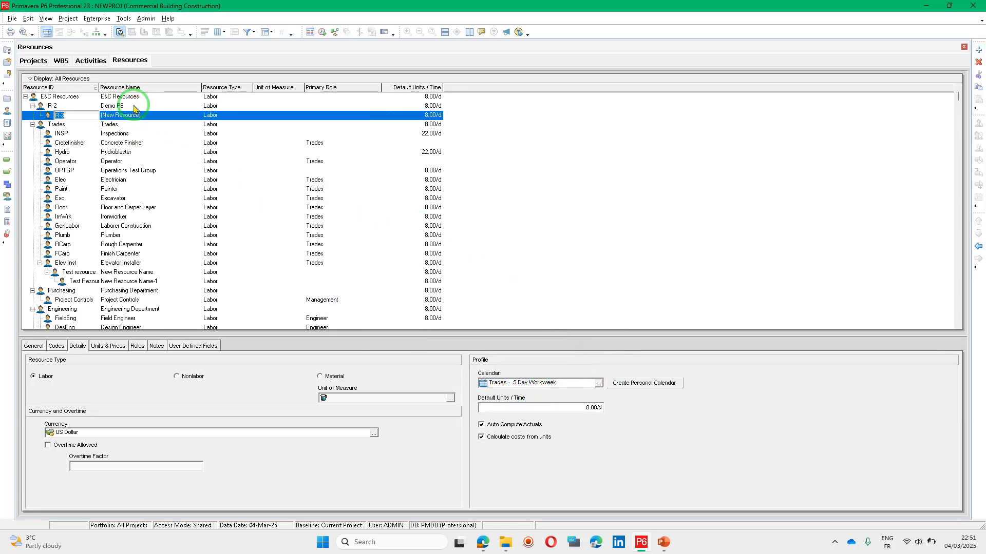
# Name the new resource under Demo P6 Civil Engineer.
pyautogui.click(156, 117)
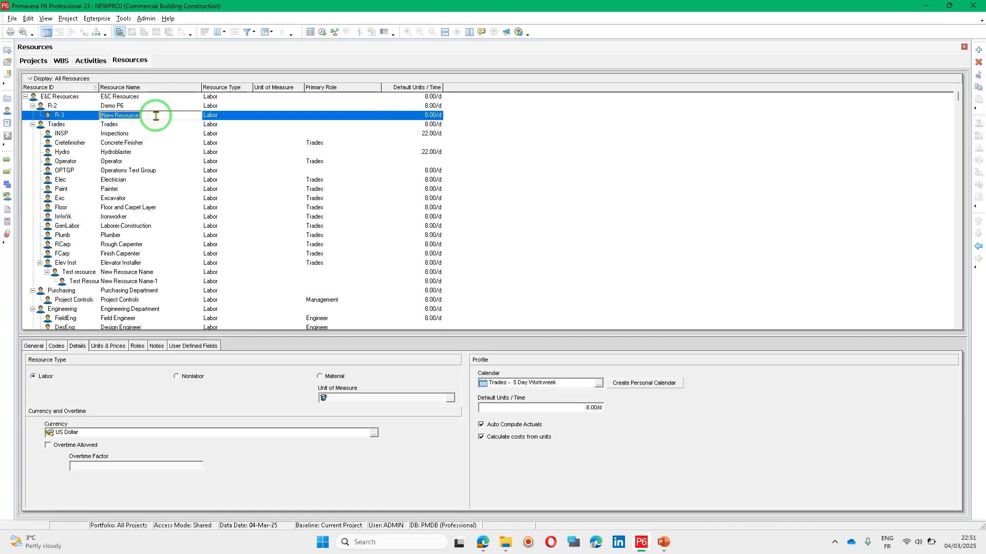
pyautogui.write('Civil Engineer')
pyautogui.press('Return')
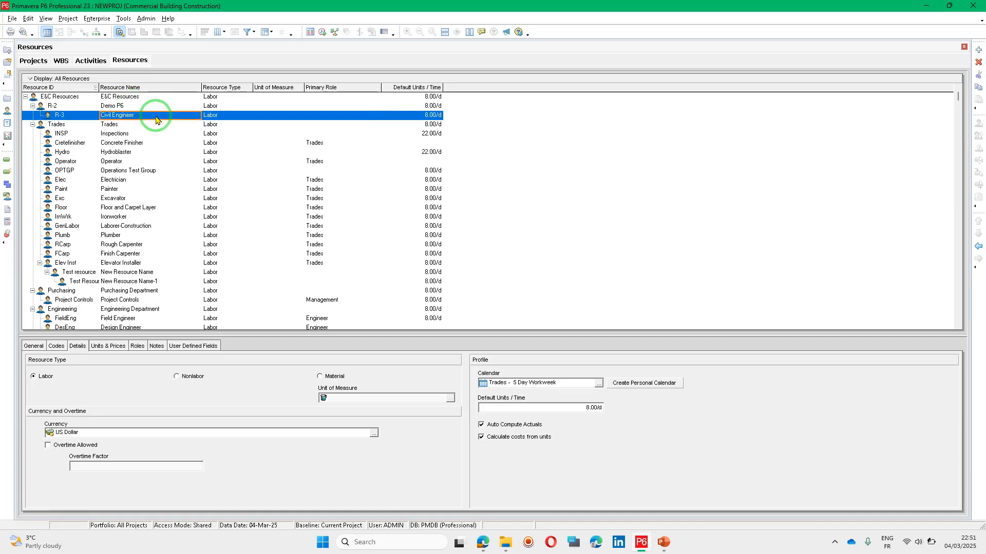
# Add another resource named Electrician, copied from ChatGPT's Step 5 list, and place it under Demo P6 level with Civil Engineer.
pyautogui.press('Insert')
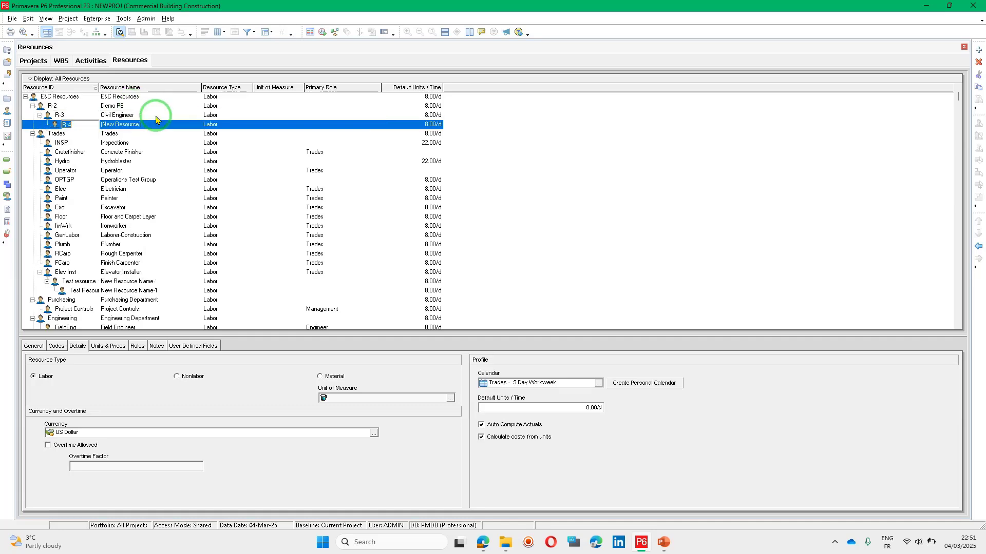
pyautogui.hotkey('alt', 'Tab')
pyautogui.moveTo(357, 232); pyautogui.dragTo(359, 234)
pyautogui.doubleClick(360, 237)
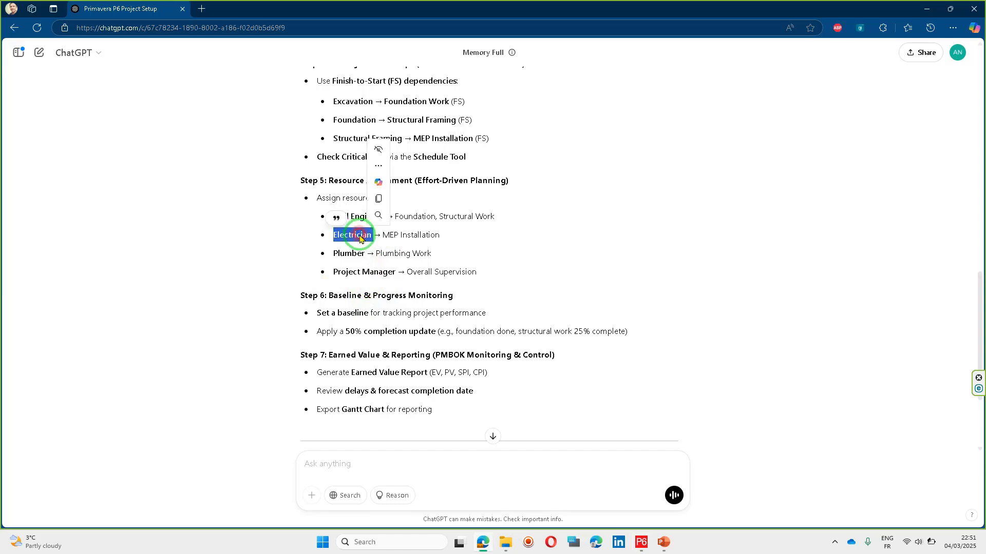
pyautogui.hotkey('alt', 'Tab')
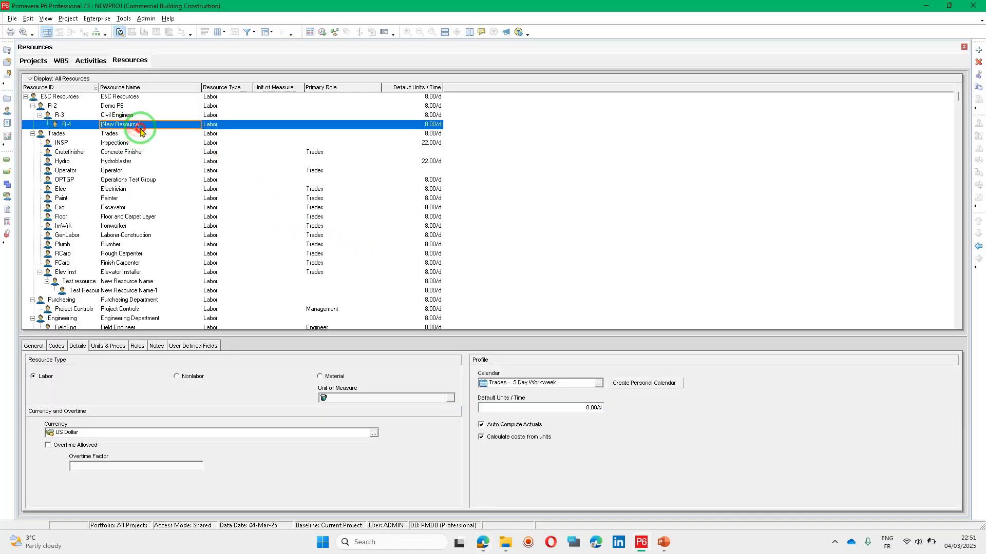
pyautogui.click(146, 125)
pyautogui.press('Return')
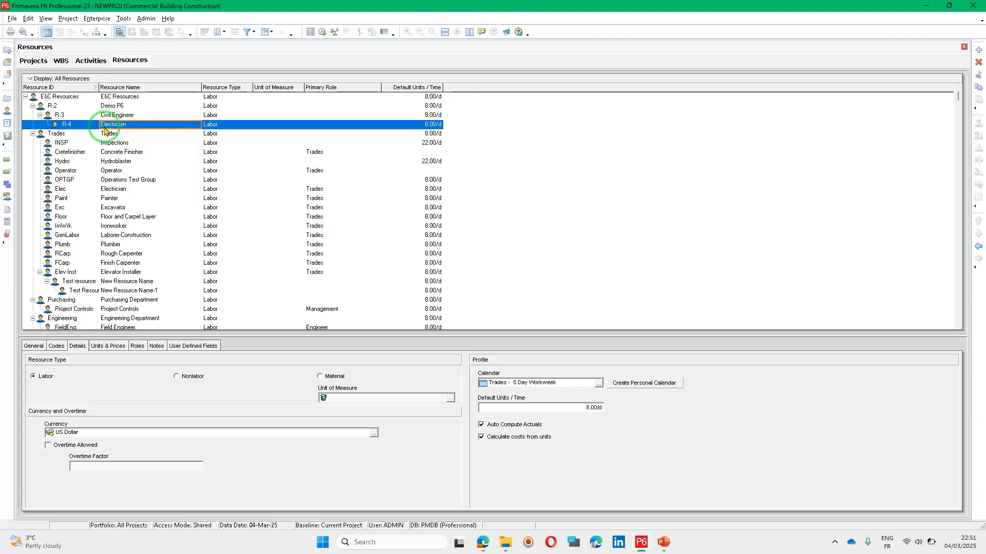
pyautogui.click(125, 114)
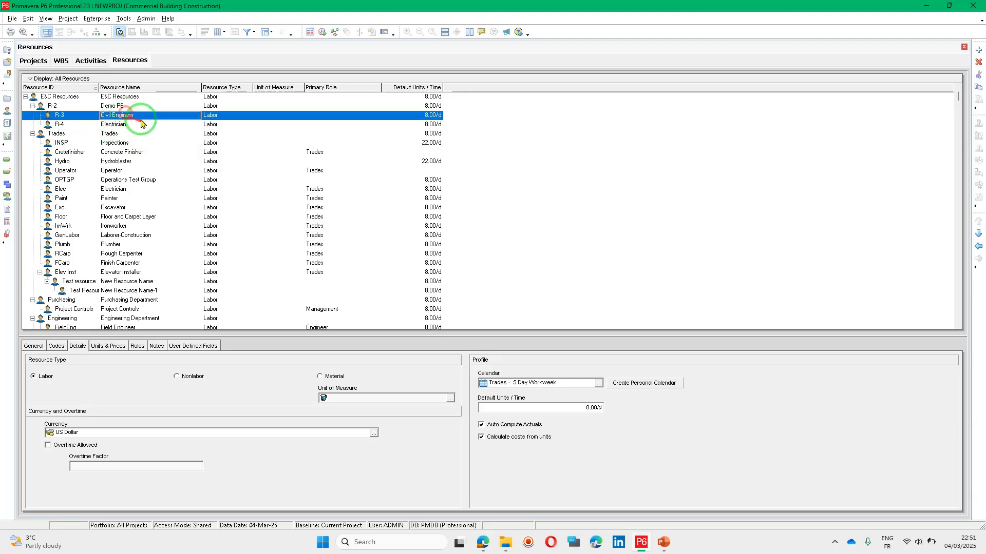
pyautogui.click(136, 124)
# Copy Plumber from the ChatGPT list, add two more resources below Electrician in Primavera P6, and name the first Plumber at Electrician's level.
pyautogui.hotkey('alt', 'Tab')
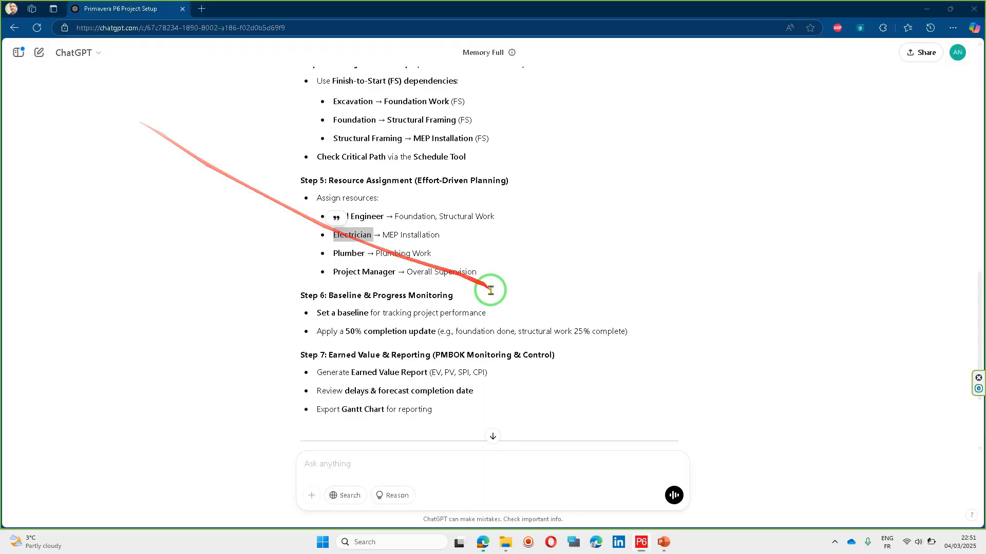
pyautogui.doubleClick(355, 255)
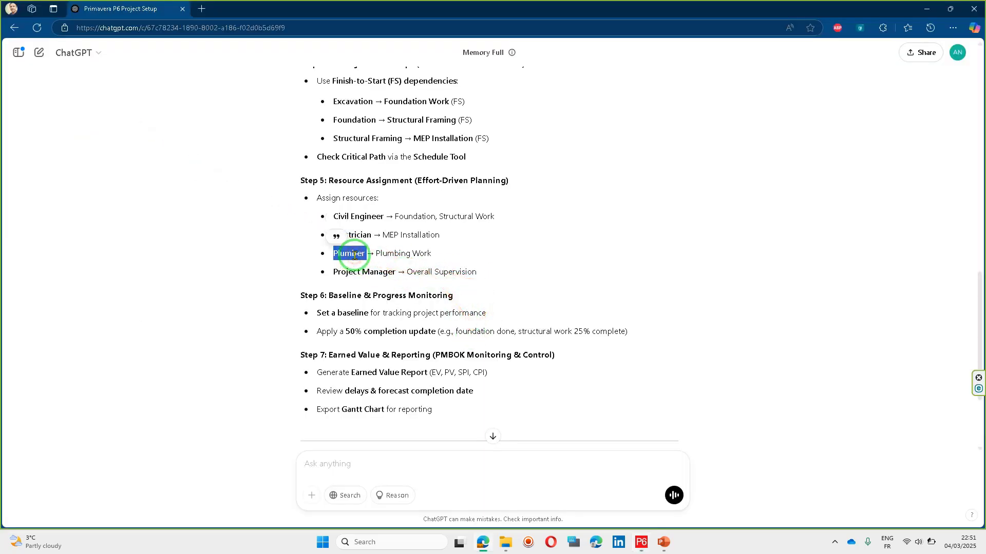
pyautogui.hotkey('alt', 'Tab')
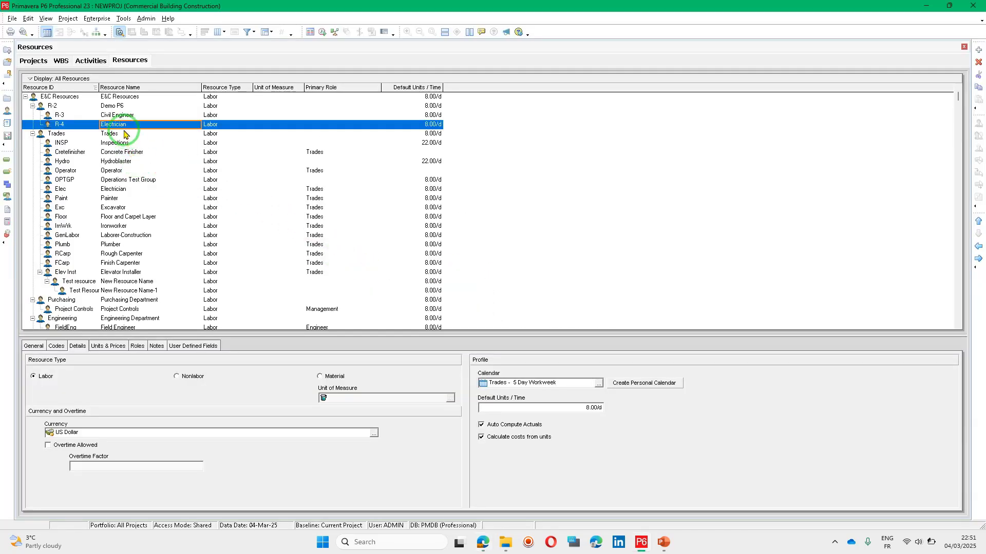
pyautogui.press('Insert')
pyautogui.press('Insert')
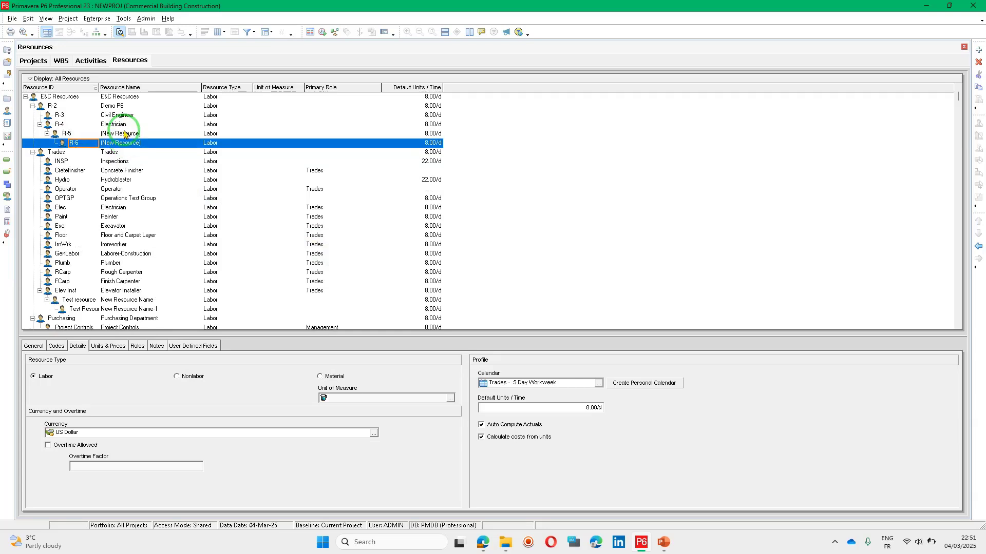
pyautogui.click(124, 134)
pyautogui.write('Plumber')
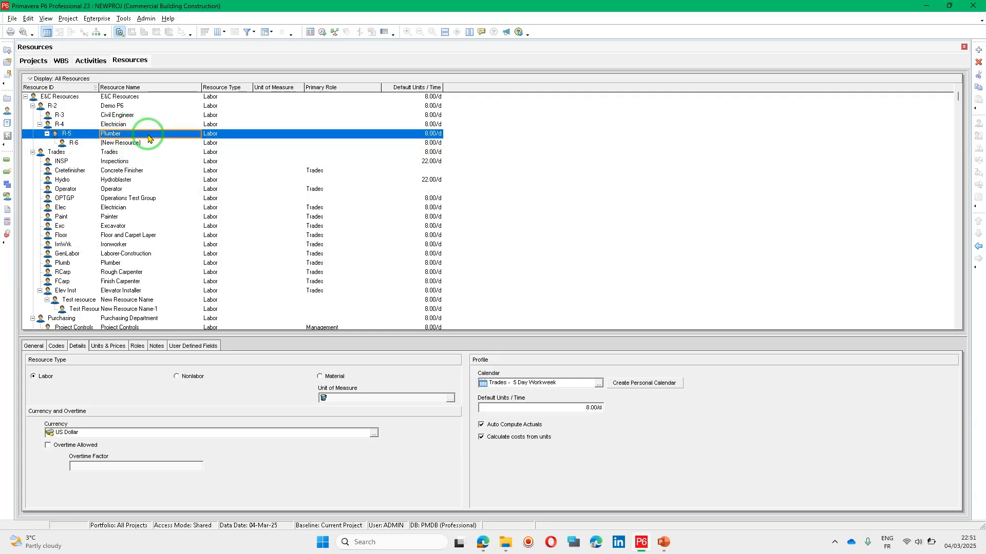
pyautogui.press('Down')
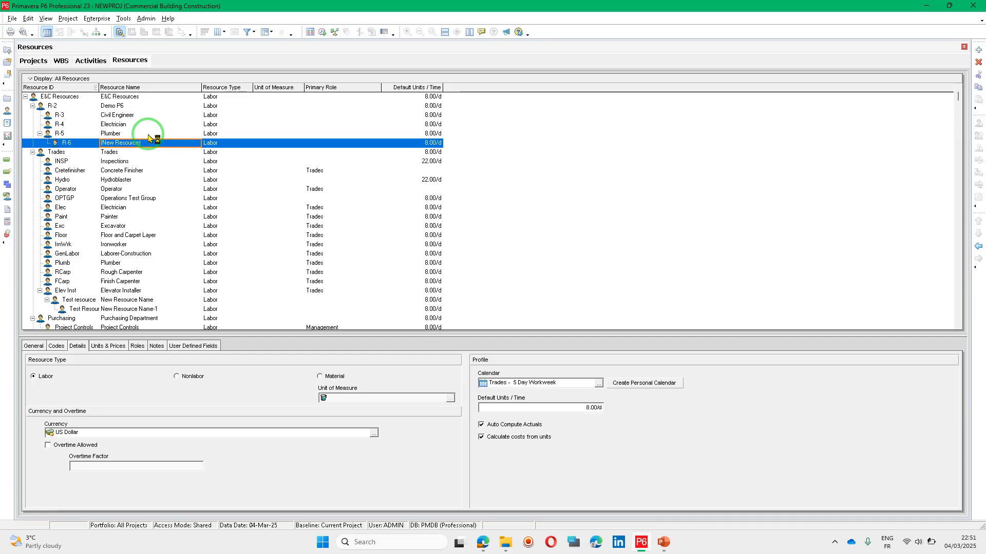
# Name the last new resource Project Manager, copied from the ChatGPT list, and place it in Primavera P6 at Plumber's level under Demo P6.
pyautogui.hotkey('alt', 'Tab')
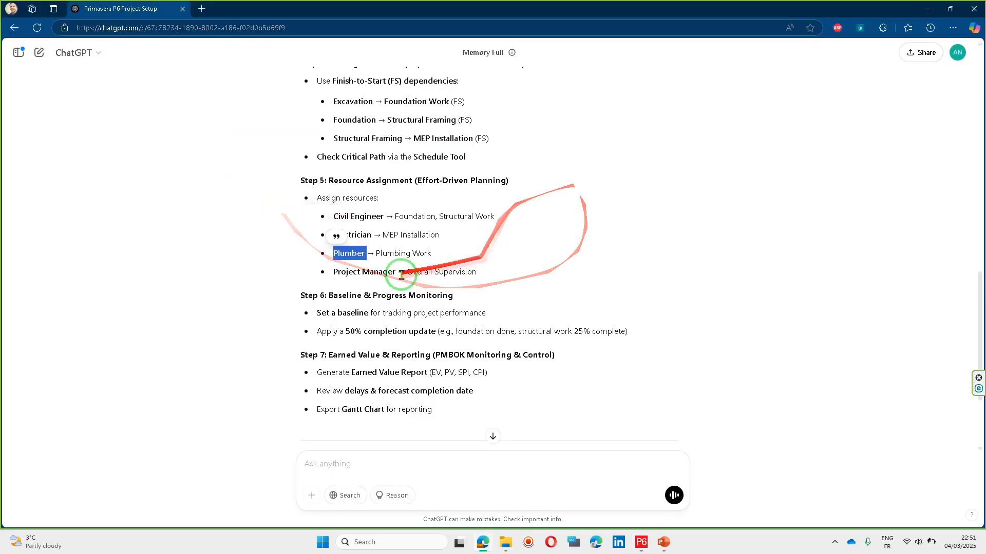
pyautogui.moveTo(334, 271); pyautogui.dragTo(383, 271)
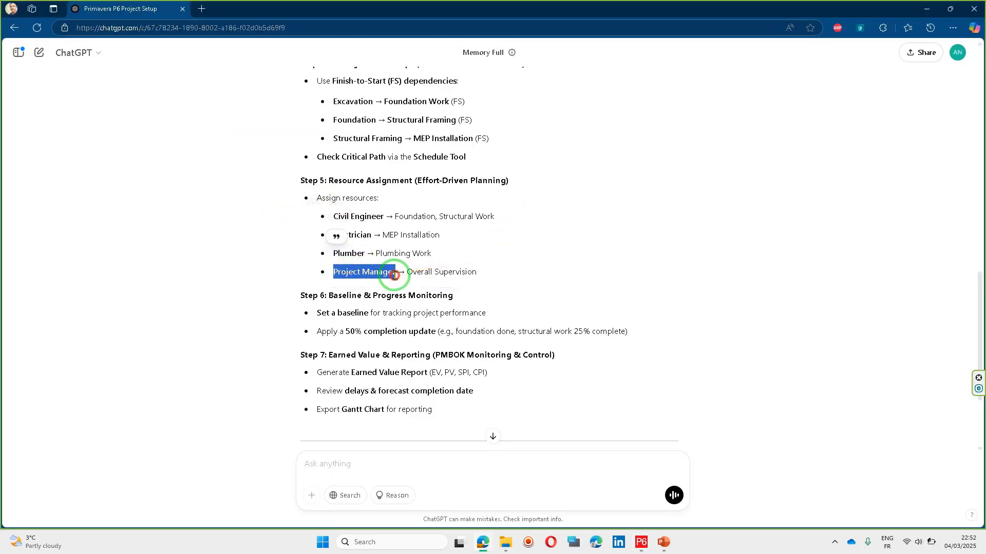
pyautogui.hotkey('alt', 'Tab')
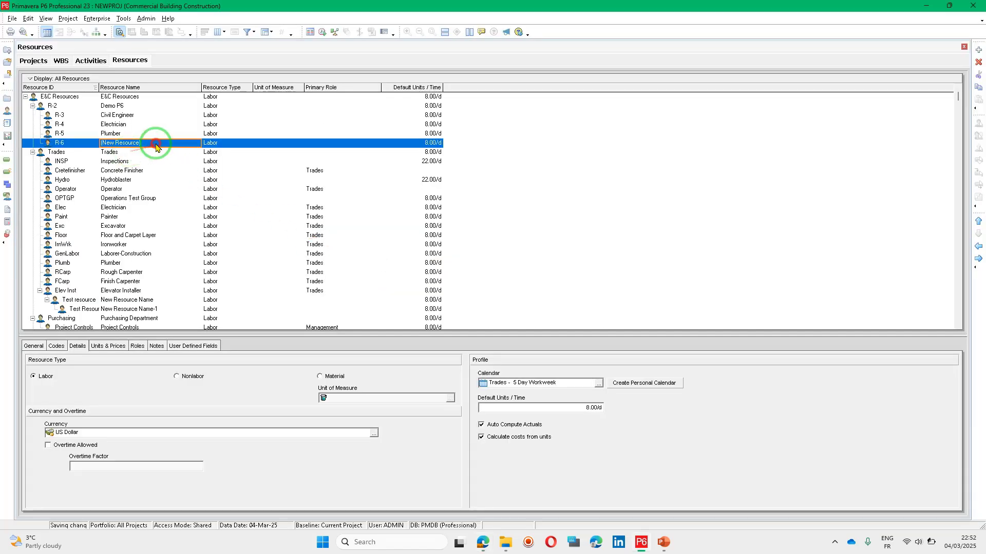
pyautogui.press('Return')
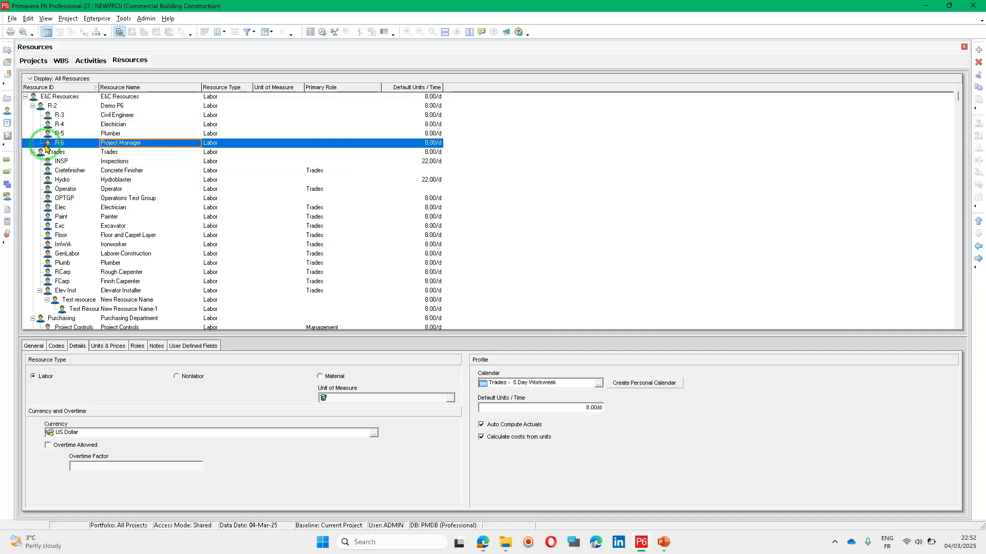
# Return to the project's activities, add the Resources column to the activity table, and widen both the table and that column.
pyautogui.click(6, 161)
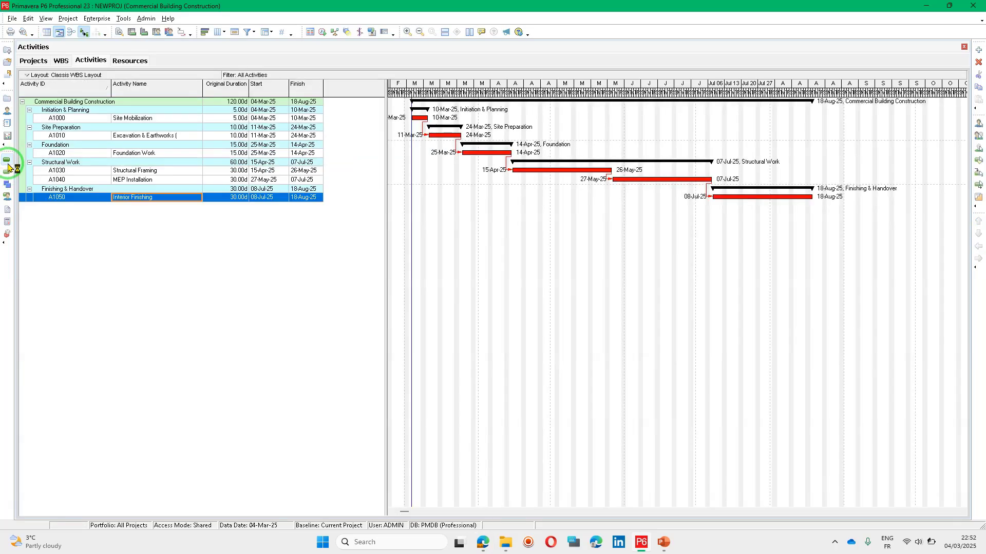
pyautogui.click(357, 100)
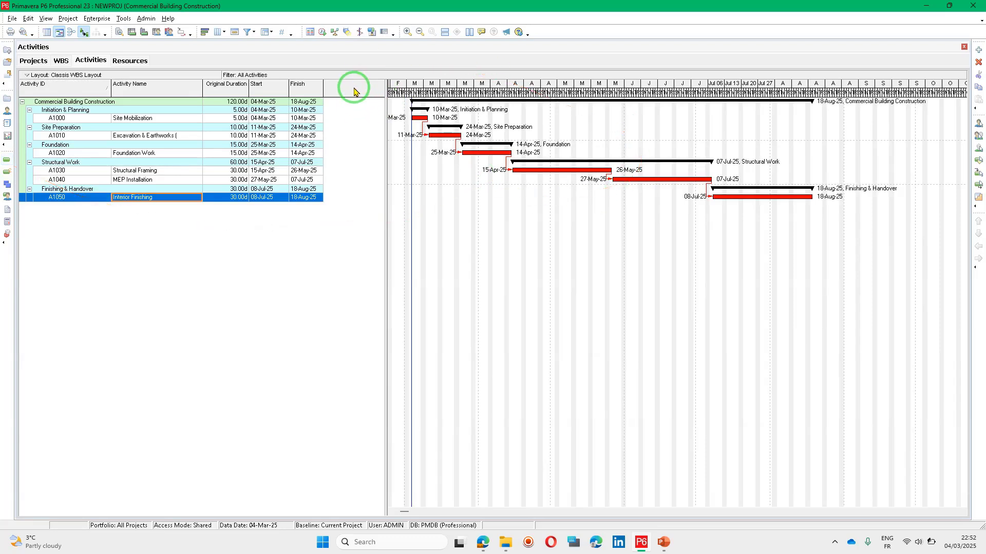
pyautogui.rightClick(354, 92)
pyautogui.click(394, 241)
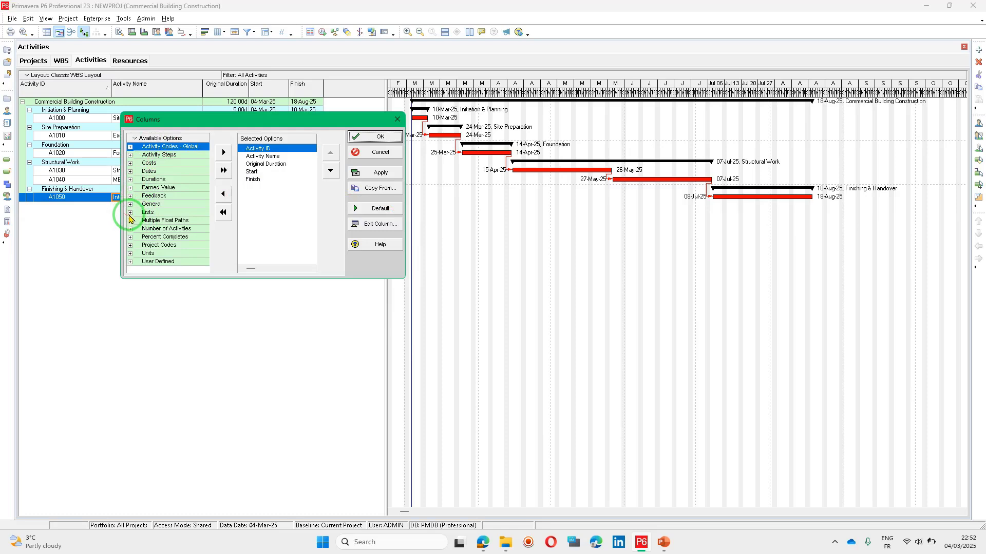
pyautogui.click(130, 214)
pyautogui.moveTo(152, 166)
pyautogui.mouseDown()
pyautogui.moveTo(168, 234)
pyautogui.moveTo(275, 156)
pyautogui.mouseUp()
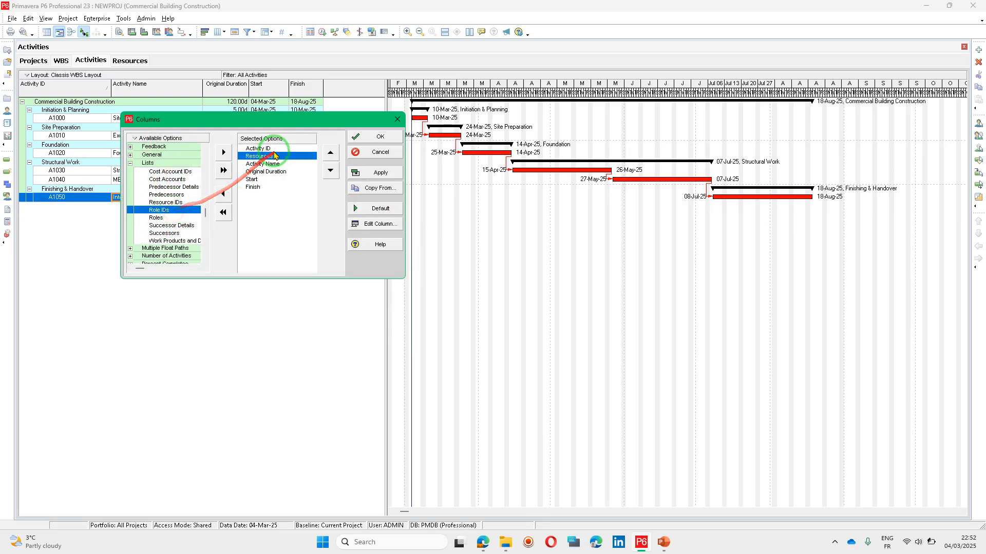
pyautogui.click(357, 137)
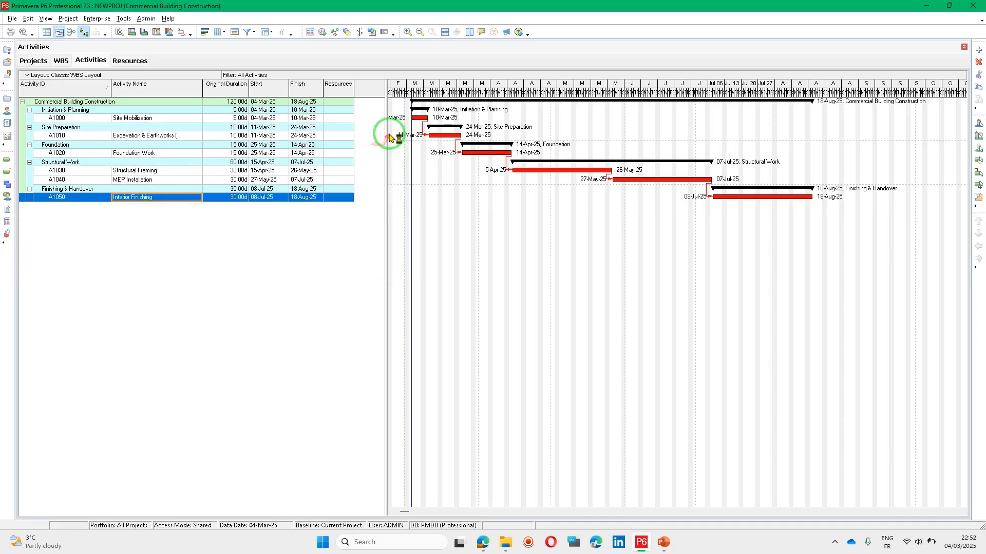
pyautogui.moveTo(387, 132); pyautogui.dragTo(481, 132)
pyautogui.moveTo(354, 88); pyautogui.dragTo(400, 88)
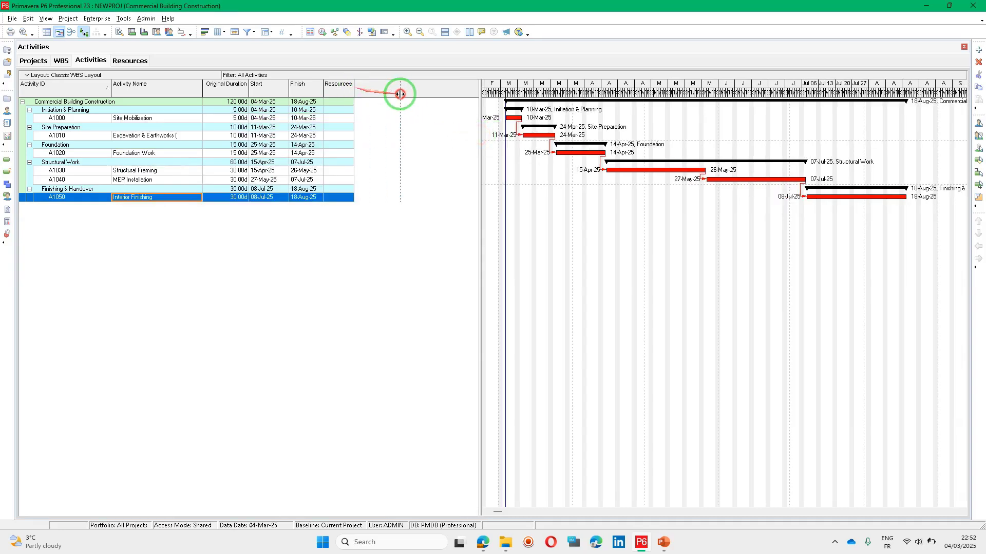
# Assign the Project Manager resource to the Site Mobilization activity.
pyautogui.click(364, 118)
pyautogui.click(394, 118)
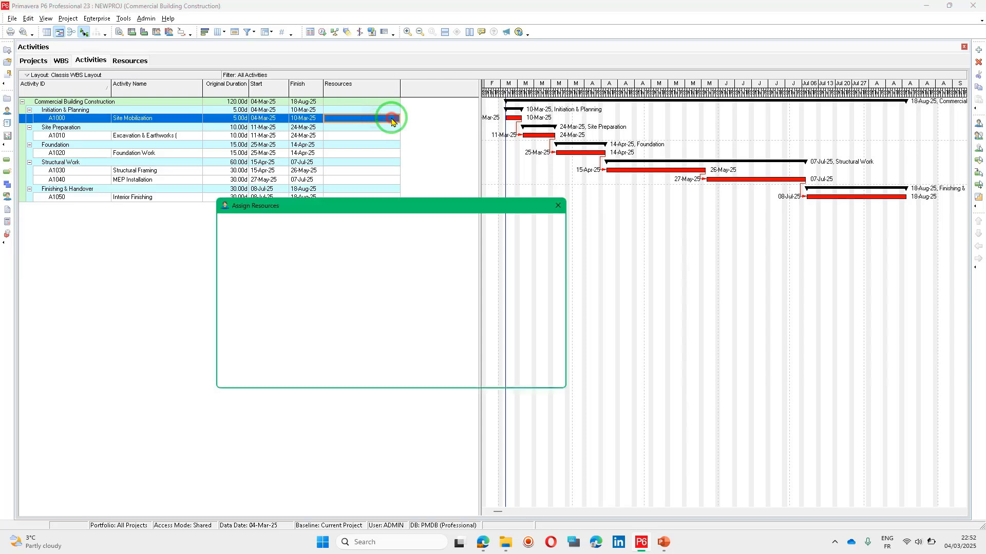
pyautogui.click(557, 261)
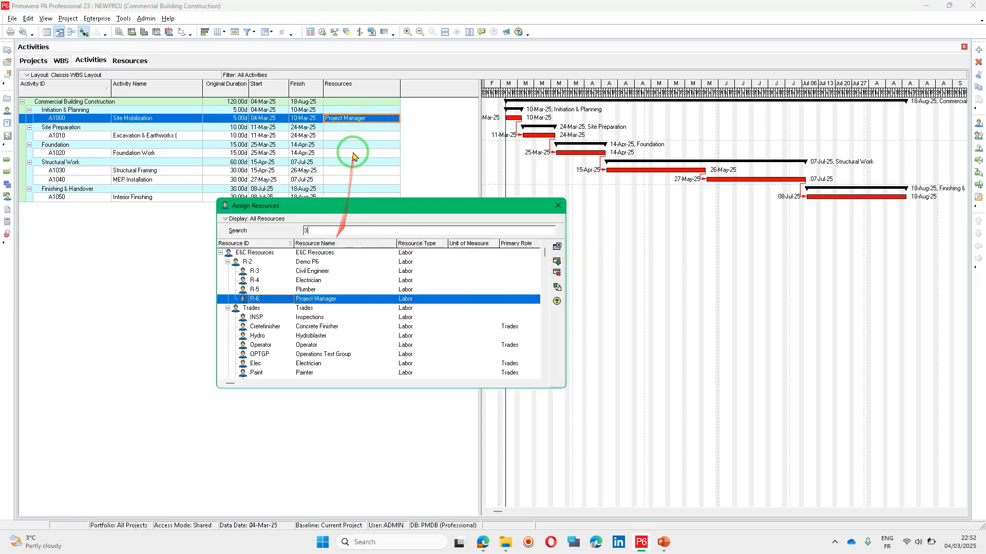
# Move the Assign Resources dialog clear of the table and assign Project Manager to all activities from Excavation & Earthworks through Interior Finishing.
pyautogui.moveTo(379, 208); pyautogui.dragTo(559, 226)
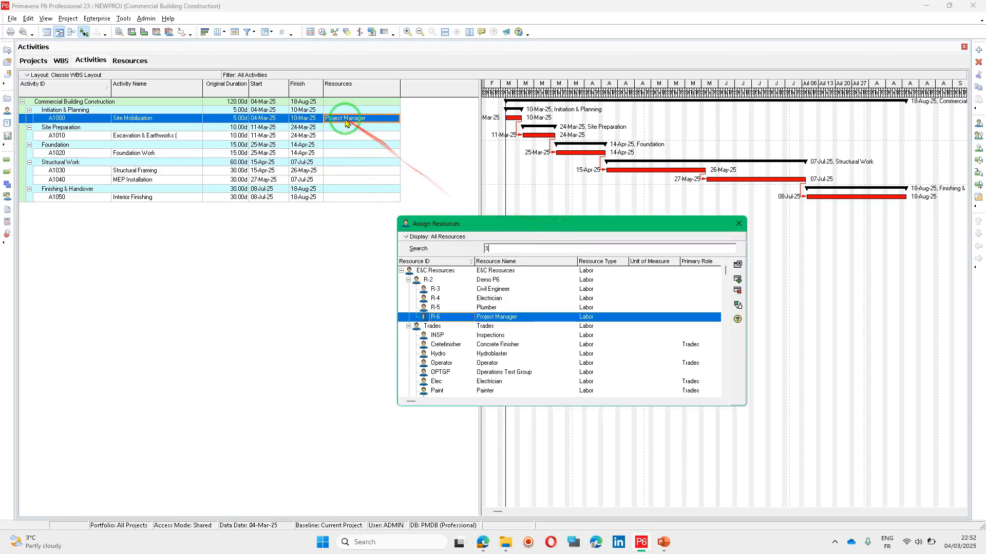
pyautogui.moveTo(352, 135); pyautogui.dragTo(357, 200)
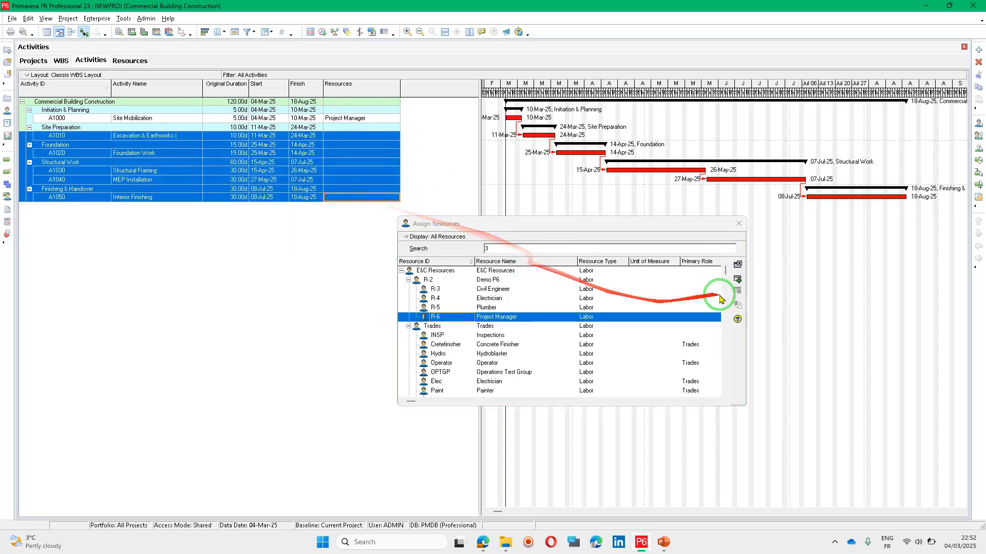
pyautogui.click(738, 280)
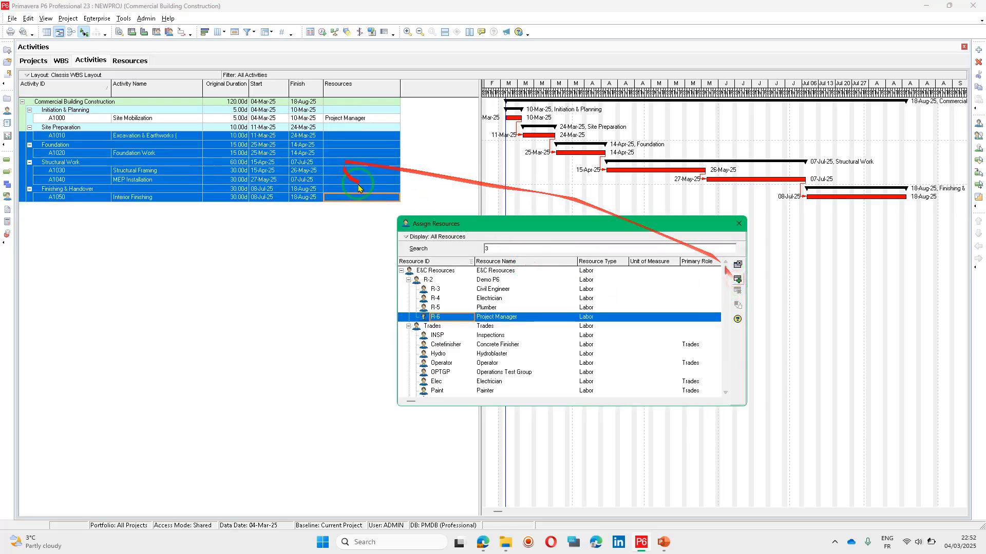
pyautogui.click(378, 138)
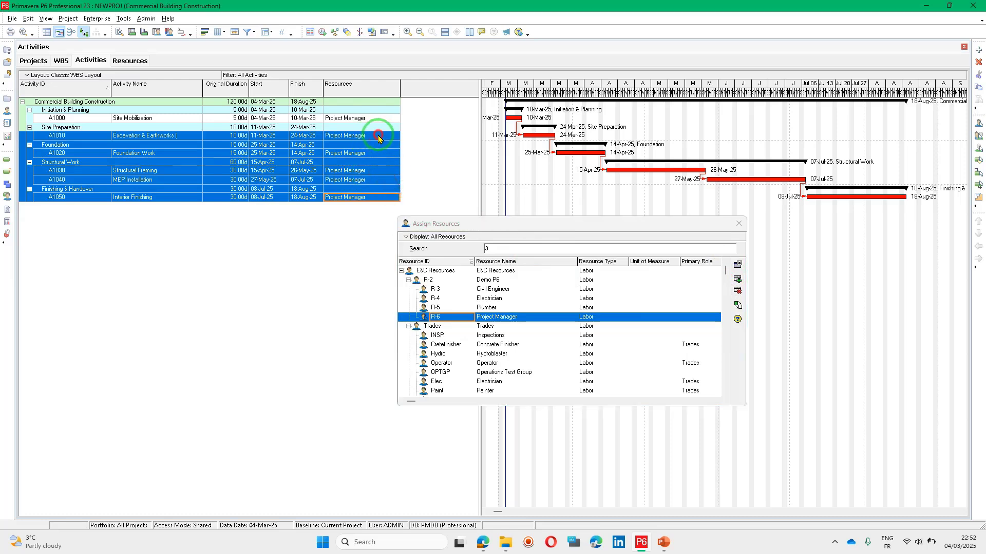
# Assign Civil Engineer to the Excavation & Earthworks and Foundation Work activities, widening the Resources column to fit the names.
pyautogui.click(511, 296)
pyautogui.click(523, 290)
pyautogui.doubleClick(523, 293)
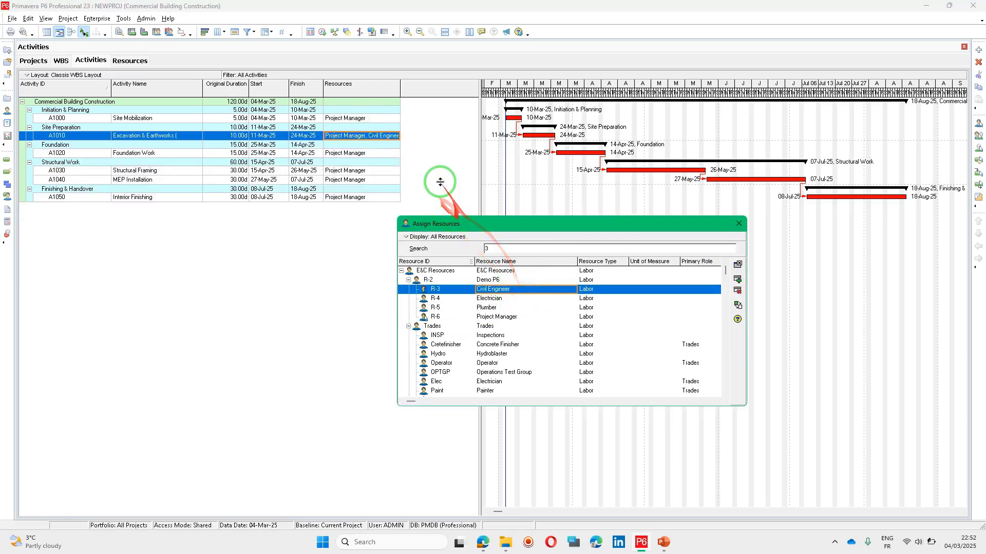
pyautogui.moveTo(401, 85); pyautogui.dragTo(428, 93)
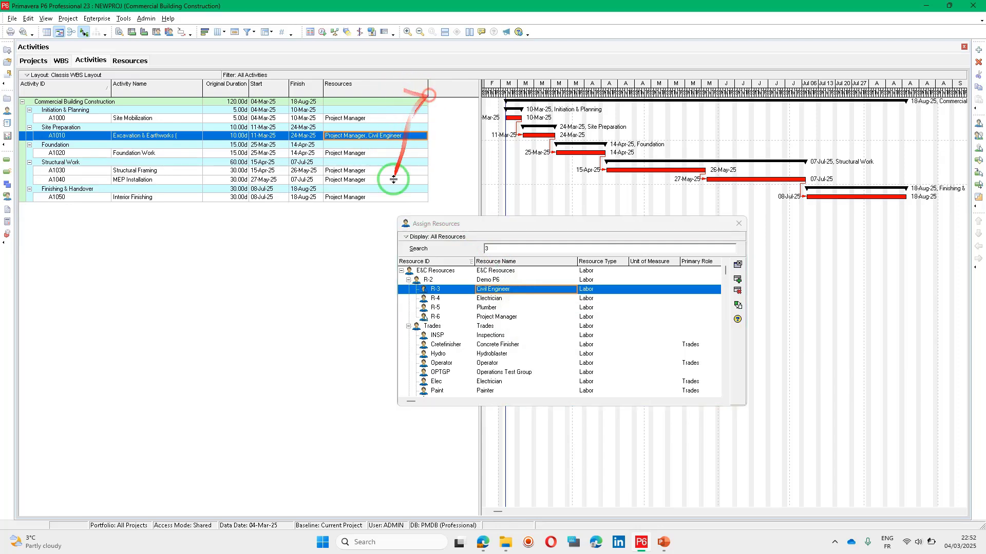
pyautogui.click(374, 152)
pyautogui.click(511, 292)
pyautogui.moveTo(511, 293); pyautogui.dragTo(384, 165)
# Assign Electrician and Plumber to both the Structural Framing and MEP Installation activities.
pyautogui.click(384, 170)
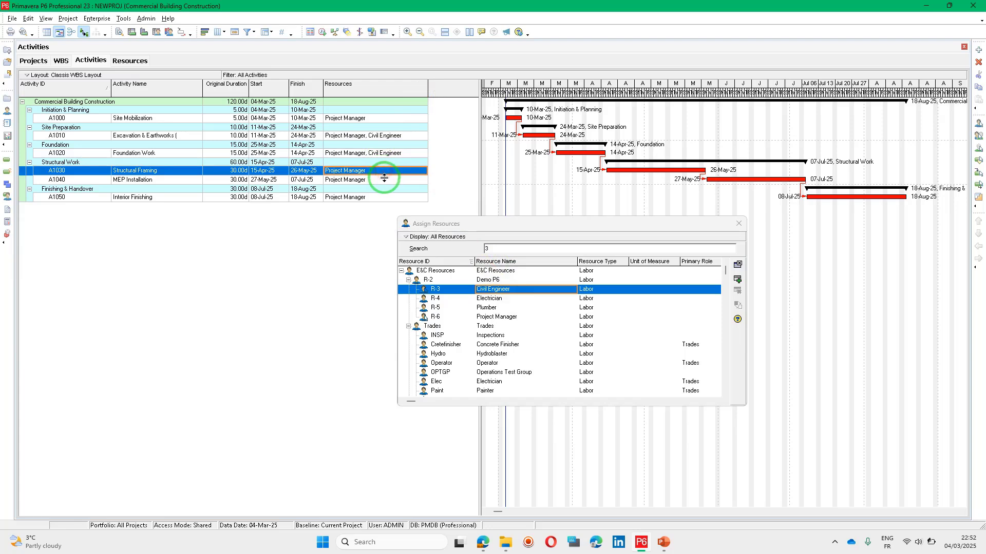
pyautogui.keyDown('shift'); pyautogui.click(384, 180); pyautogui.keyUp('shift')
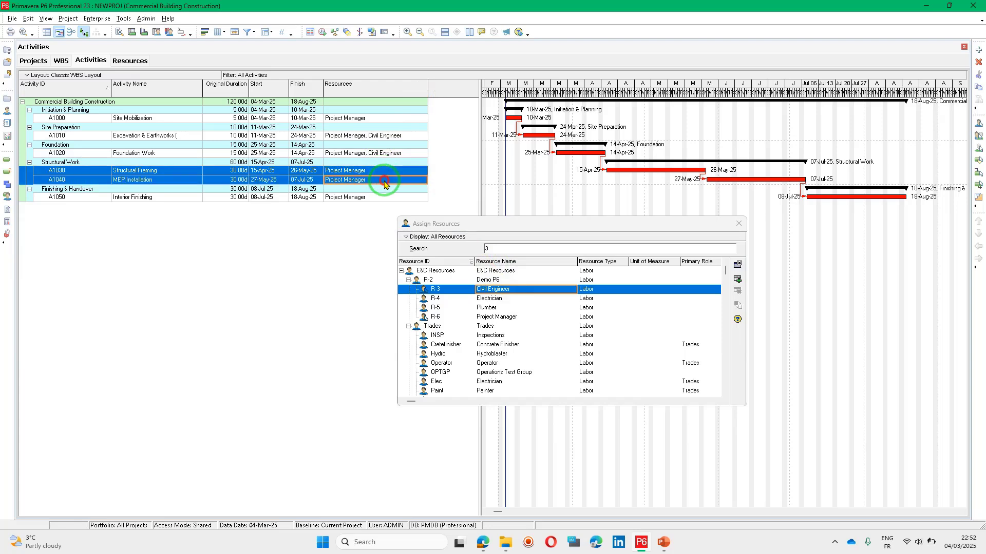
pyautogui.click(506, 301)
pyautogui.doubleClick(503, 309)
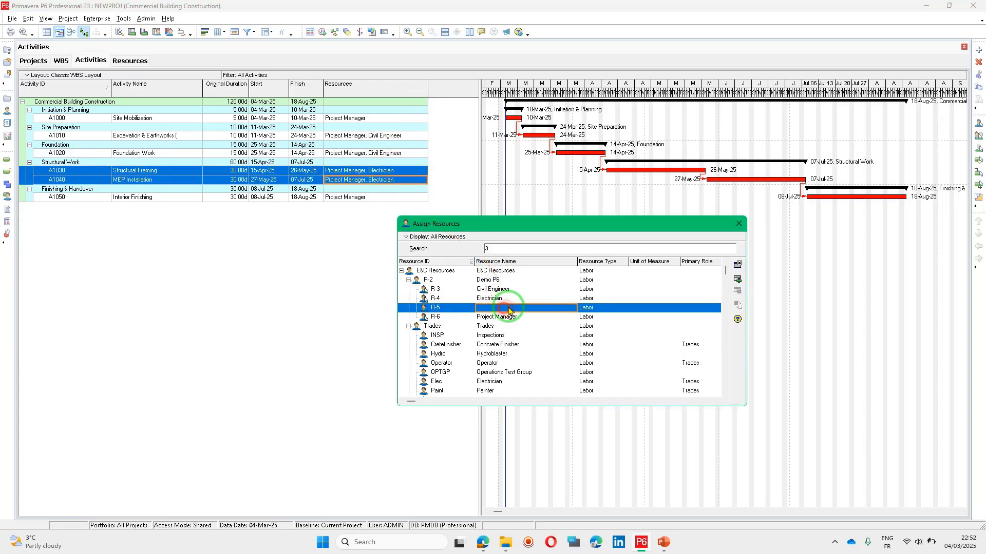
# Assign Electrician to Interior Finishing, close the Assign Resources dialog and battery notices, and give the activity table more width.
pyautogui.click(385, 202)
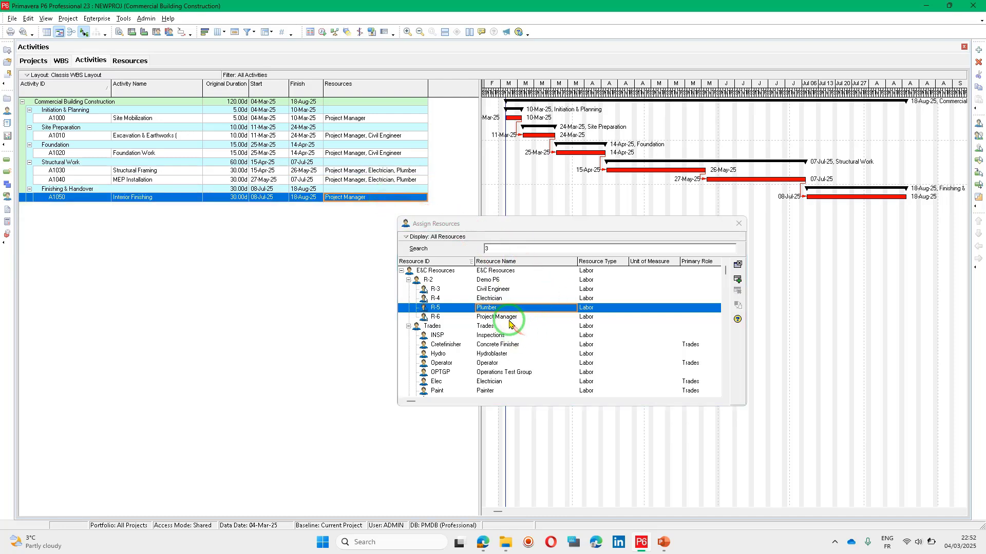
pyautogui.doubleClick(501, 298)
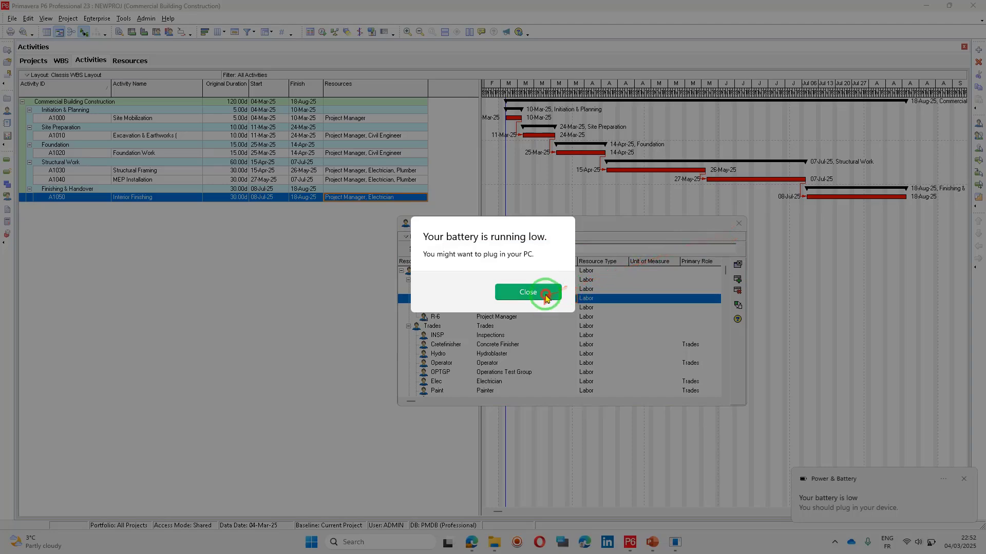
pyautogui.click(544, 293)
pyautogui.click(738, 224)
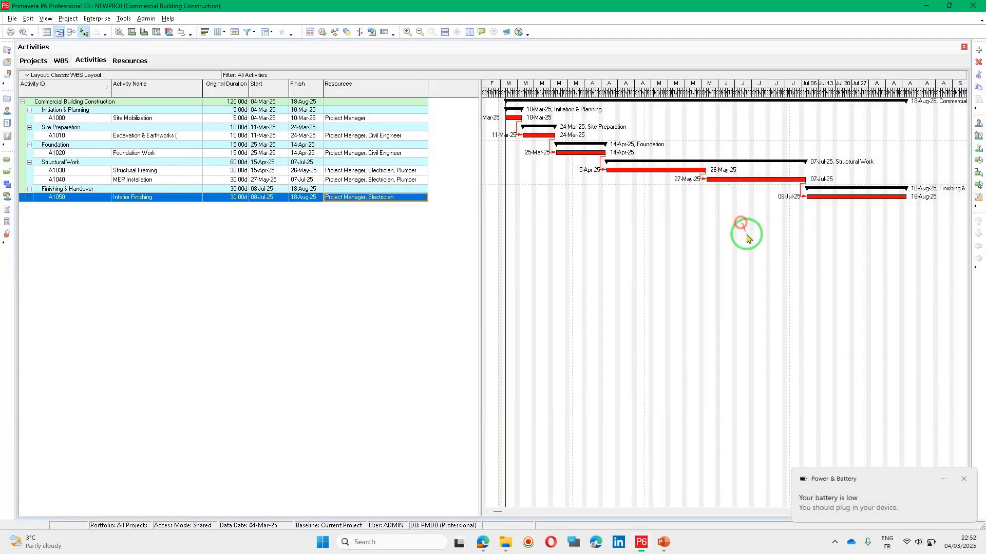
pyautogui.click(963, 479)
pyautogui.click(366, 190)
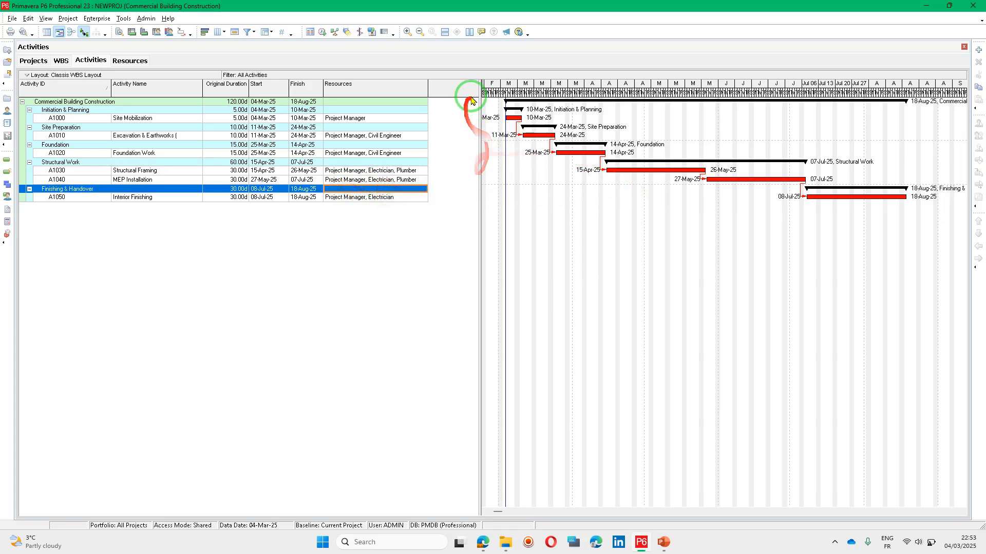
pyautogui.moveTo(480, 99); pyautogui.dragTo(564, 134)
# Switch to the ChatGPT project guide in the browser, review Step 6 on baseline and progress monitoring, and return to Primavera P6.
pyautogui.hotkey('alt', 'Tab')
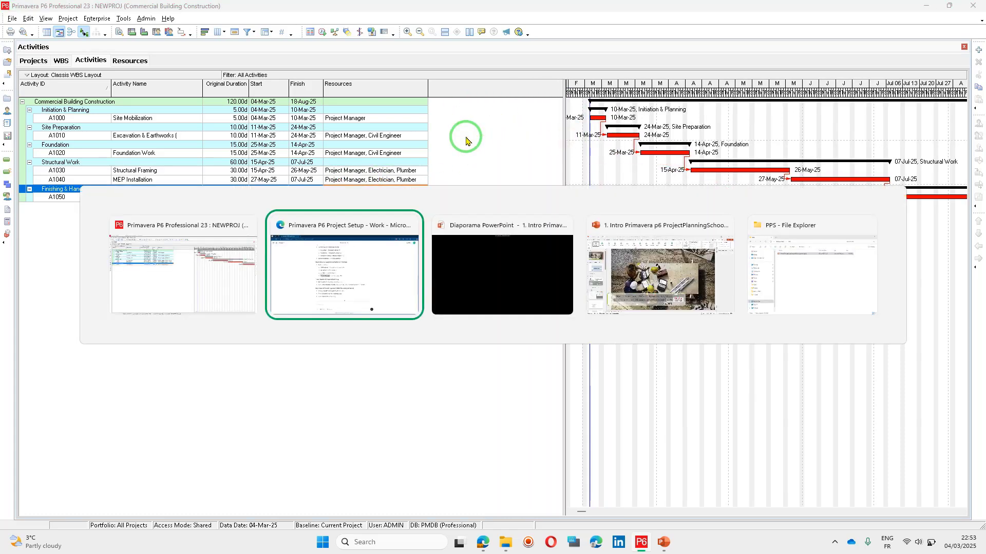
pyautogui.click(494, 303)
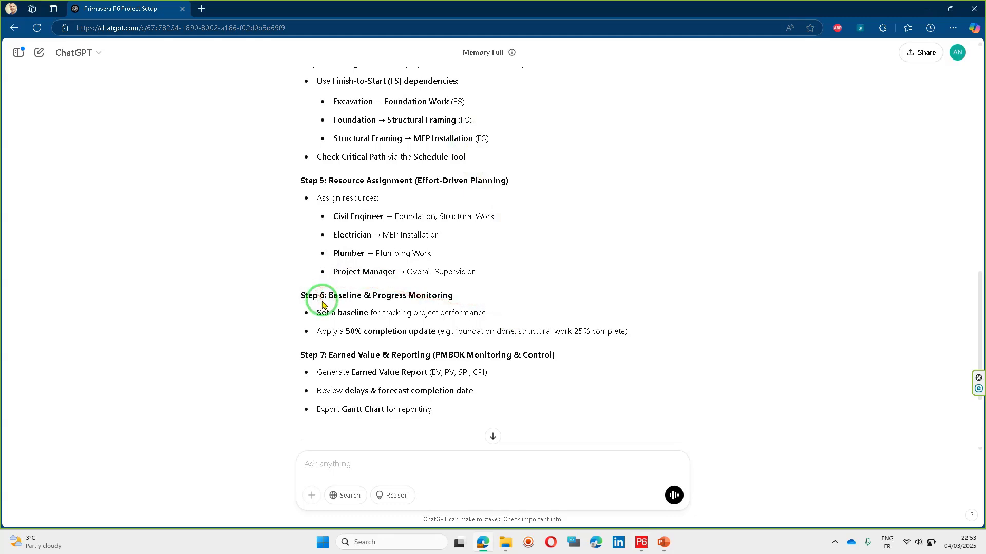
pyautogui.moveTo(305, 297); pyautogui.dragTo(627, 331)
pyautogui.click(466, 266)
pyautogui.hotkey('alt', 'Tab')
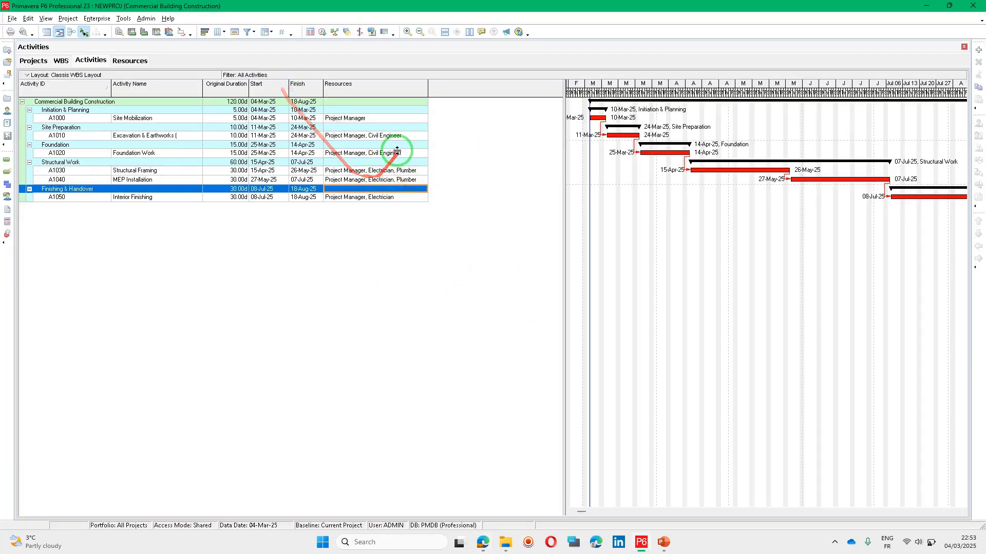
# Display the activity usage profile for all activities beneath the activity table and Gantt chart.
pyautogui.rightClick(416, 88)
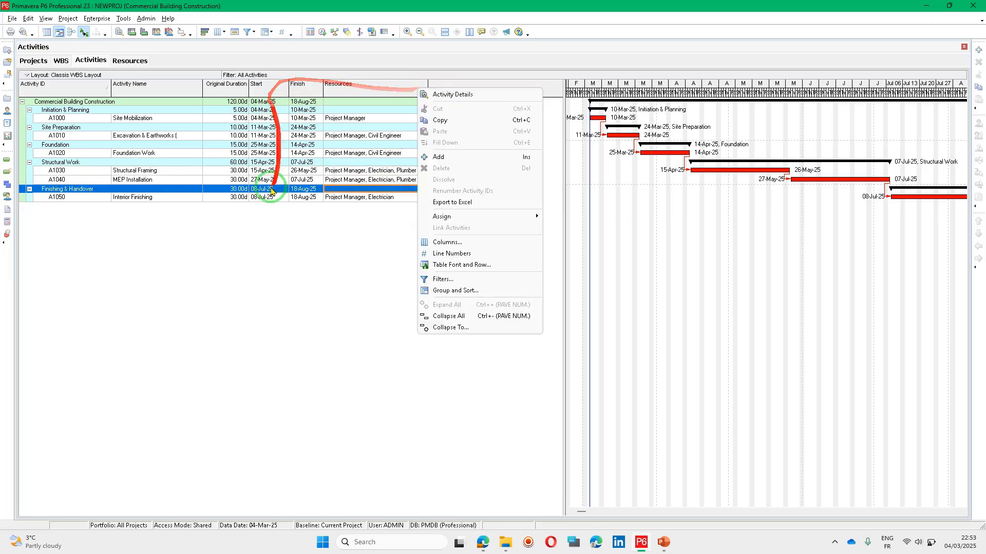
pyautogui.click(266, 205)
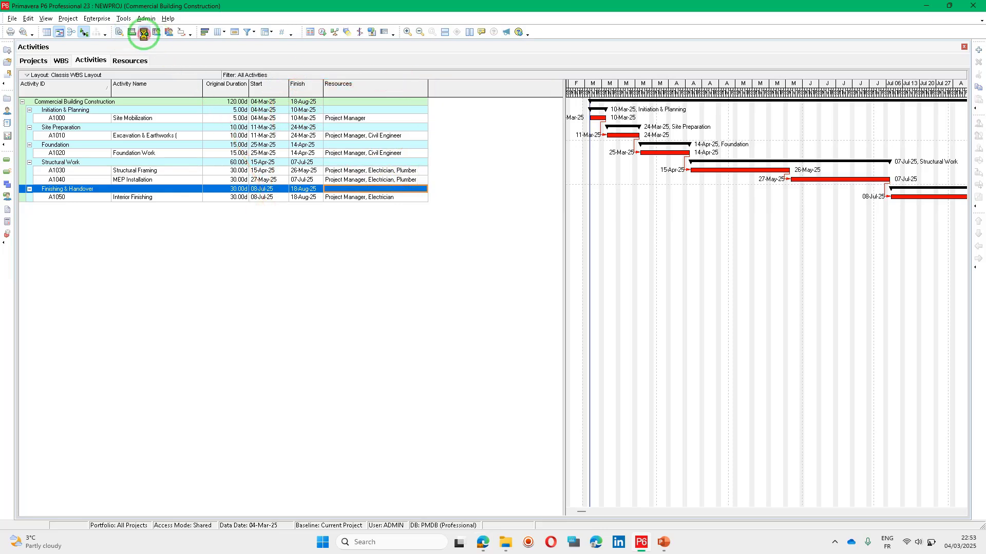
pyautogui.click(144, 34)
pyautogui.press('Down')
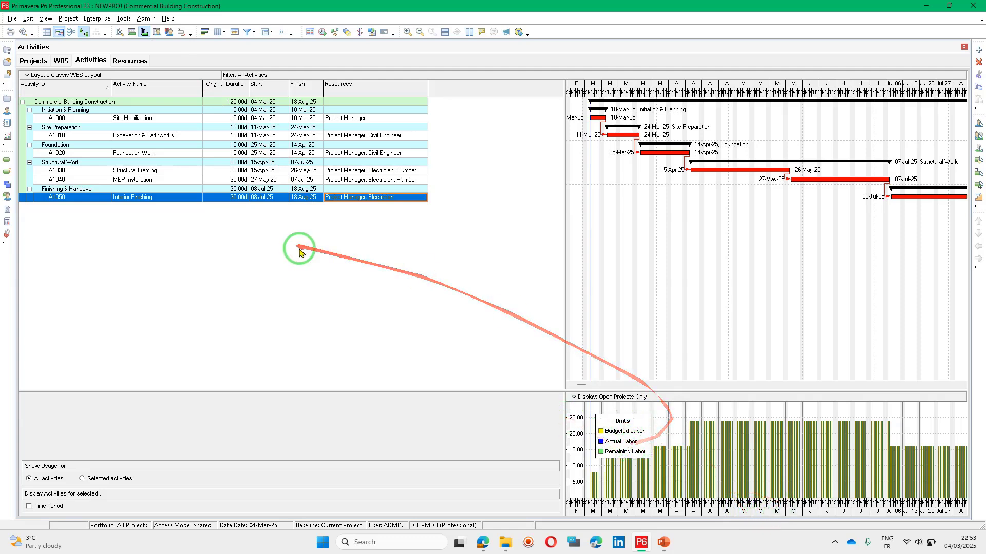
# Switch to the resource usage profile and filter its resource list to the current project's resources.
pyautogui.click(170, 32)
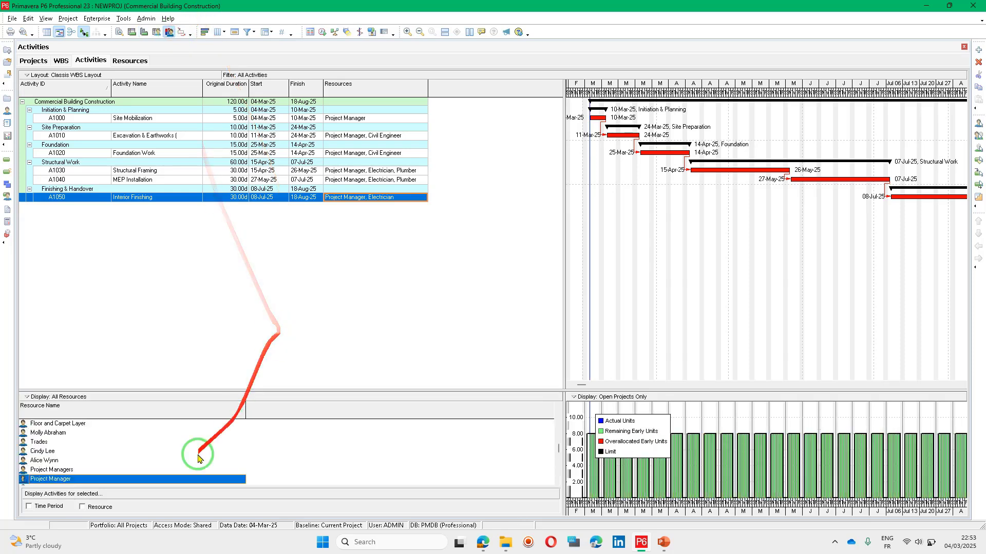
pyautogui.click(40, 399)
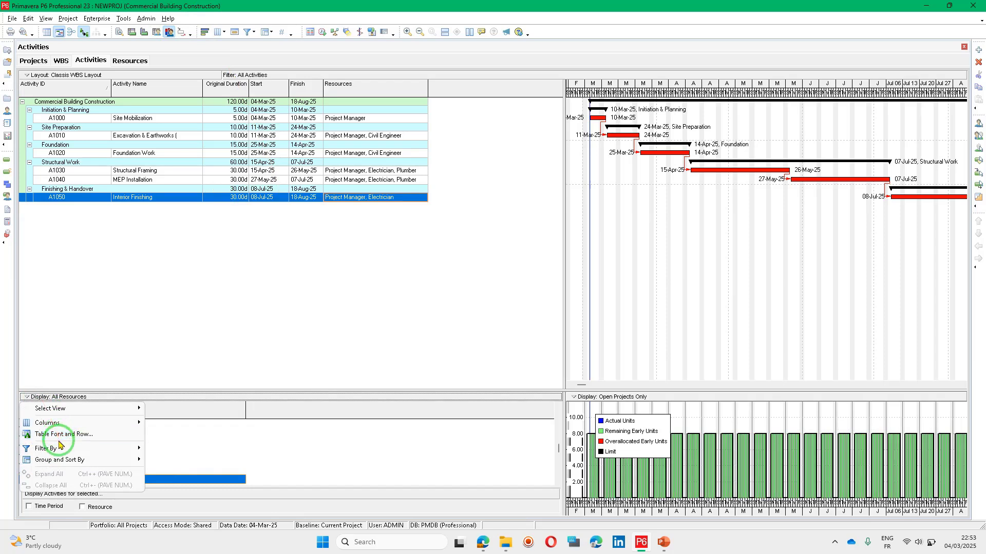
pyautogui.moveTo(61, 449)
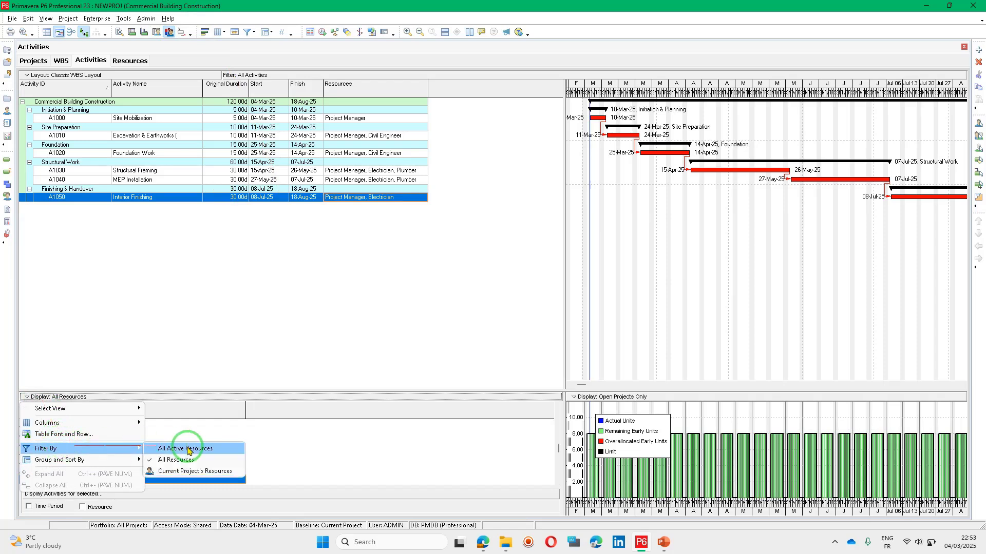
pyautogui.click(187, 471)
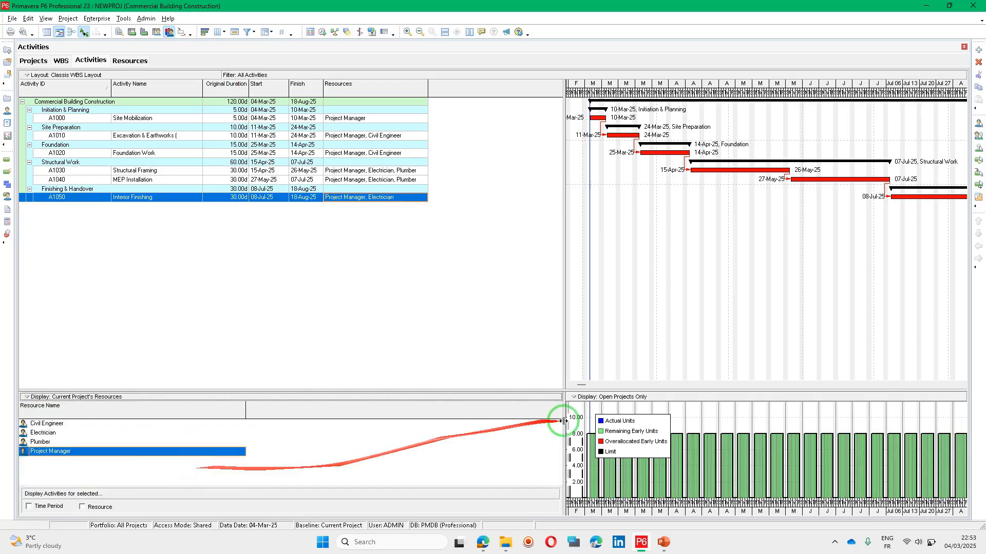
# View each resource's usage, select all four from Civil Engineer to Project Manager together, and compress the timescale to fit the whole project.
pyautogui.click(49, 424)
pyautogui.click(50, 434)
pyautogui.click(50, 443)
pyautogui.click(55, 452)
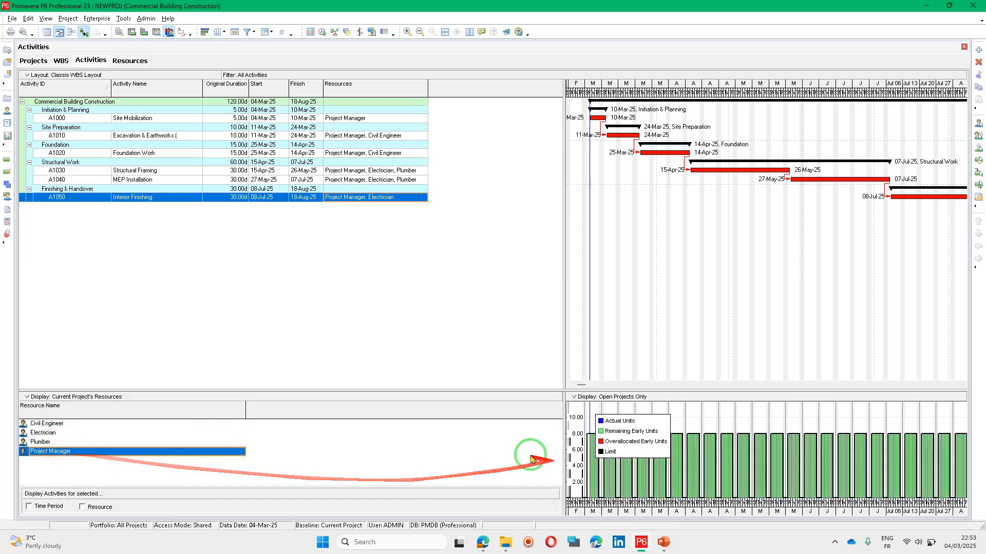
pyautogui.keyDown('shift'); pyautogui.click(65, 425); pyautogui.keyUp('shift')
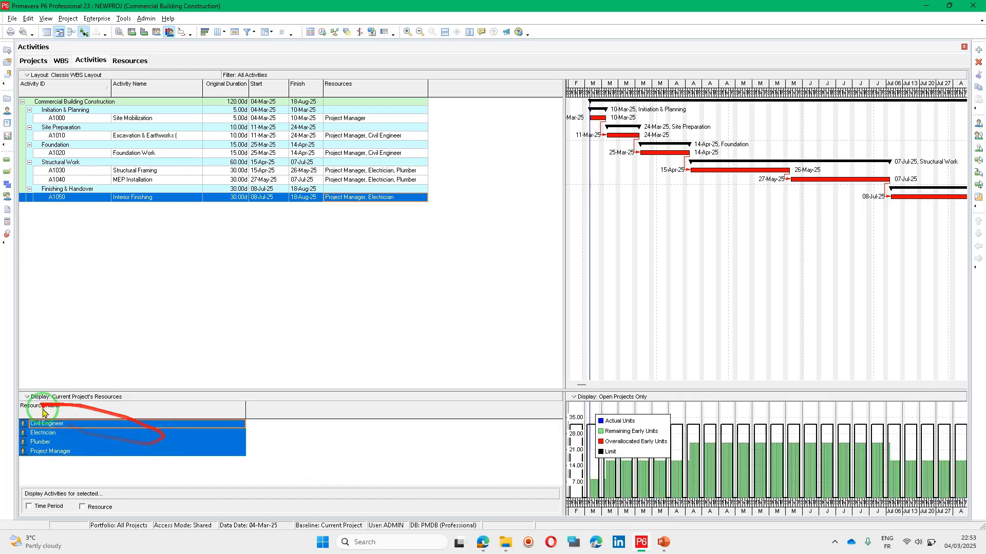
pyautogui.moveTo(812, 504); pyautogui.dragTo(577, 378)
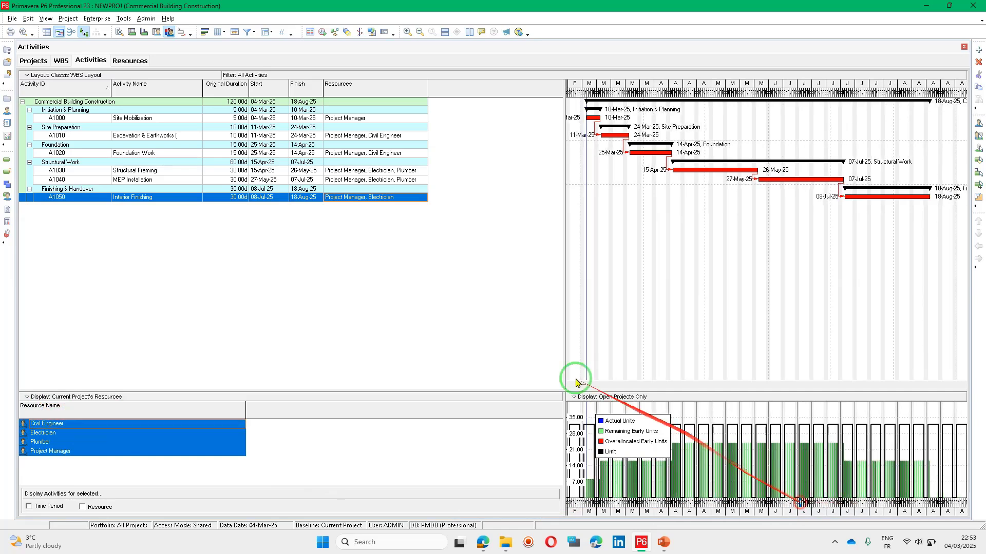
# Add the Budgeted Labor Units column after Resources in the activity table and widen it slightly.
pyautogui.rightClick(407, 90)
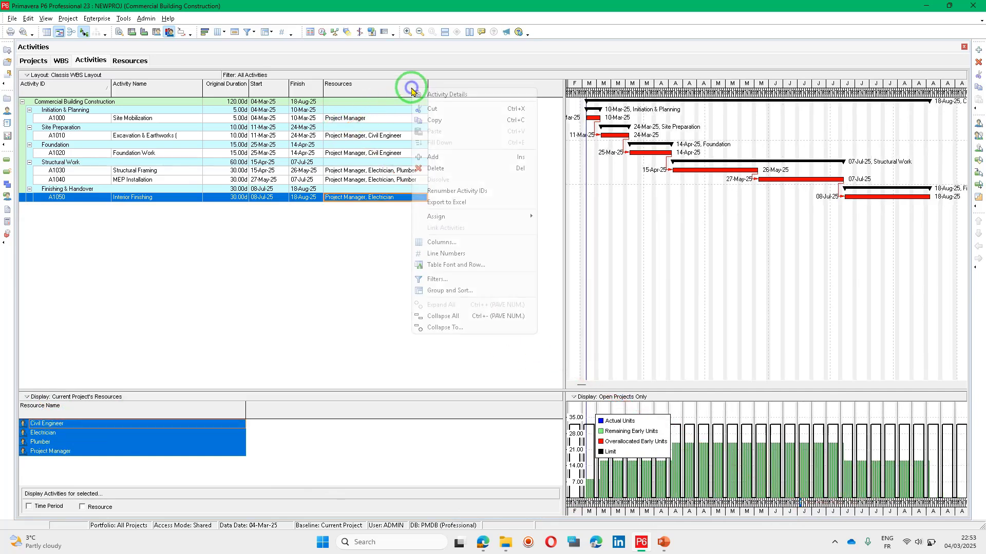
pyautogui.click(444, 239)
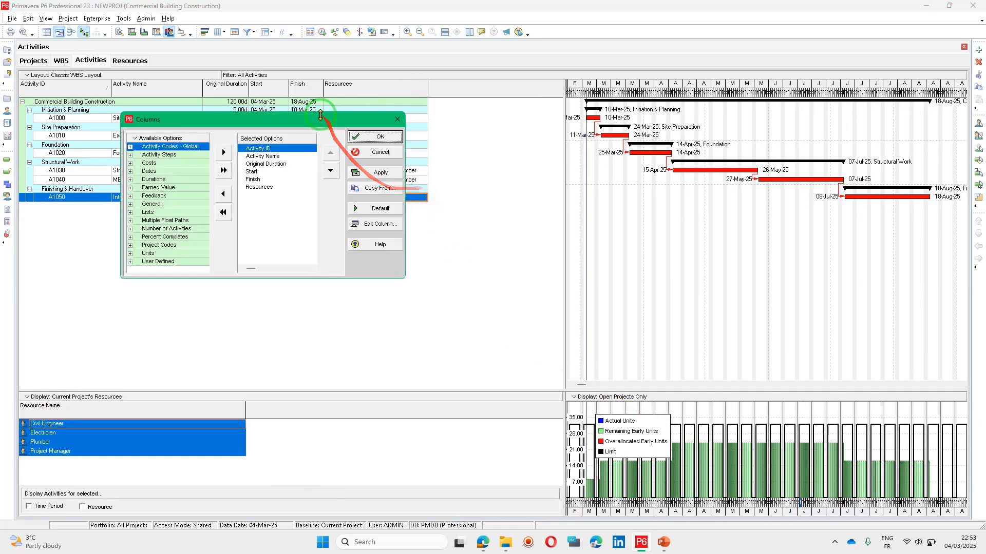
pyautogui.moveTo(328, 119); pyautogui.dragTo(425, 165)
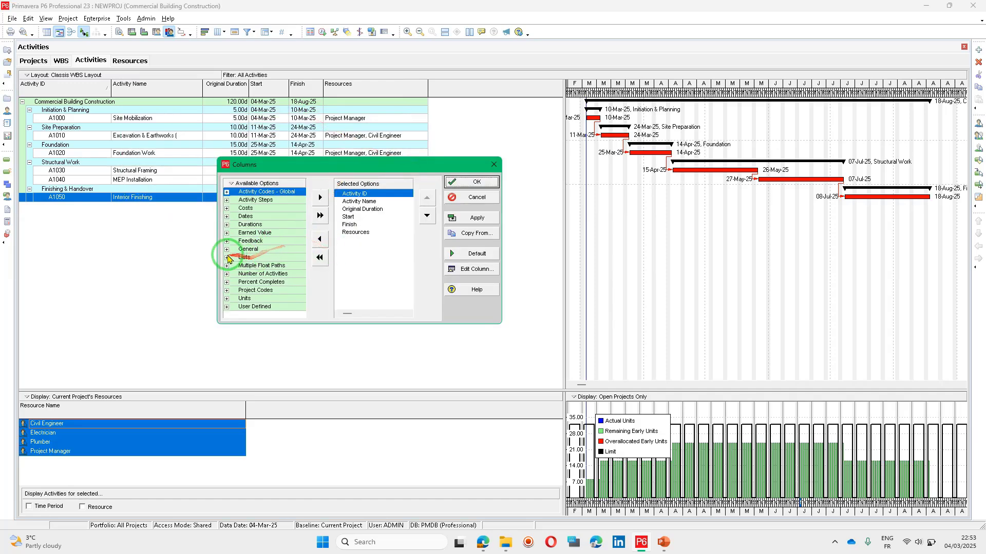
pyautogui.click(227, 298)
pyautogui.click(265, 262)
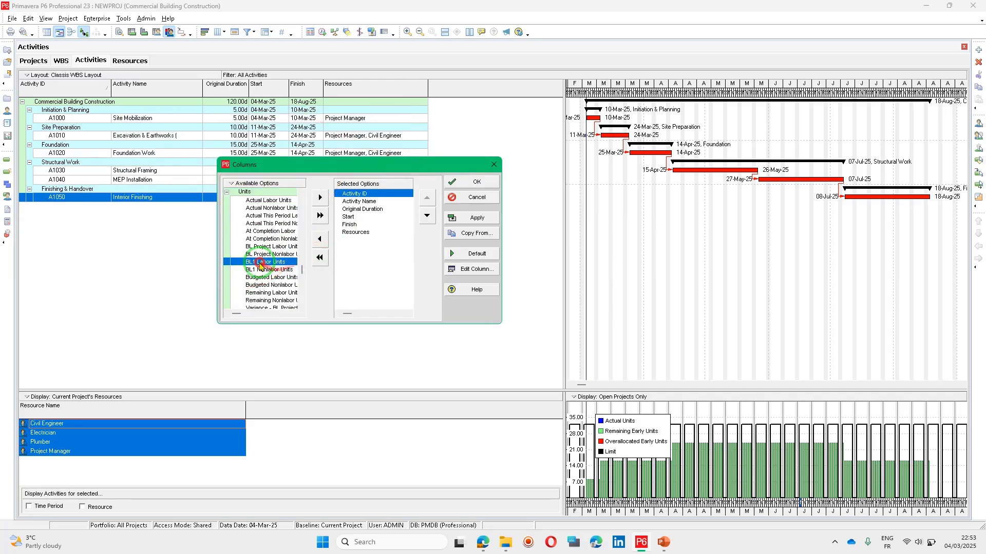
pyautogui.moveTo(303, 325); pyautogui.dragTo(303, 366)
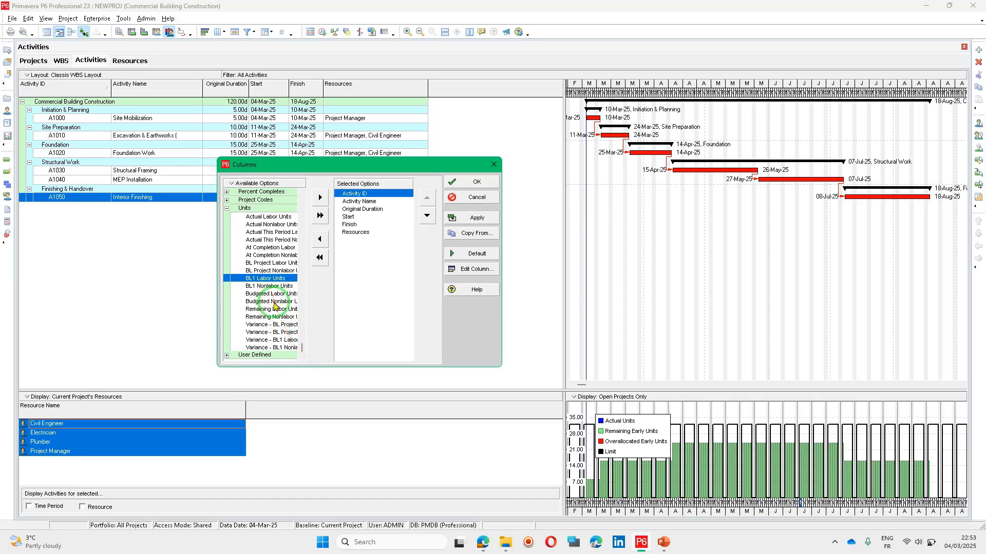
pyautogui.moveTo(273, 297); pyautogui.dragTo(386, 251)
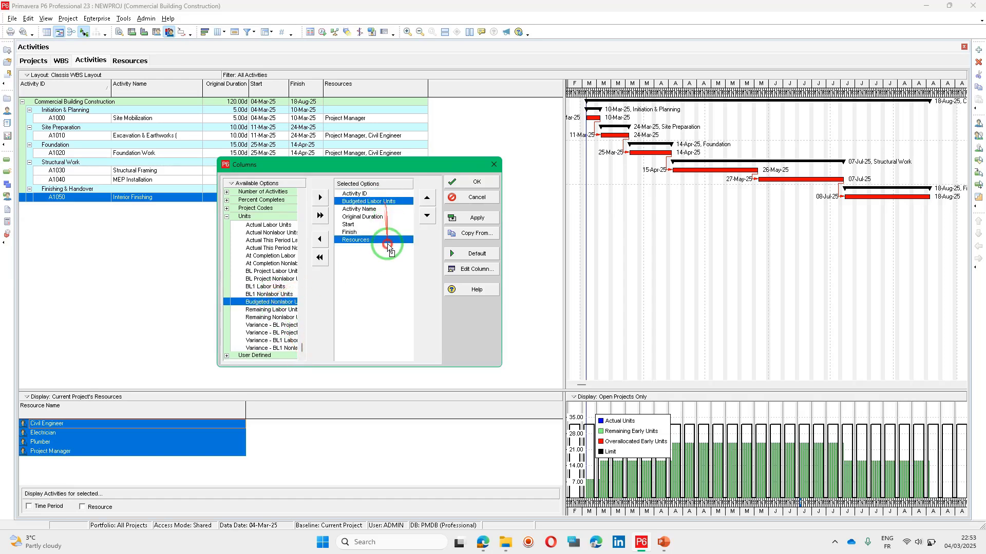
pyautogui.click(475, 218)
pyautogui.click(476, 182)
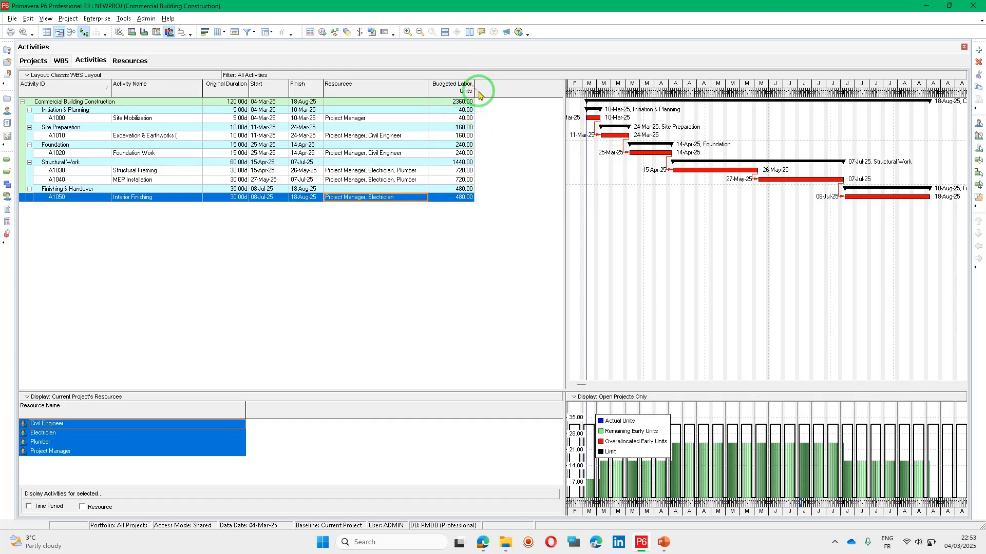
pyautogui.moveTo(475, 89); pyautogui.dragTo(479, 88)
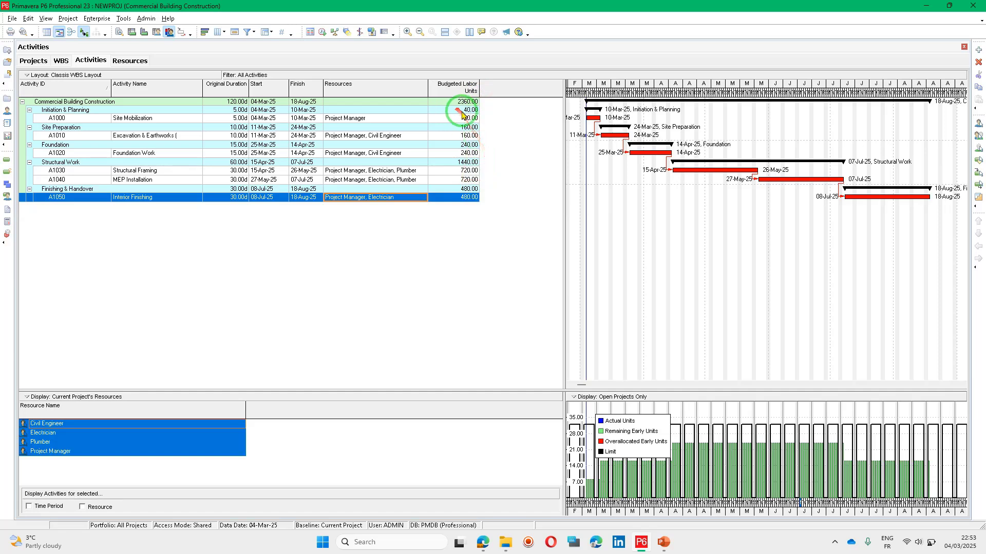
# Add the Budgeted Total Cost column from the Costs group after Budgeted Labor Units in the activity table.
pyautogui.rightClick(464, 112)
pyautogui.click(492, 266)
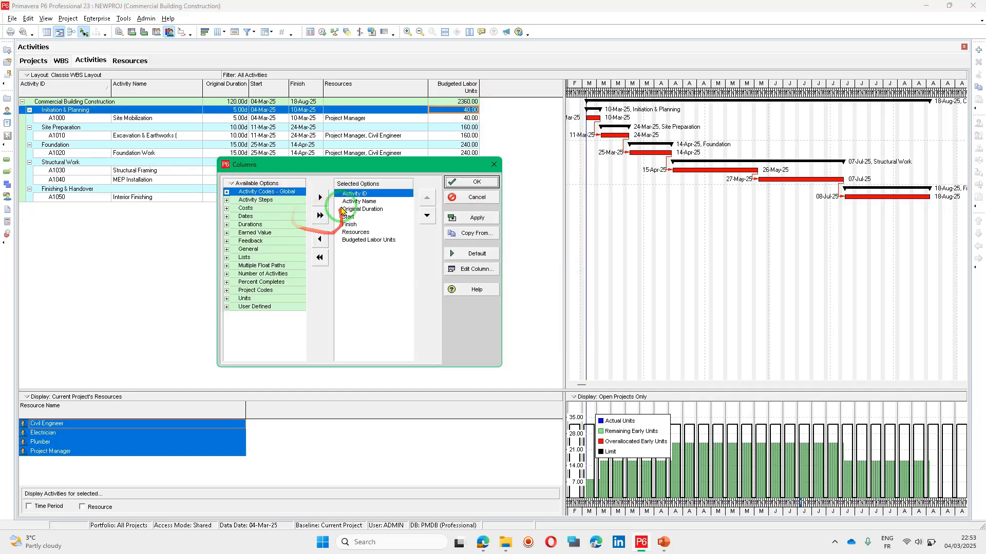
pyautogui.click(227, 208)
pyautogui.click(288, 277)
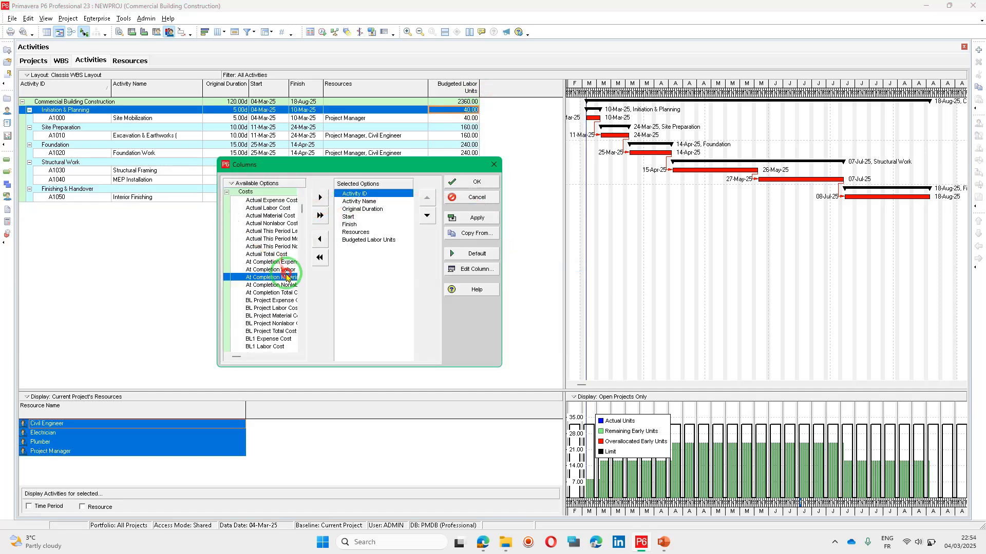
pyautogui.scroll(-3, 270, 300)
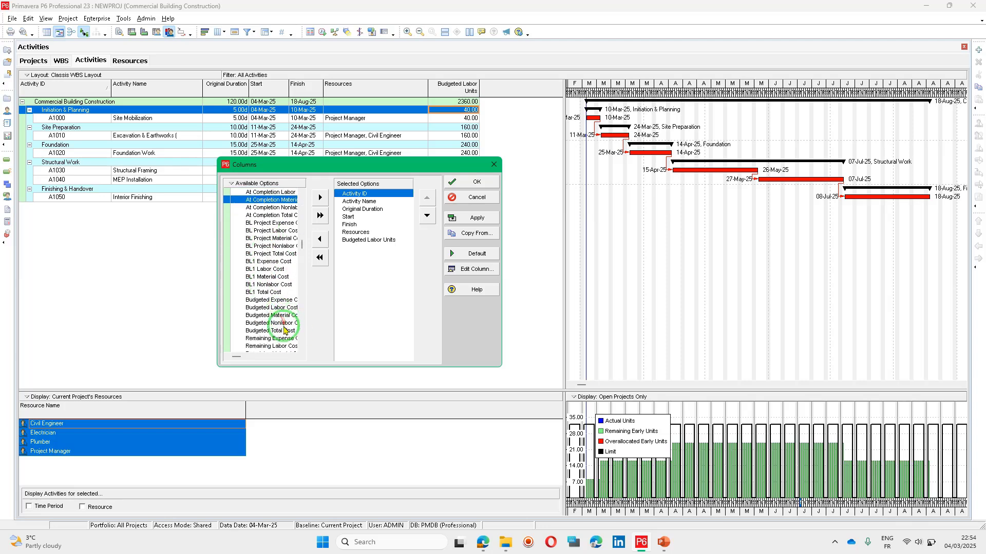
pyautogui.moveTo(291, 332); pyautogui.dragTo(367, 202)
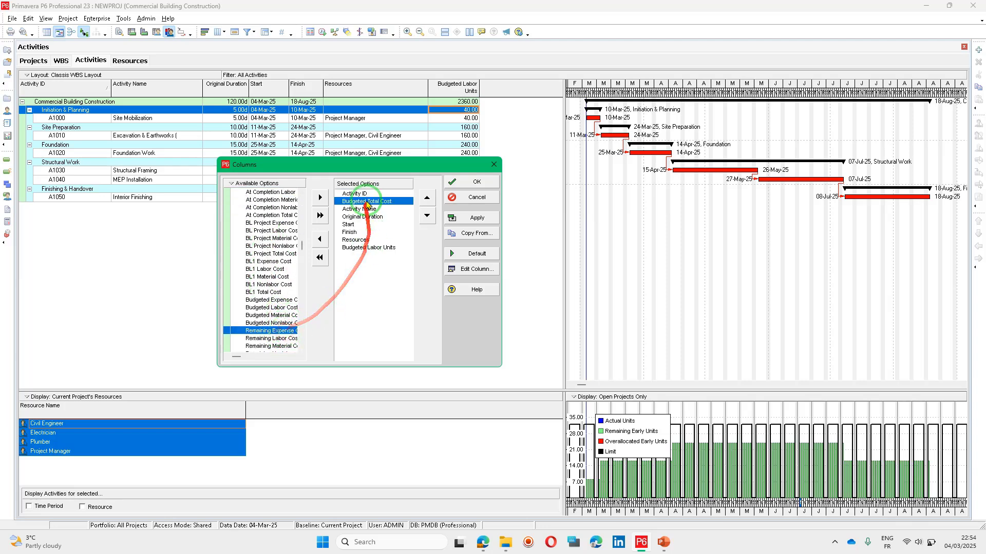
pyautogui.moveTo(368, 253); pyautogui.dragTo(372, 255)
pyautogui.click(482, 183)
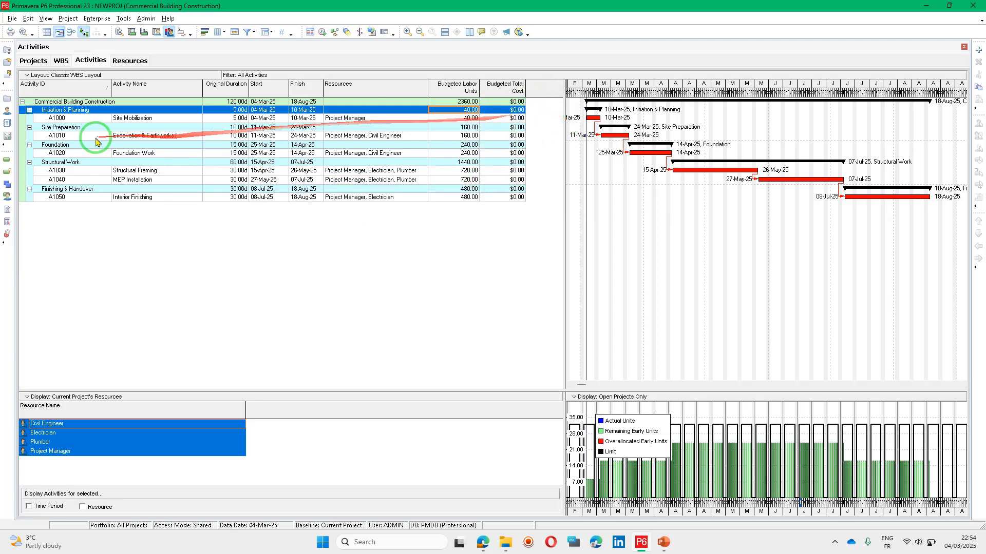
# Enter a standard rate for the Civil Engineer resource and set the Electrician's standard rate to $80.00/h.
pyautogui.click(8, 197)
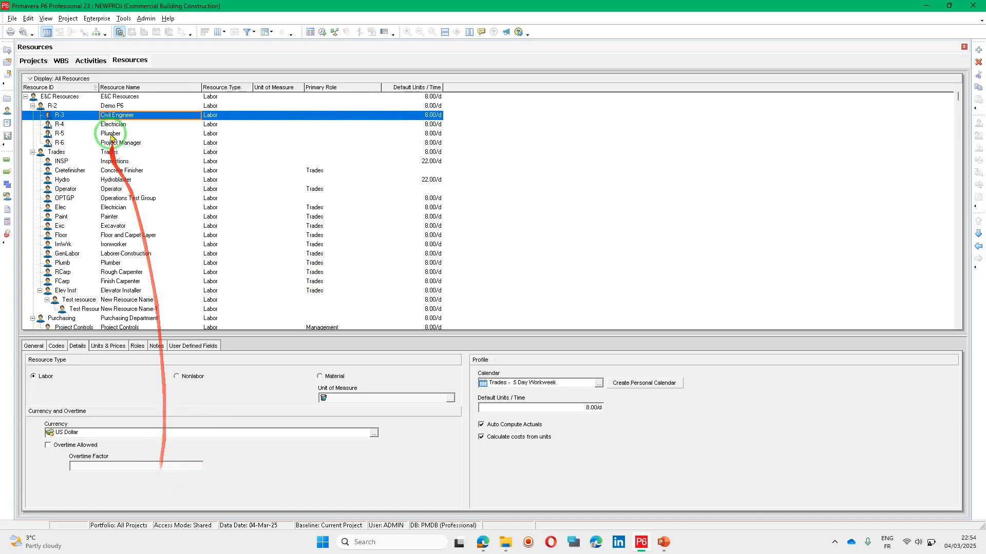
pyautogui.click(541, 411)
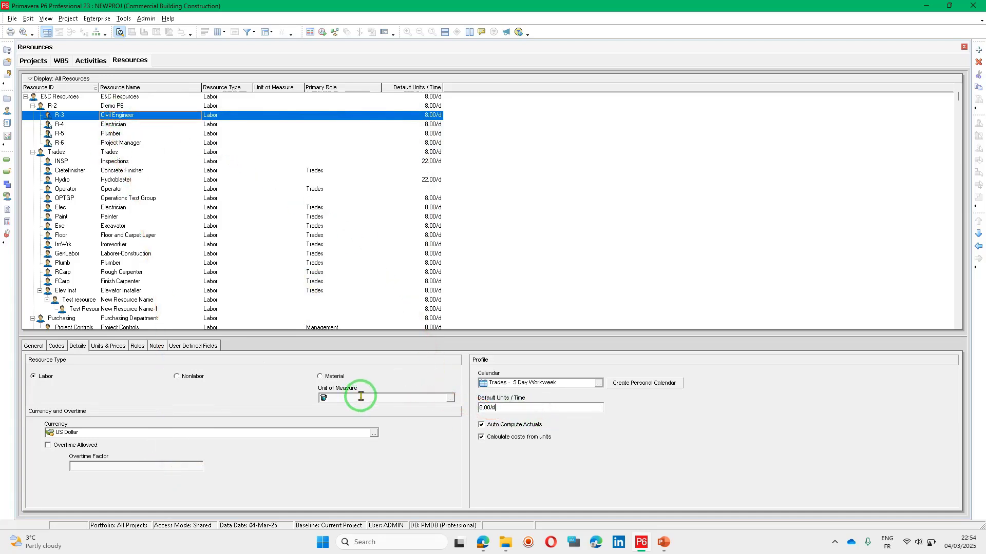
pyautogui.click(107, 347)
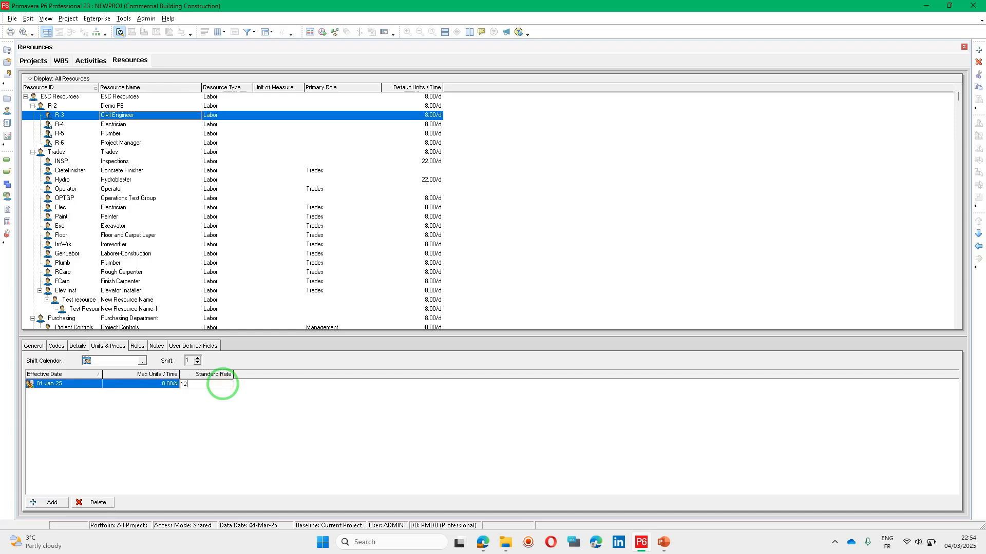
pyautogui.click(117, 125)
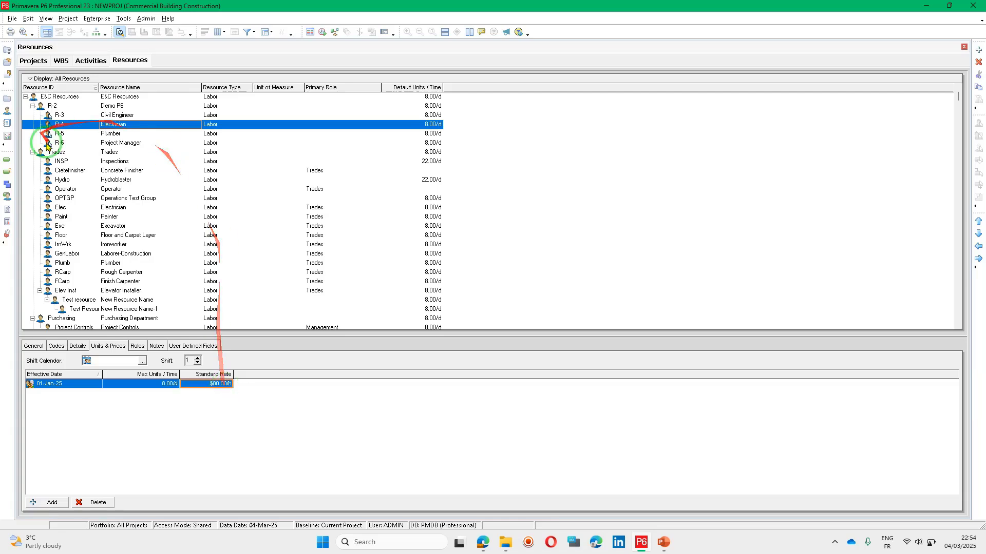
# Return to the activities and recalculate assignment costs with the new resource prices, synchronizing the overtime factor.
pyautogui.click(6, 162)
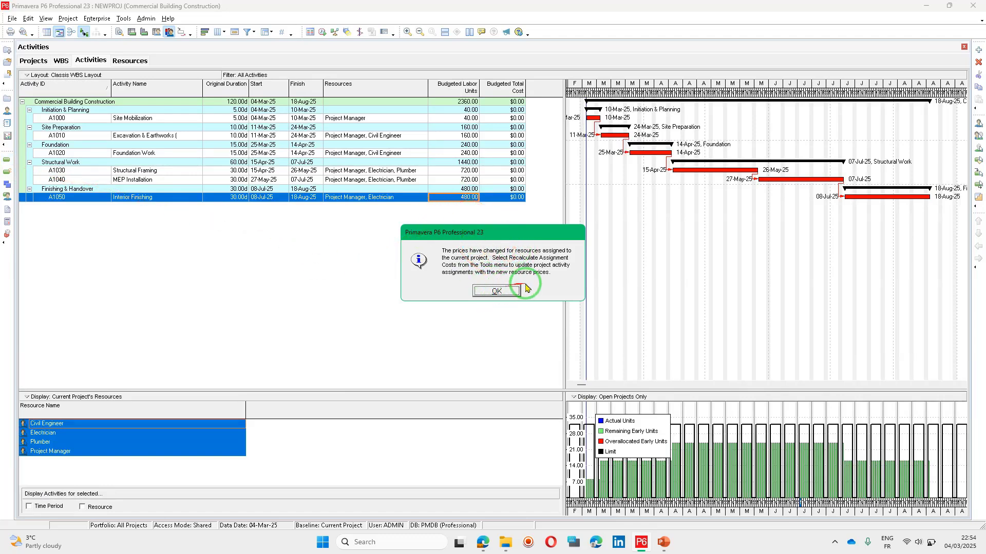
pyautogui.click(496, 291)
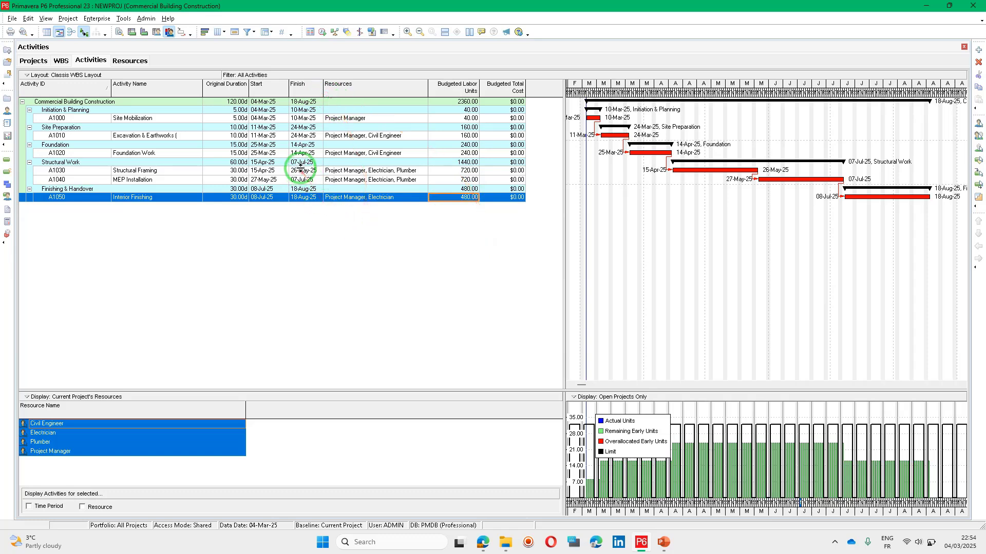
pyautogui.click(123, 19)
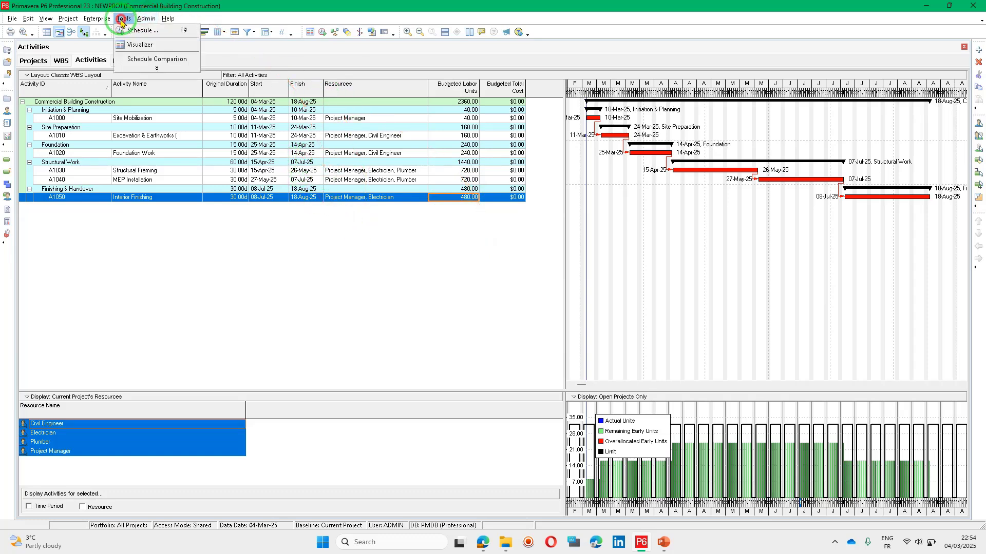
pyautogui.click(155, 68)
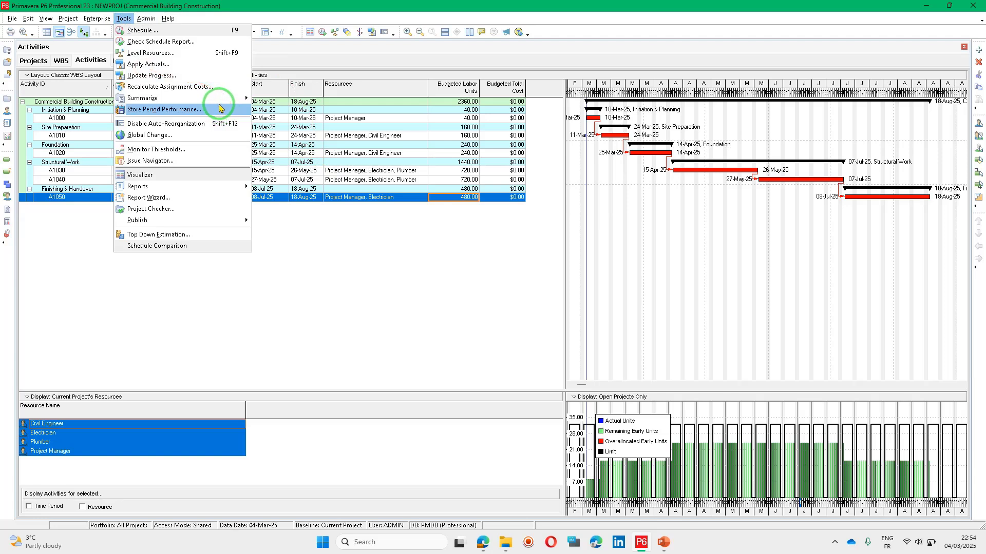
pyautogui.click(198, 87)
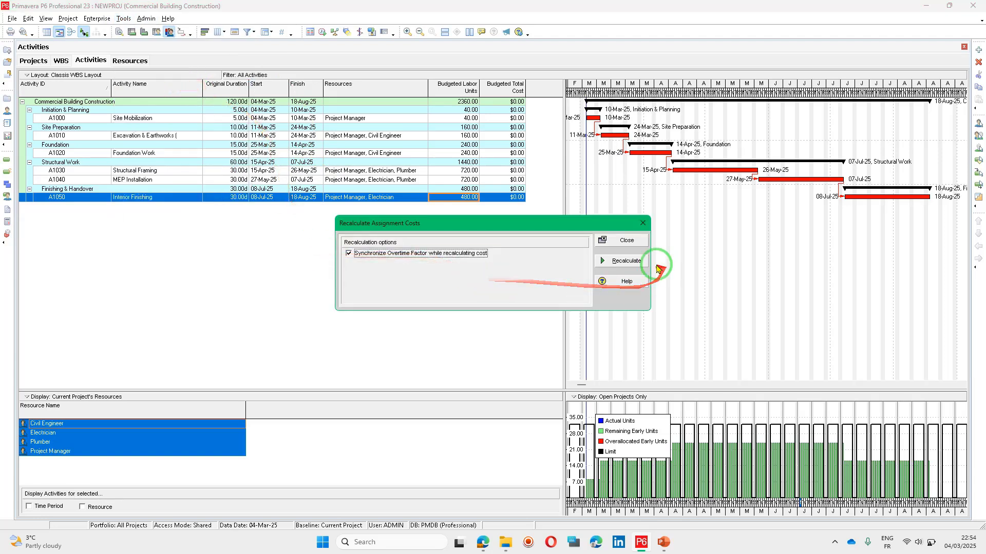
pyautogui.click(627, 262)
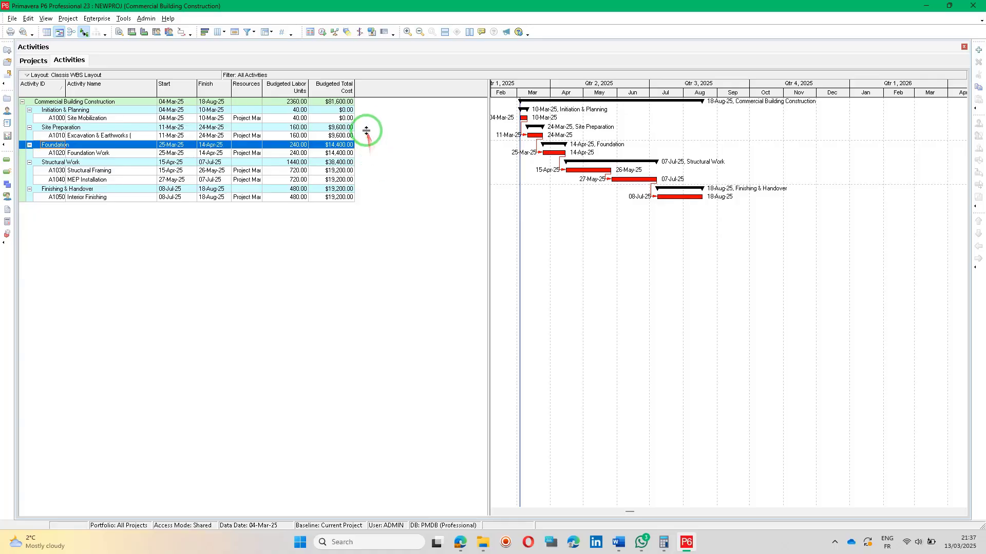
# Display the activity usage profile below the Gantt chart and shift the timescale to bring the whole project into view.
pyautogui.click(352, 101)
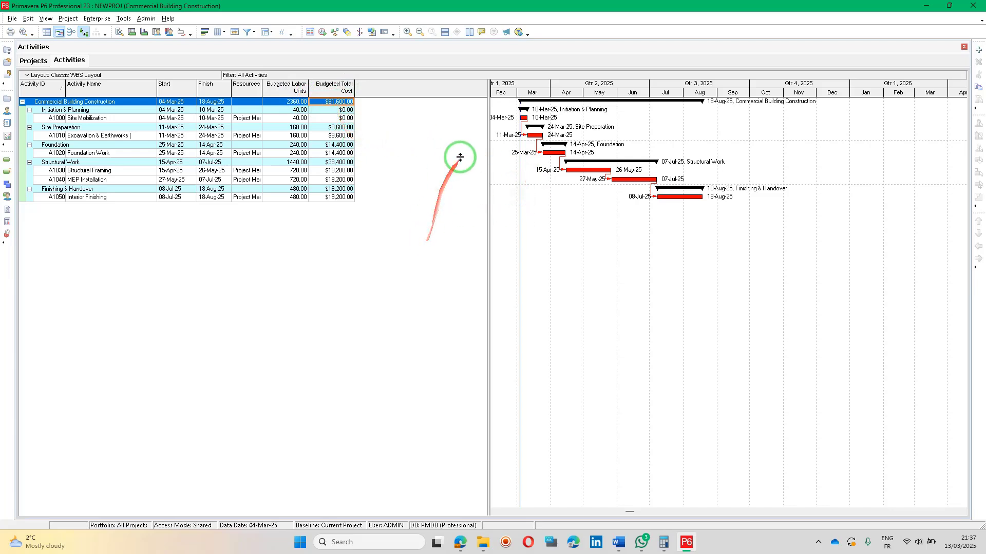
pyautogui.click(145, 33)
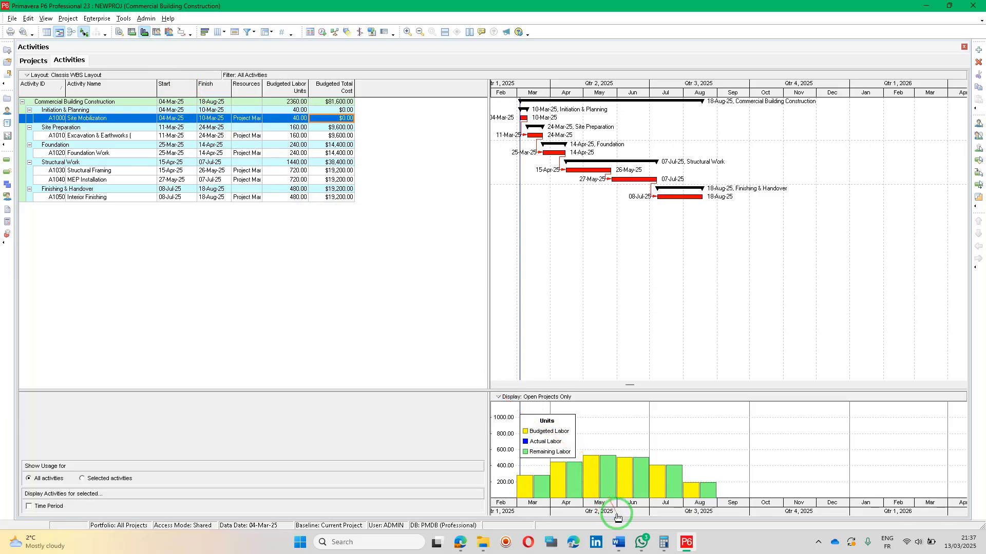
pyautogui.click(668, 517)
pyautogui.moveTo(669, 516); pyautogui.dragTo(718, 514)
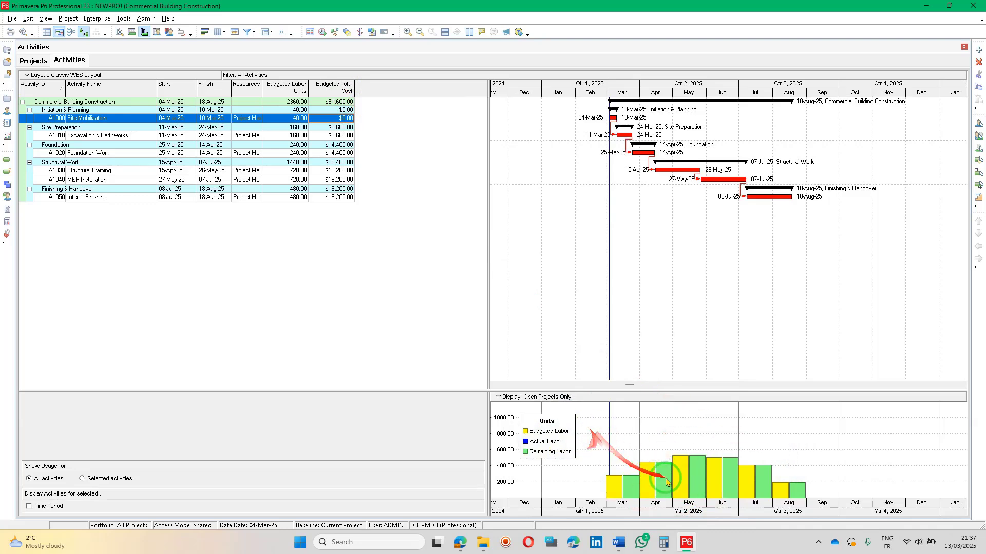
# Add cumulative curves for Budgeted and Actual labor units to the activity usage profile.
pyautogui.rightClick(698, 418)
pyautogui.click(734, 434)
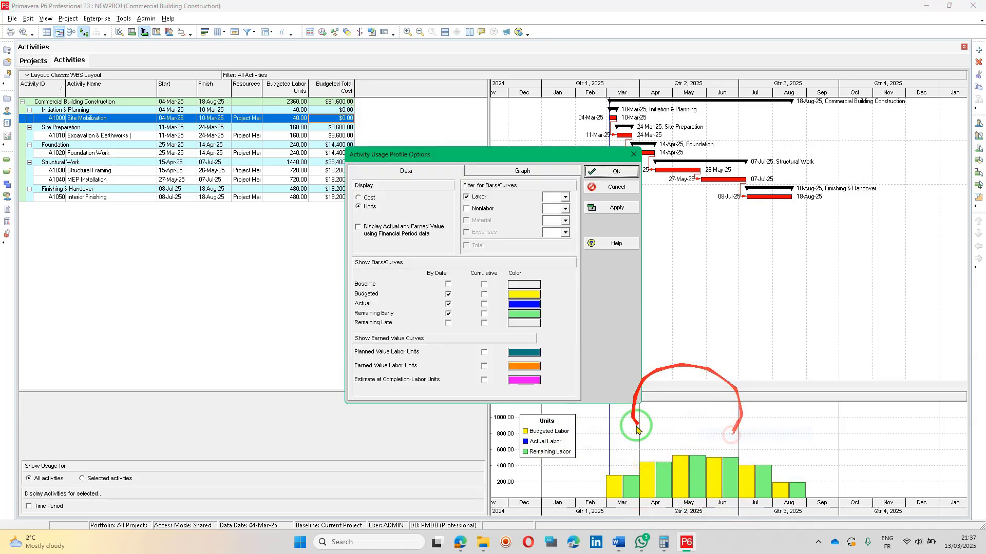
pyautogui.click(486, 304)
pyautogui.click(598, 208)
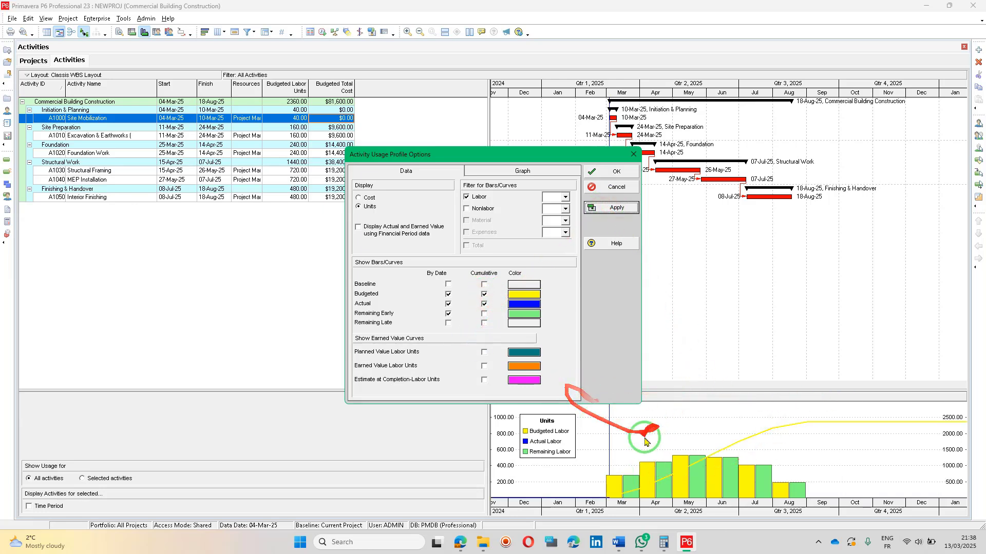
pyautogui.click(615, 171)
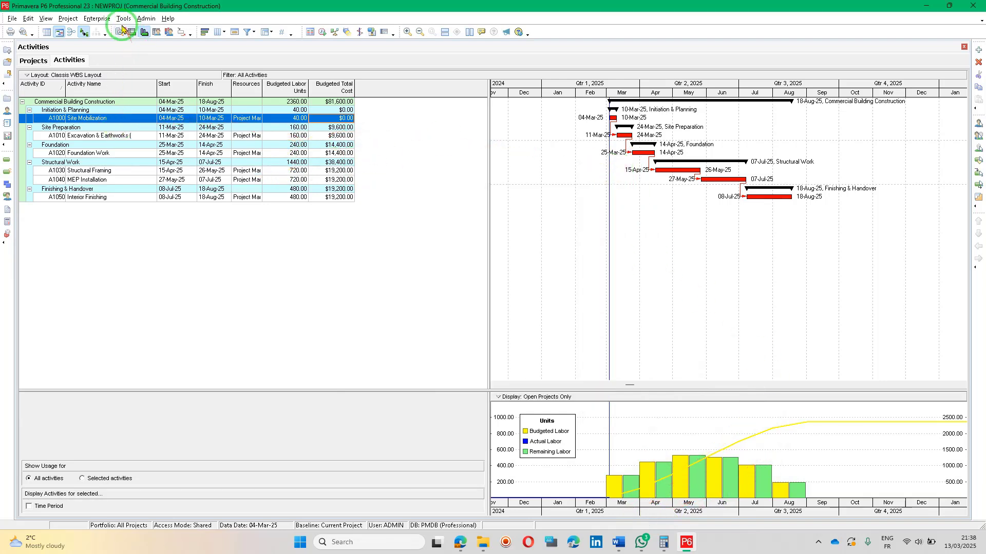
pyautogui.click(68, 18)
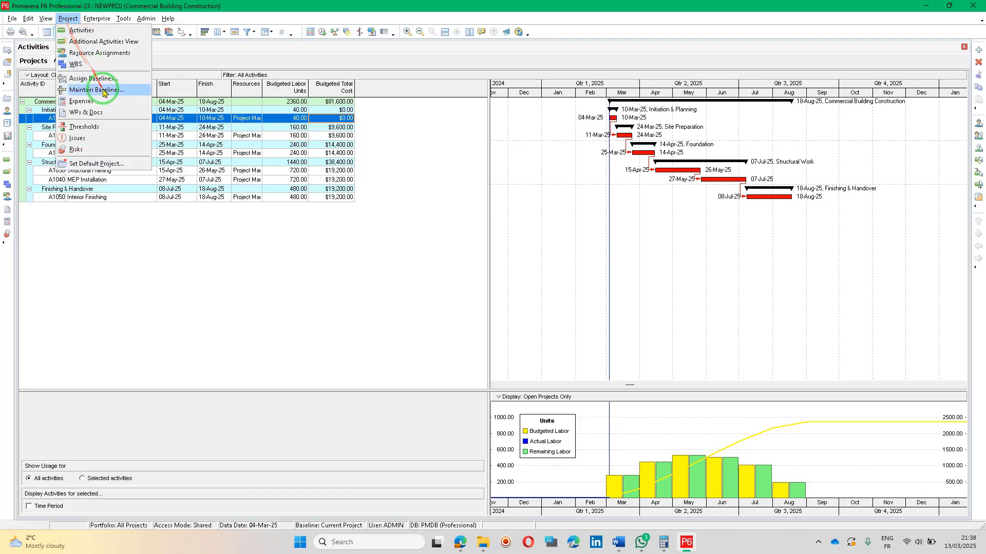
pyautogui.click(94, 79)
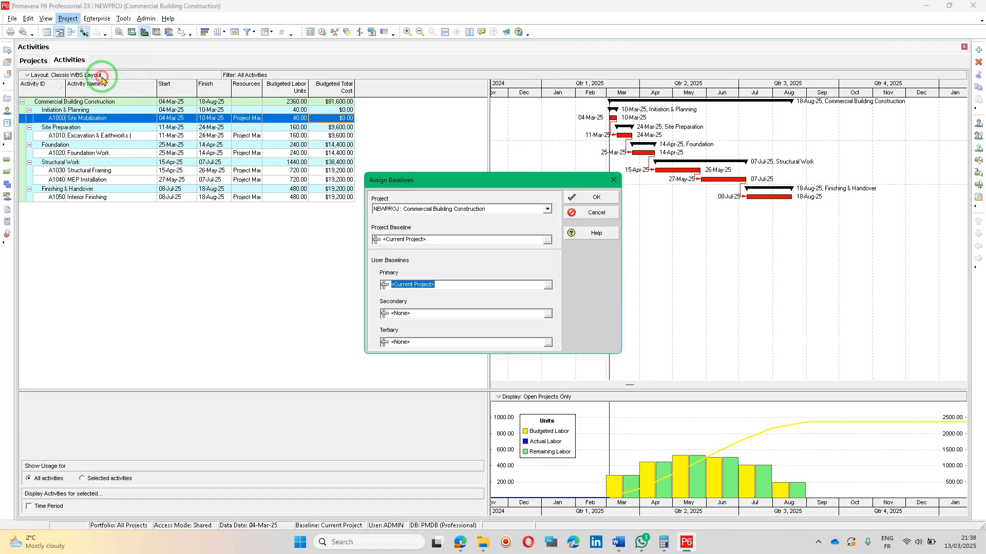
pyautogui.click(595, 198)
# Save a copy of the current Commercial Building Construction project as a new baseline.
pyautogui.click(67, 18)
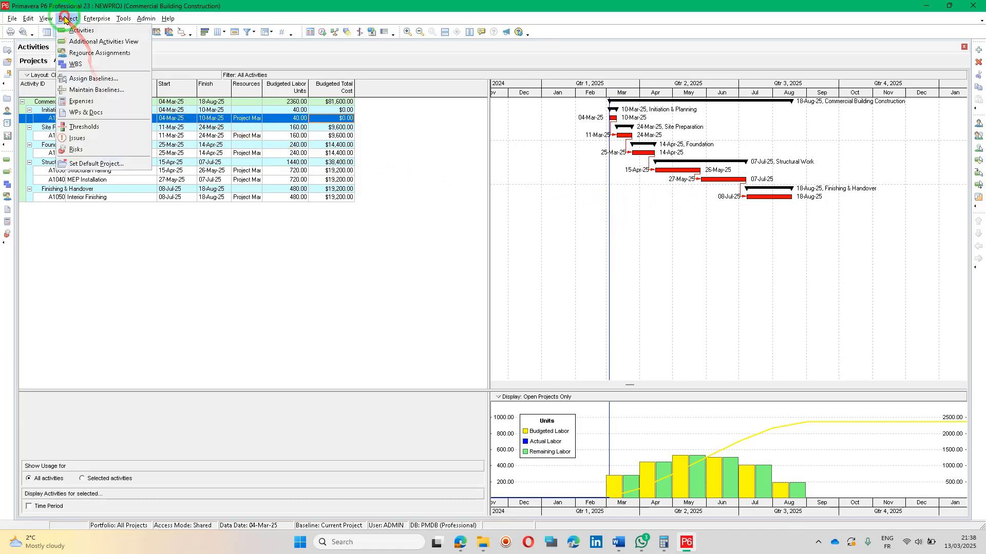
pyautogui.click(90, 90)
pyautogui.click(648, 216)
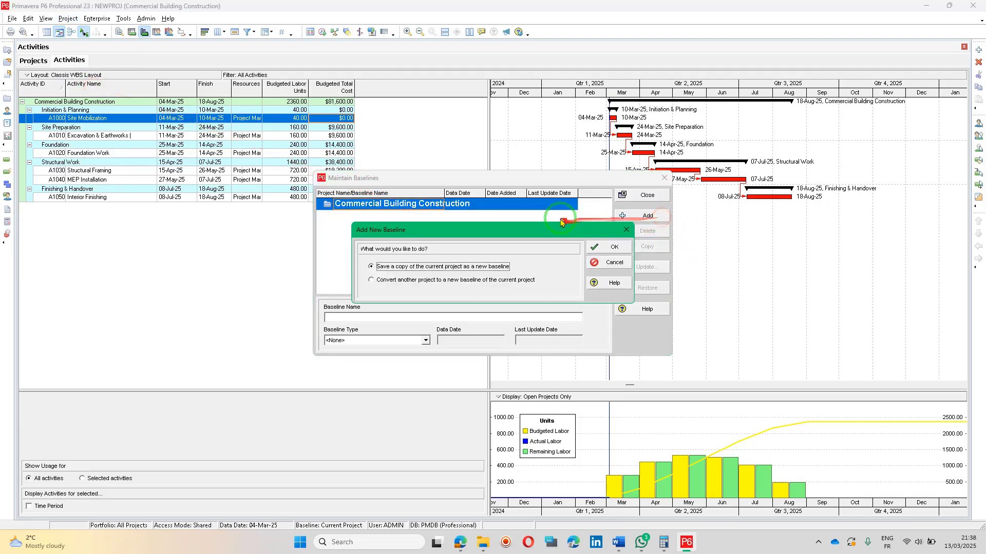
pyautogui.click(611, 247)
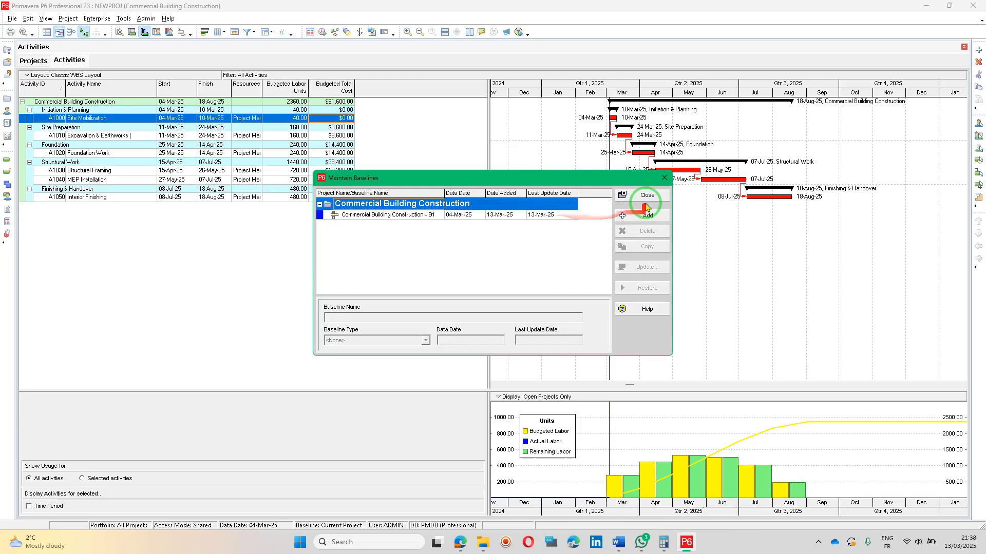
pyautogui.click(451, 215)
pyautogui.click(647, 195)
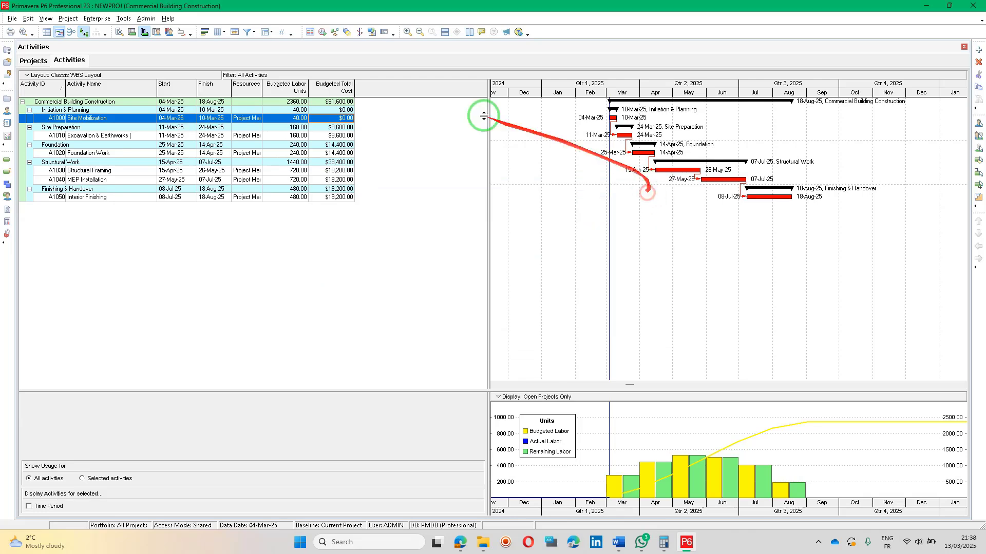
# Assign Commercial Building Construction - B1 as both the project baseline and the primary user baseline.
pyautogui.click(67, 19)
pyautogui.click(98, 80)
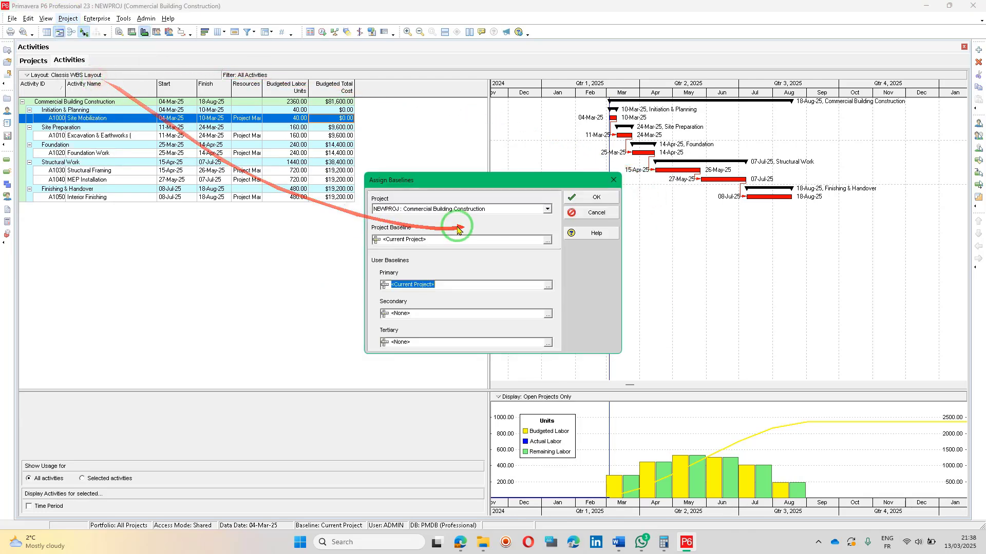
pyautogui.click(549, 240)
pyautogui.click(557, 231)
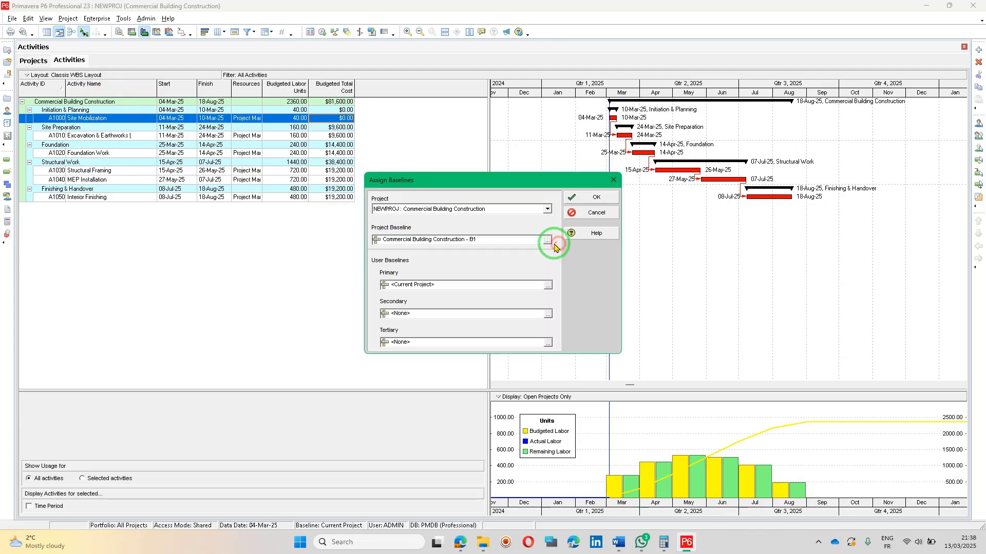
pyautogui.click(548, 286)
pyautogui.click(550, 246)
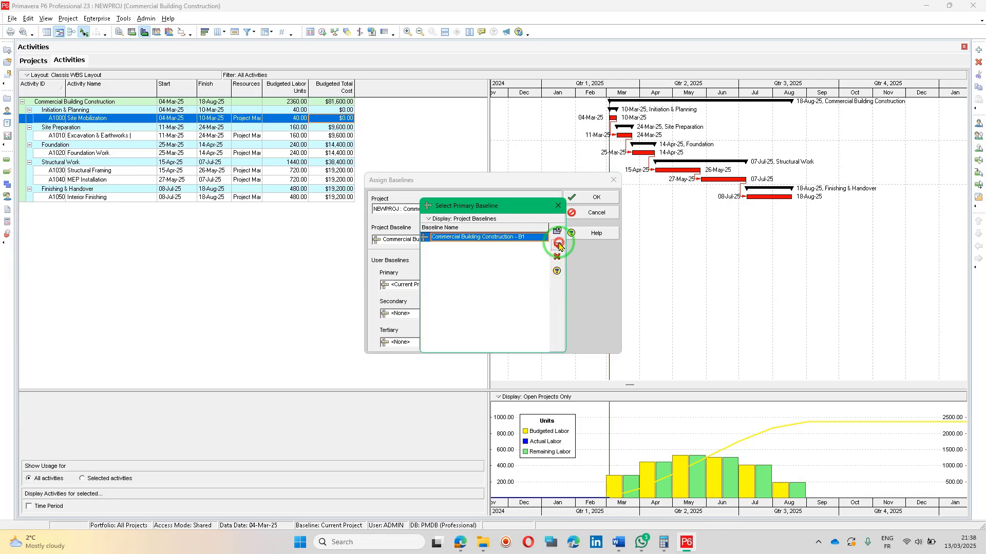
pyautogui.click(593, 198)
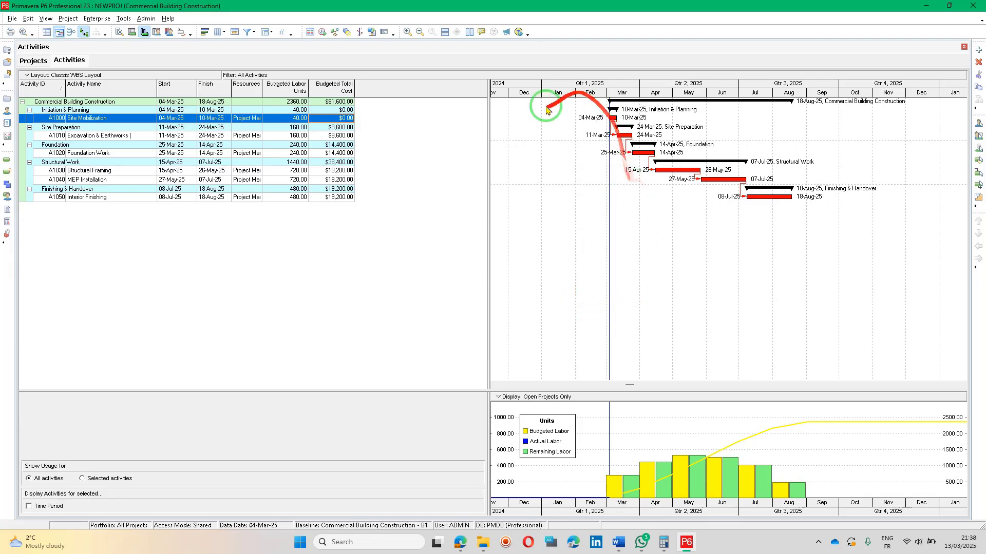
# Enlarge the Gantt chart area and turn on the display of the Primary Baseline bars.
pyautogui.moveTo(489, 103); pyautogui.dragTo(384, 103)
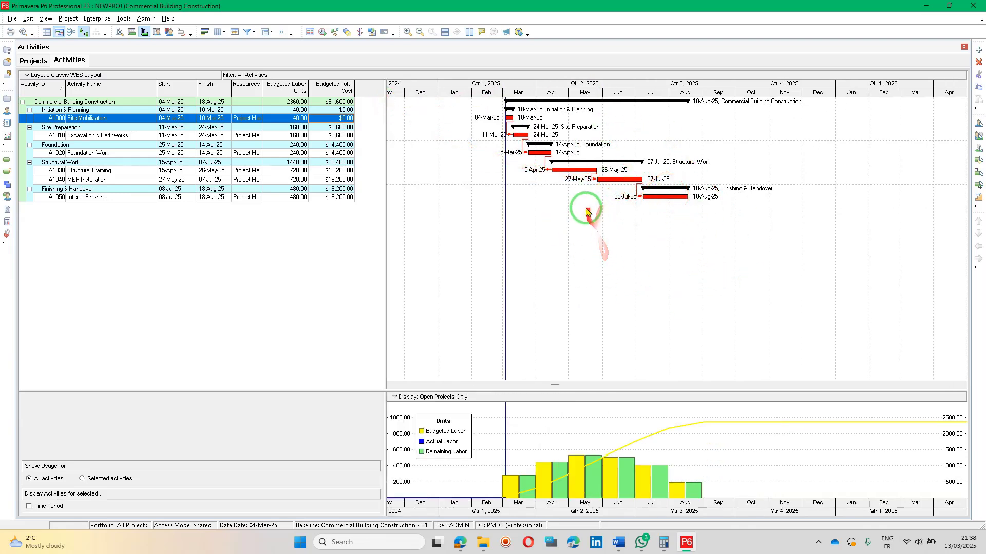
pyautogui.rightClick(588, 209)
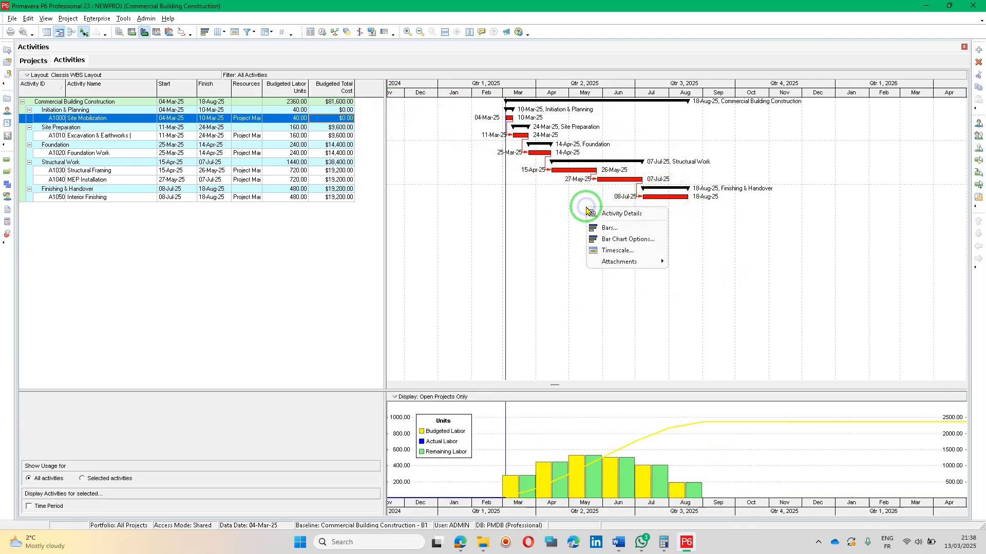
pyautogui.click(621, 231)
pyautogui.click(309, 218)
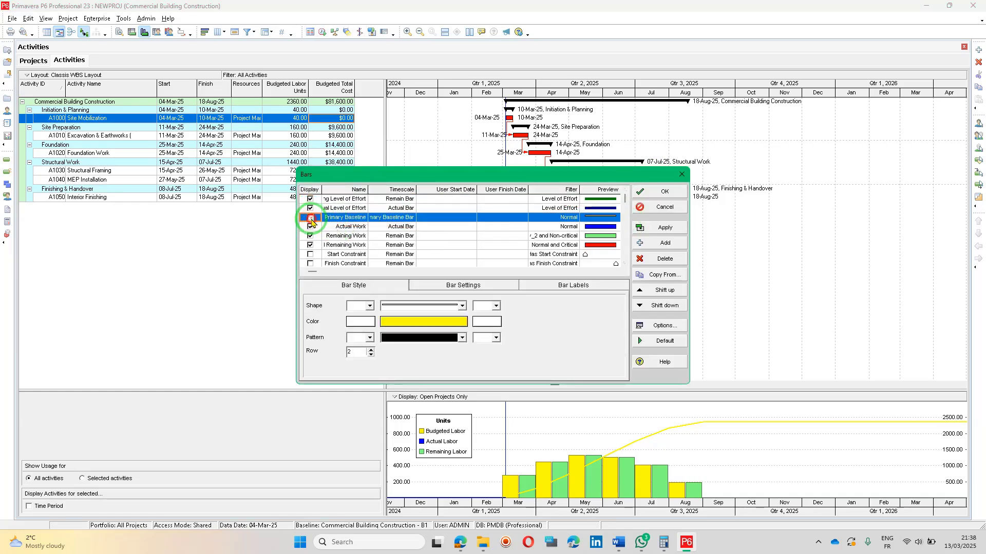
pyautogui.click(657, 228)
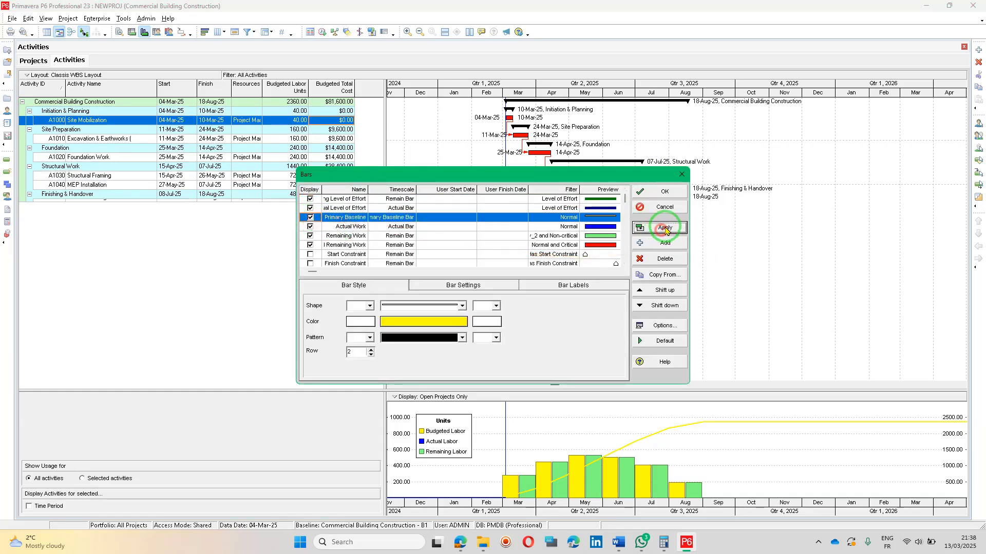
pyautogui.click(645, 189)
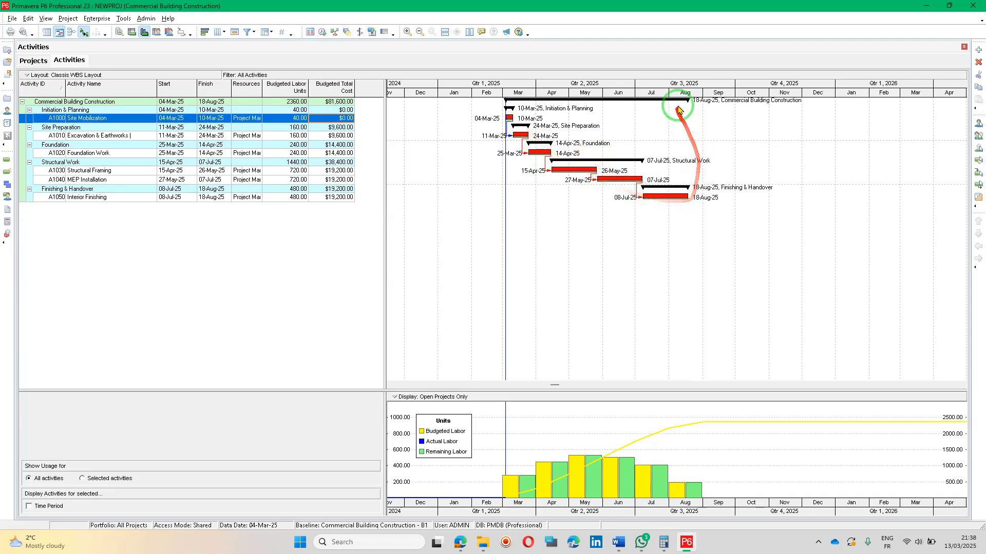
# Widen the activity table and add the Original Duration column between Activity Name and Start.
pyautogui.moveTo(682, 95)
pyautogui.mouseDown()
pyautogui.moveTo(711, 96)
pyautogui.moveTo(700, 96)
pyautogui.mouseUp()
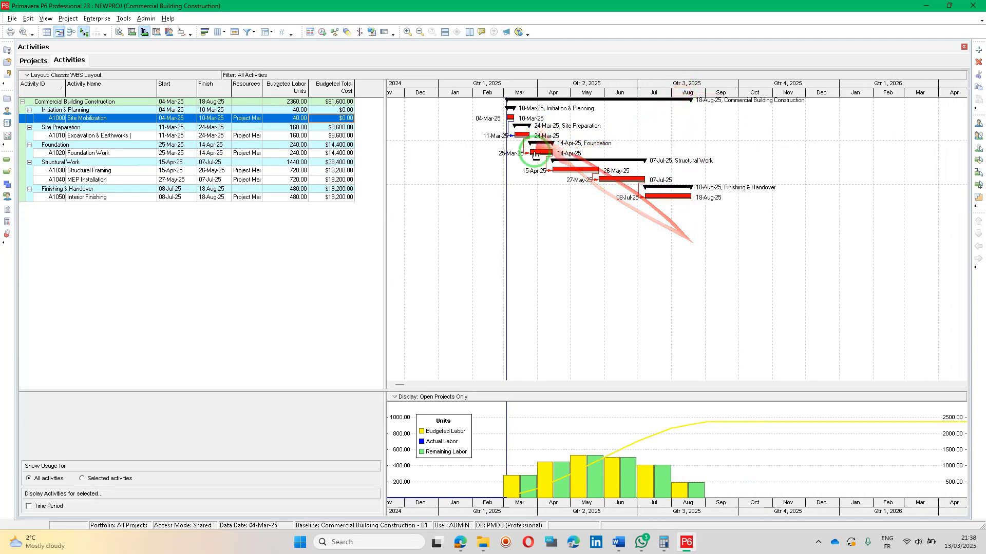
pyautogui.moveTo(385, 132); pyautogui.dragTo(409, 130)
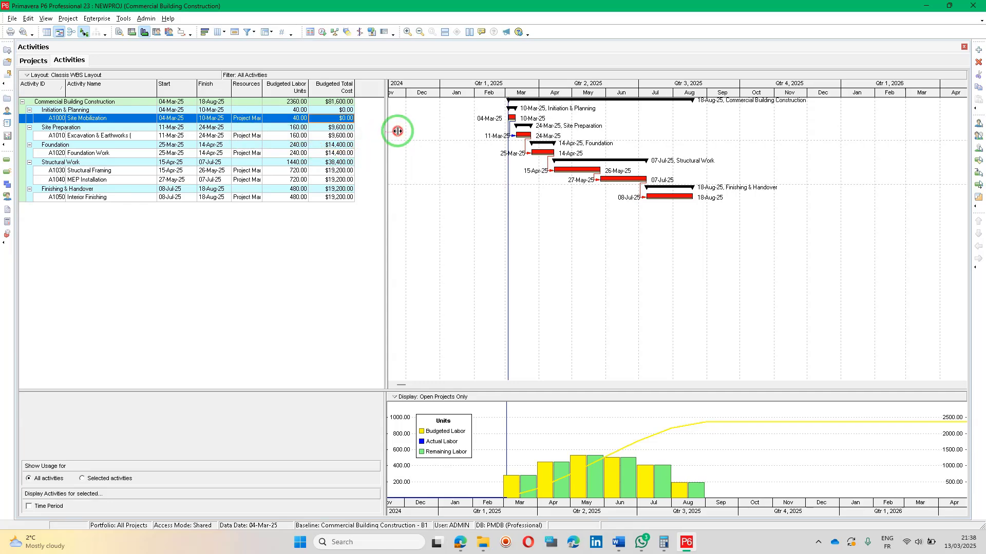
pyautogui.rightClick(175, 85)
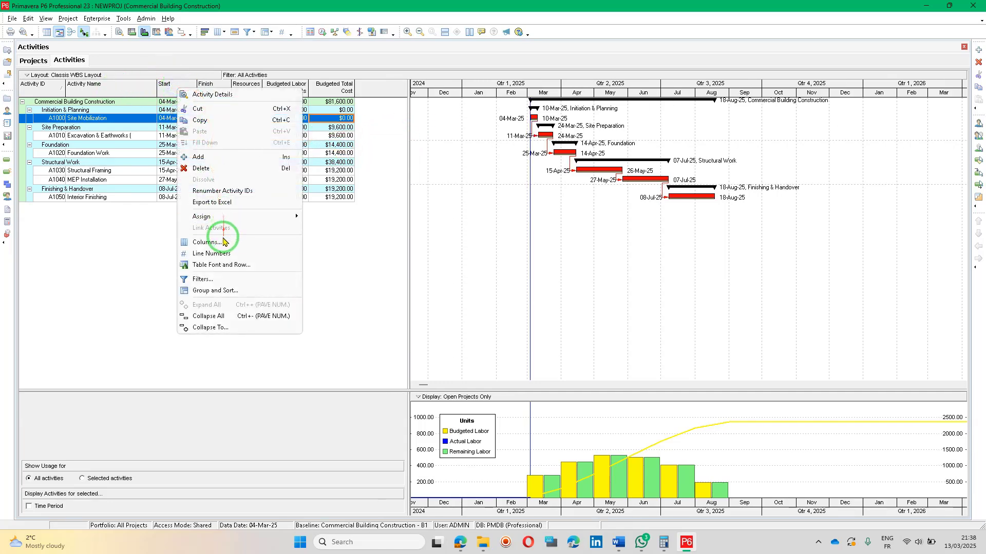
pyautogui.click(242, 241)
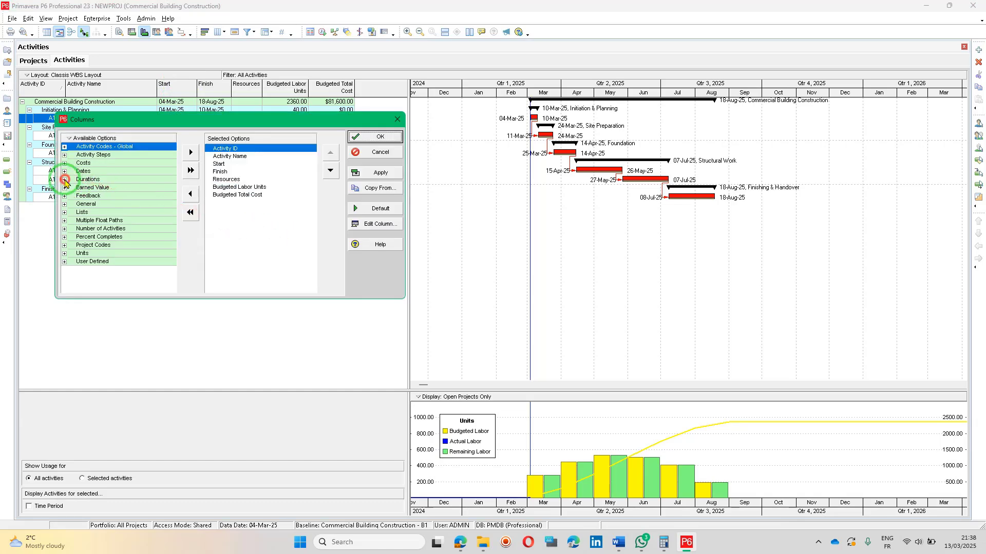
pyautogui.click(64, 180)
pyautogui.click(128, 218)
pyautogui.moveTo(122, 259); pyautogui.dragTo(231, 159)
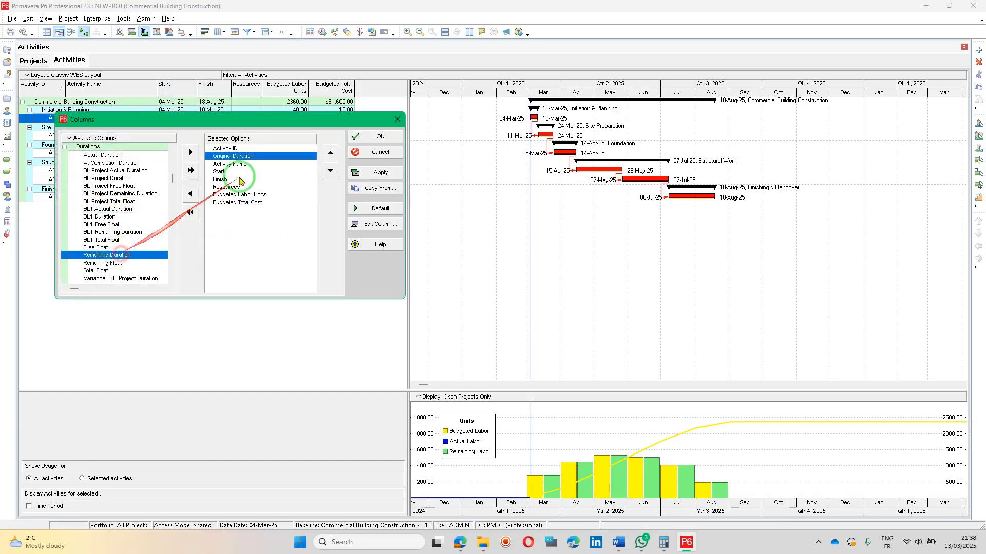
pyautogui.click(331, 171)
pyautogui.click(371, 137)
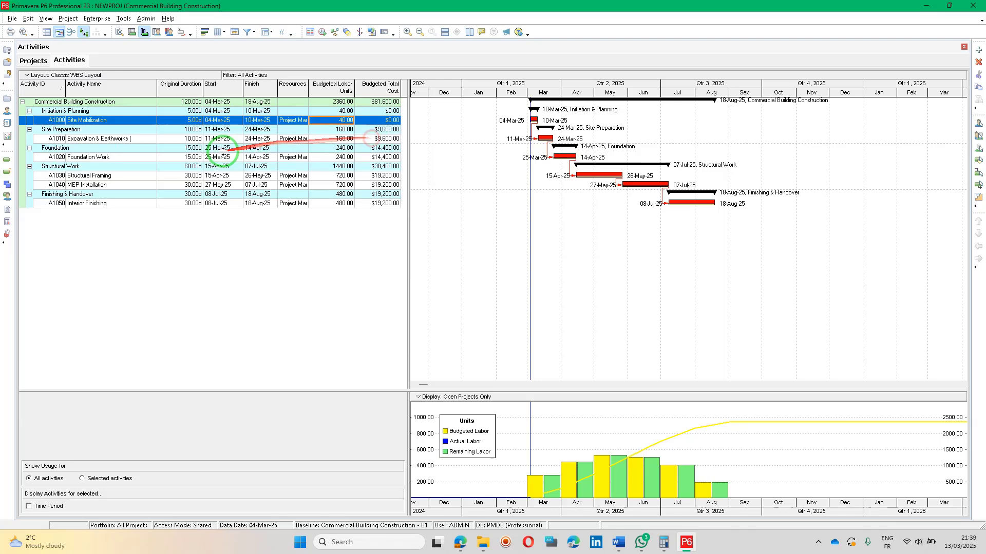
# Set the original duration of activity A1010 Excavation & Earthworks to 20 days.
pyautogui.click(193, 142)
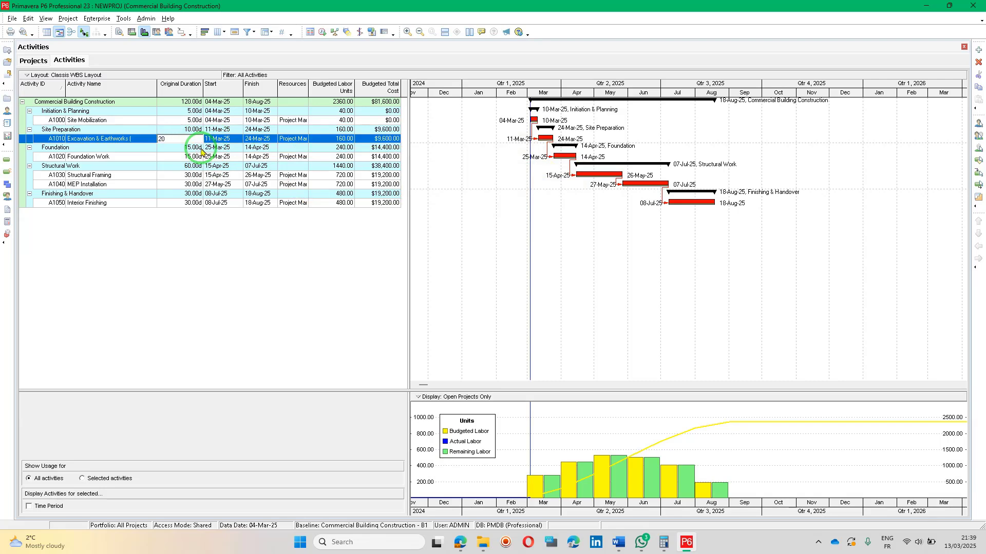
pyautogui.write('20')
pyautogui.press('Return')
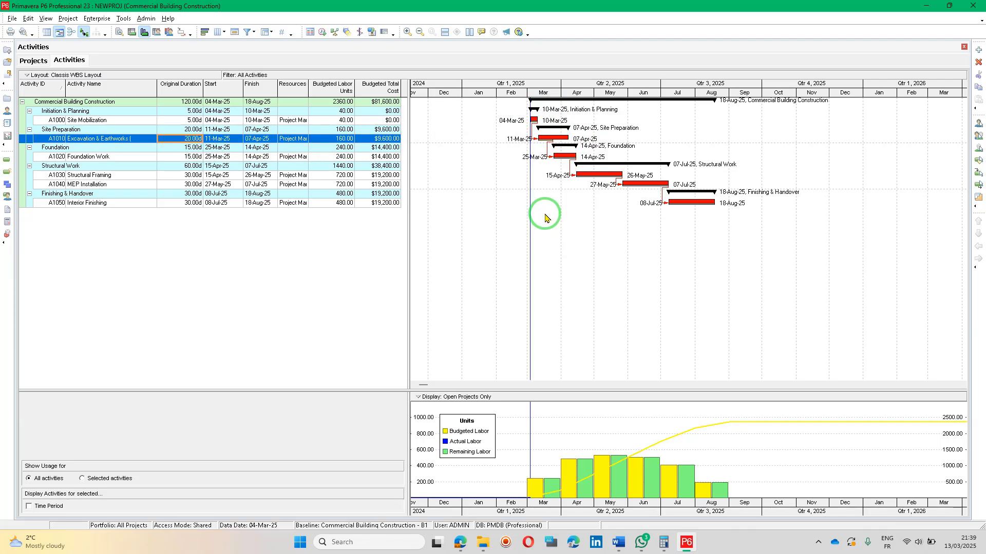
# Reschedule the project using its own data date.
pyautogui.click(96, 18)
pyautogui.click(129, 22)
pyautogui.click(129, 21)
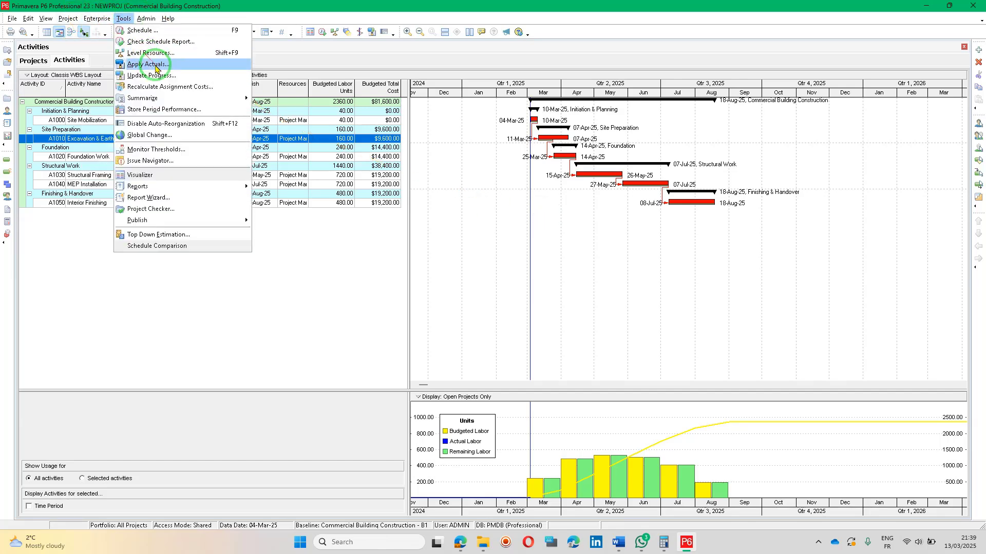
pyautogui.click(142, 32)
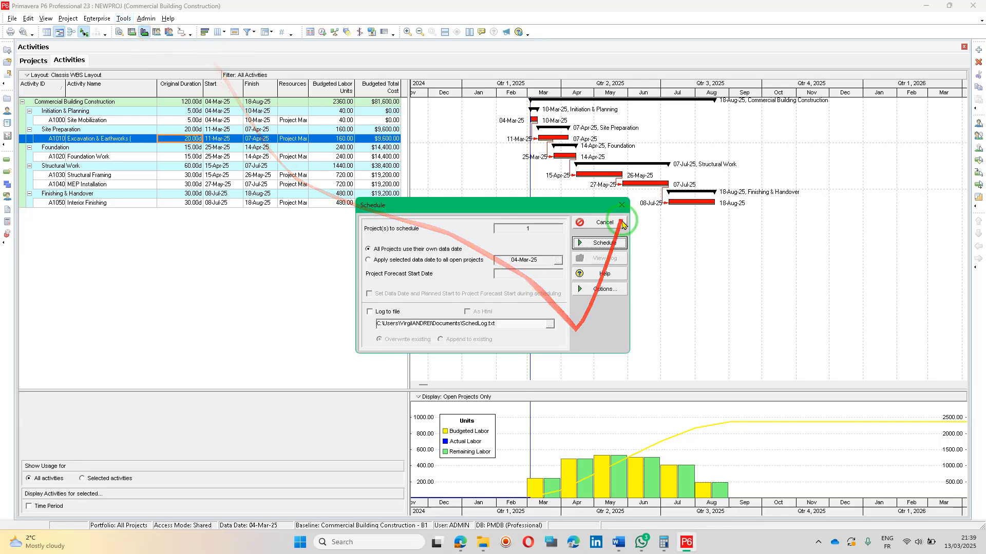
pyautogui.click(611, 247)
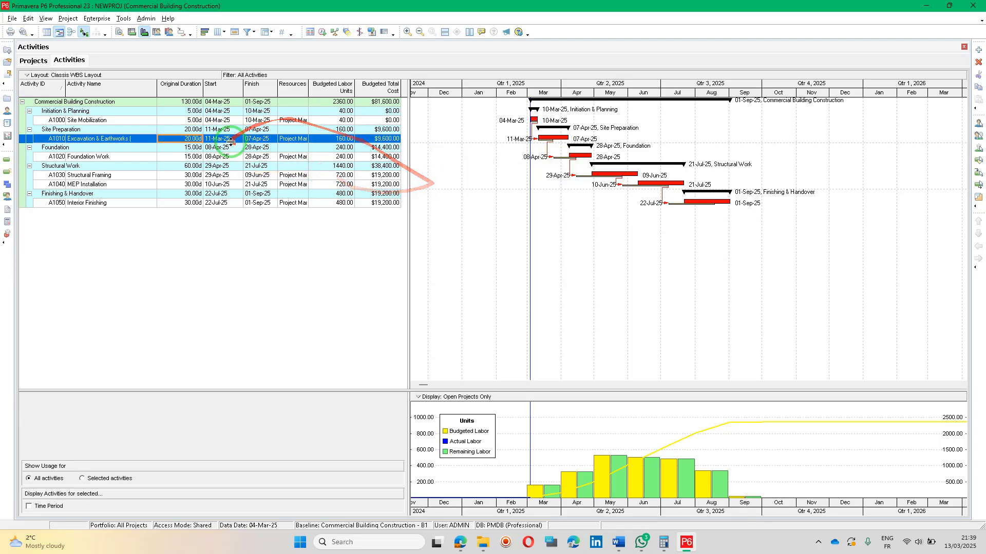
# Switch to the ChatGPT project plan and review the completion update described under Step 6.
pyautogui.hotkey('alt', 'Tab')
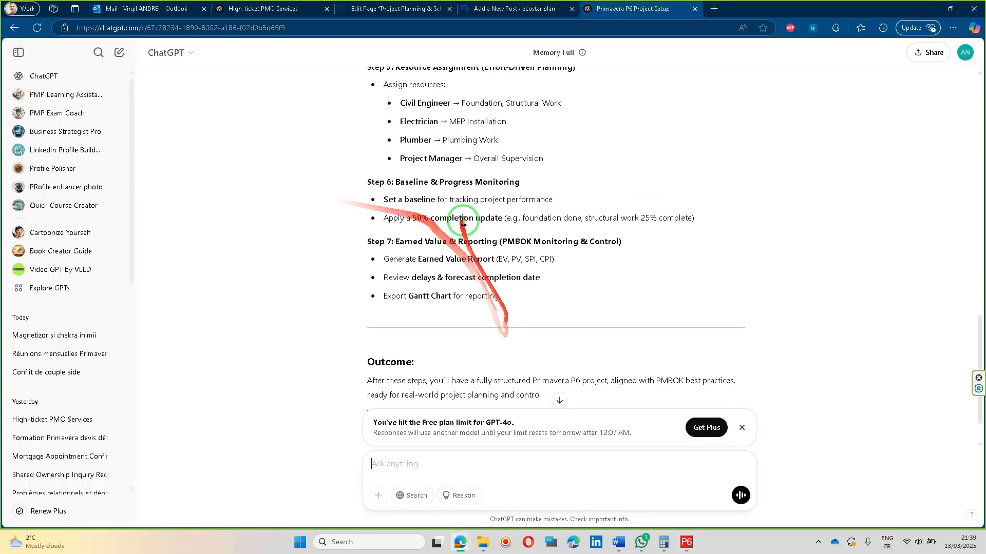
pyautogui.moveTo(393, 218); pyautogui.dragTo(550, 215)
pyautogui.click(599, 232)
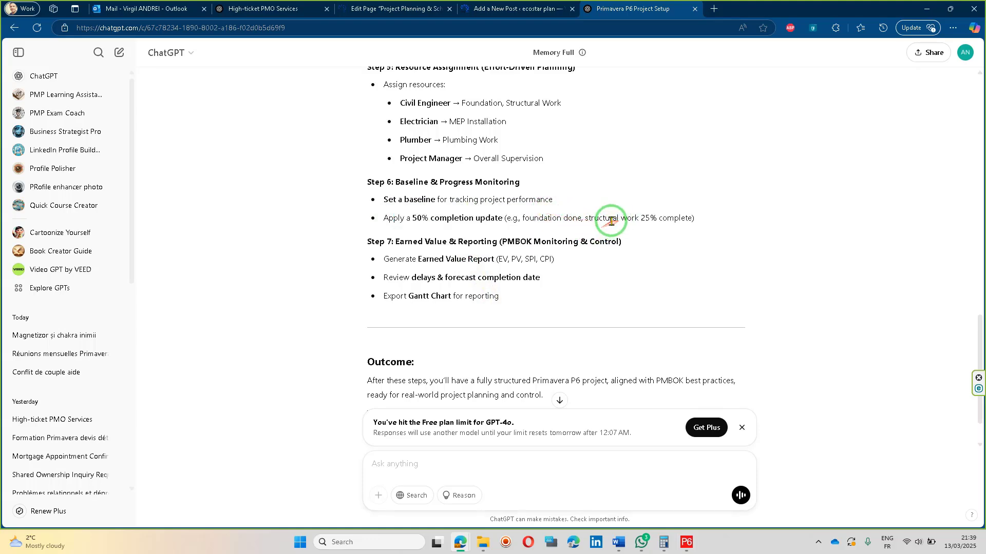
# Return to Primavera P6 and turn on the progress spotlight, setting its end to 31-Mar-25.
pyautogui.hotkey('alt', 'Tab')
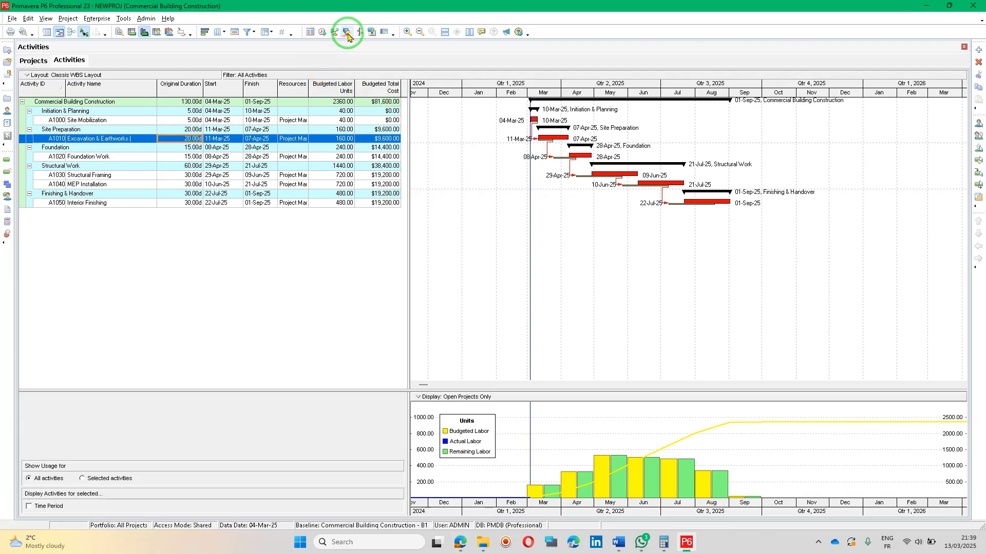
pyautogui.click(347, 36)
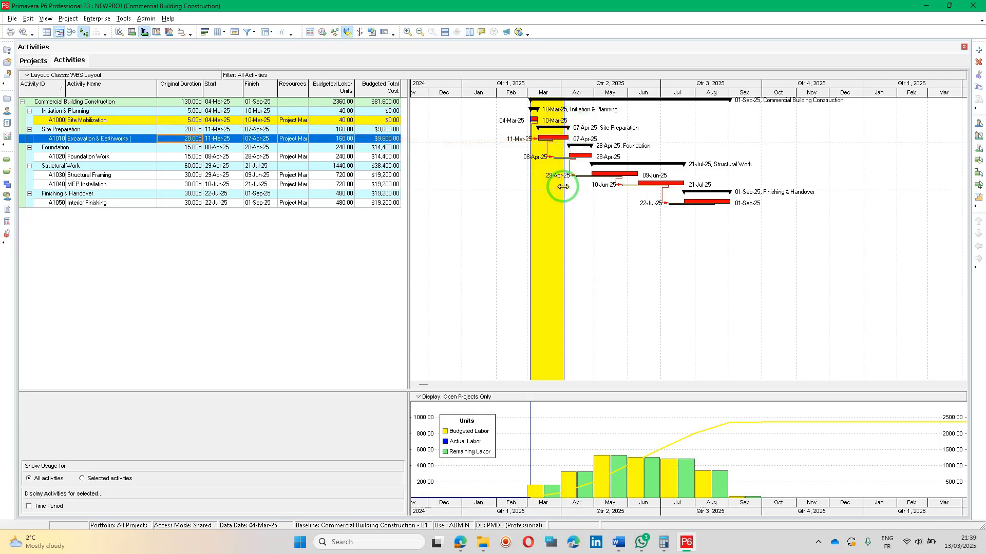
pyautogui.moveTo(564, 186)
pyautogui.mouseDown()
pyautogui.moveTo(606, 189)
pyautogui.moveTo(547, 190)
pyautogui.moveTo(575, 190)
pyautogui.moveTo(560, 188)
pyautogui.mouseUp()
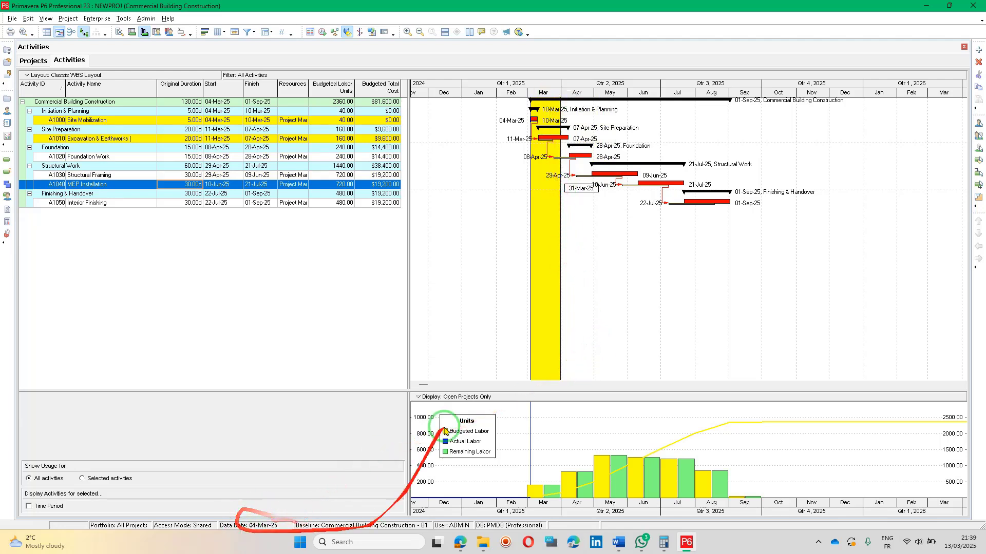
# Mark activity A1000 Site Mobilization as started on 04-Mar-25 and finished on 10-Mar-25 in its status details.
pyautogui.click(119, 124)
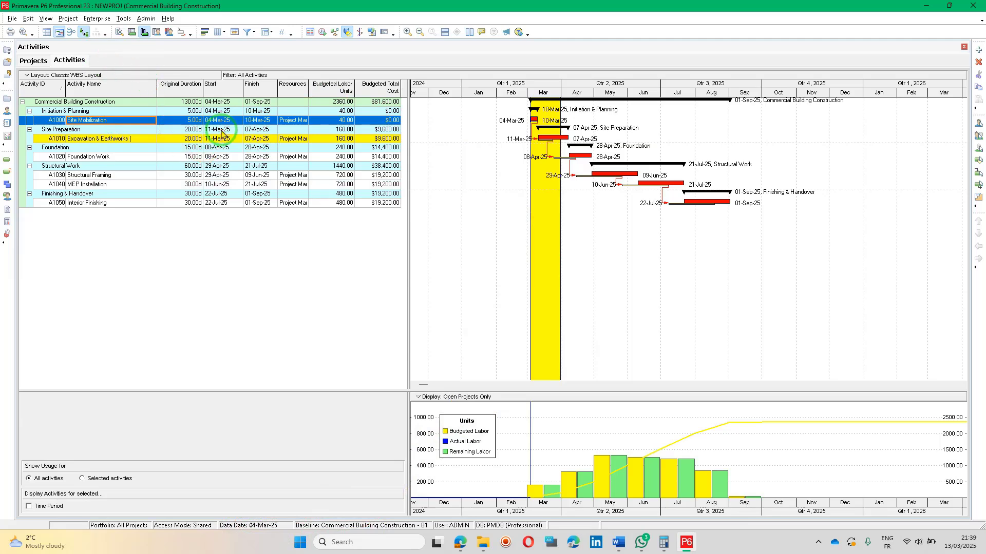
pyautogui.click(119, 34)
pyautogui.click(56, 400)
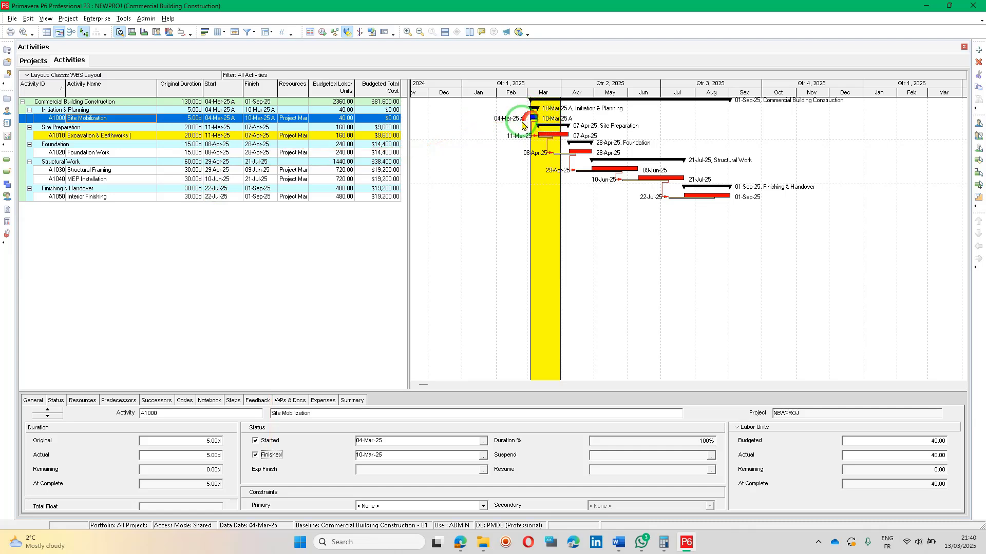
# Widen the activity table and add the Activity % Complete column directly after Activity Name.
pyautogui.moveTo(410, 114); pyautogui.dragTo(461, 114)
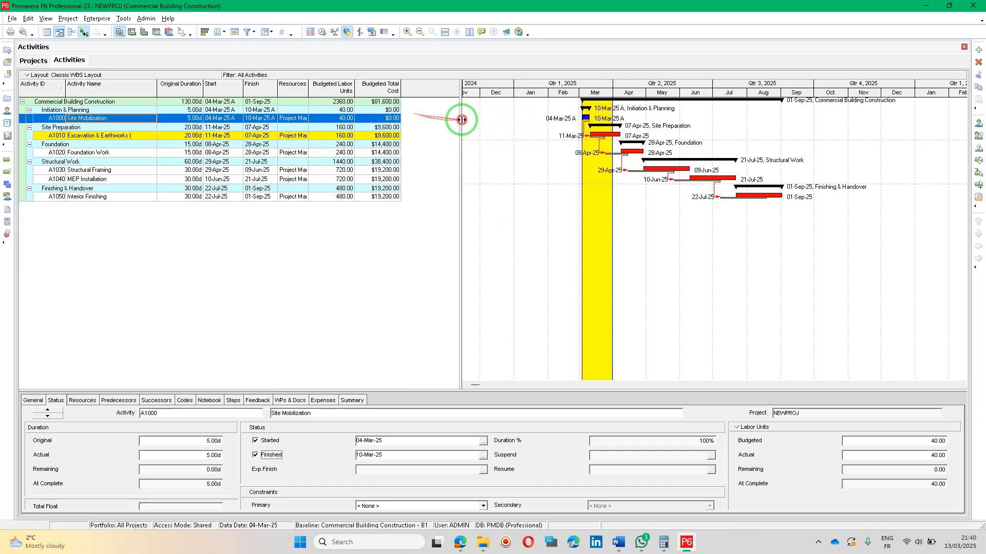
pyautogui.rightClick(391, 88)
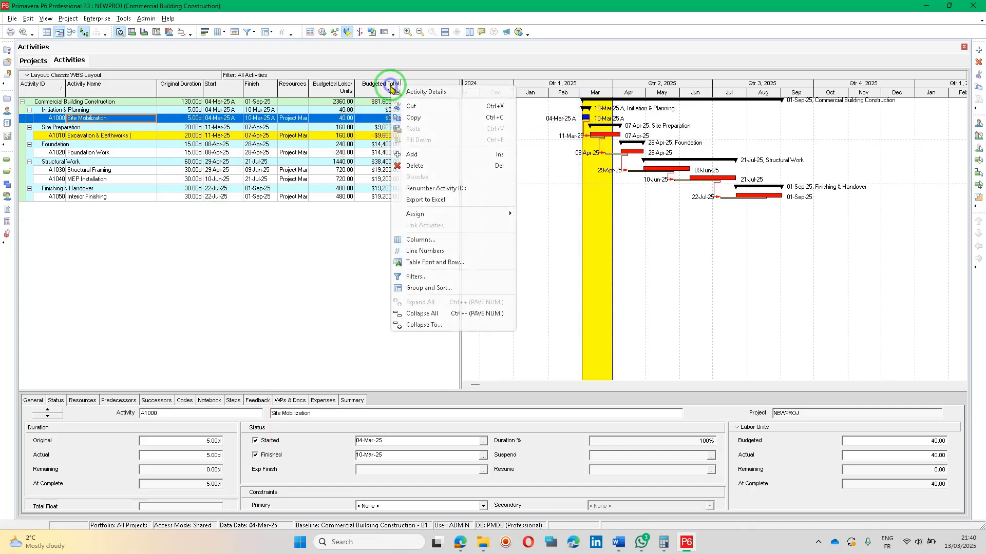
pyautogui.click(420, 240)
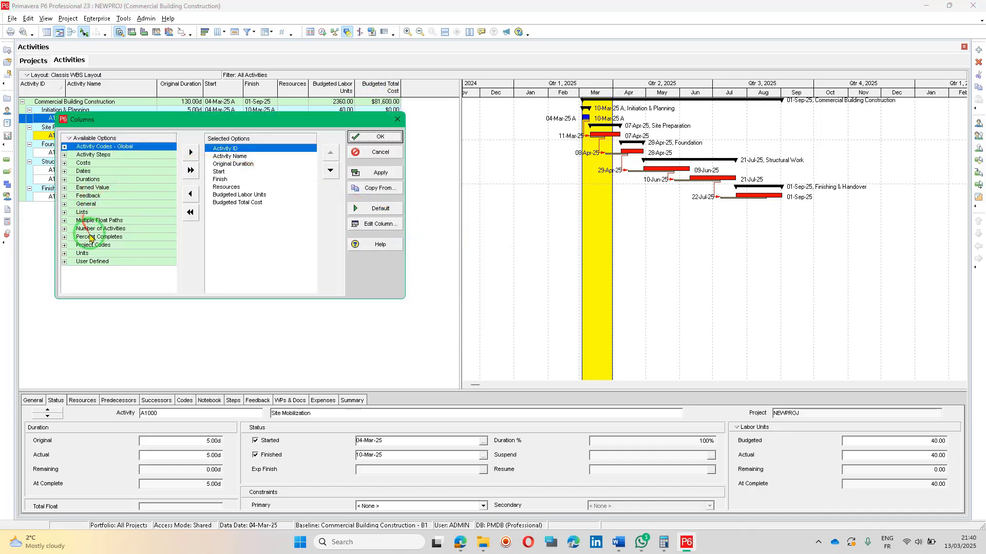
pyautogui.click(65, 237)
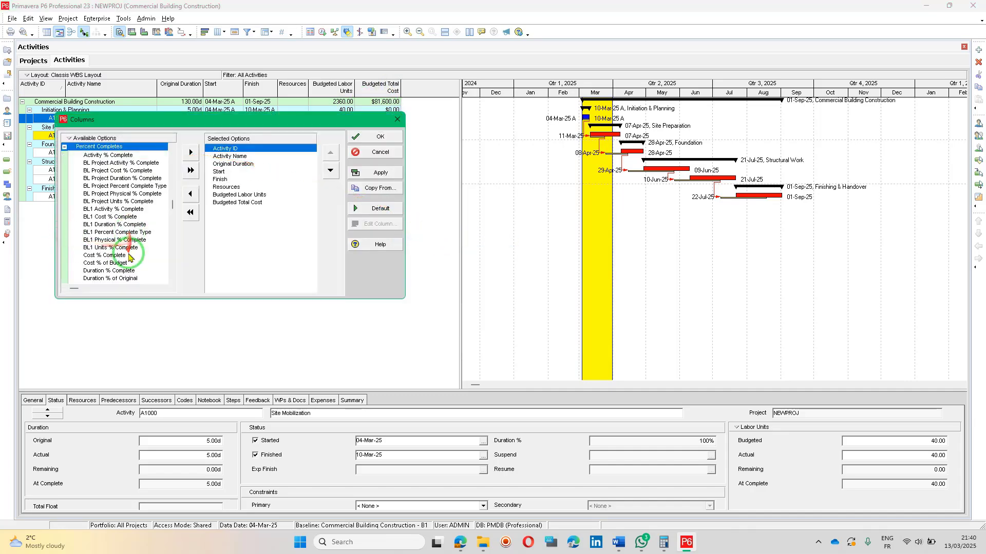
pyautogui.doubleClick(120, 155)
pyautogui.click(331, 170)
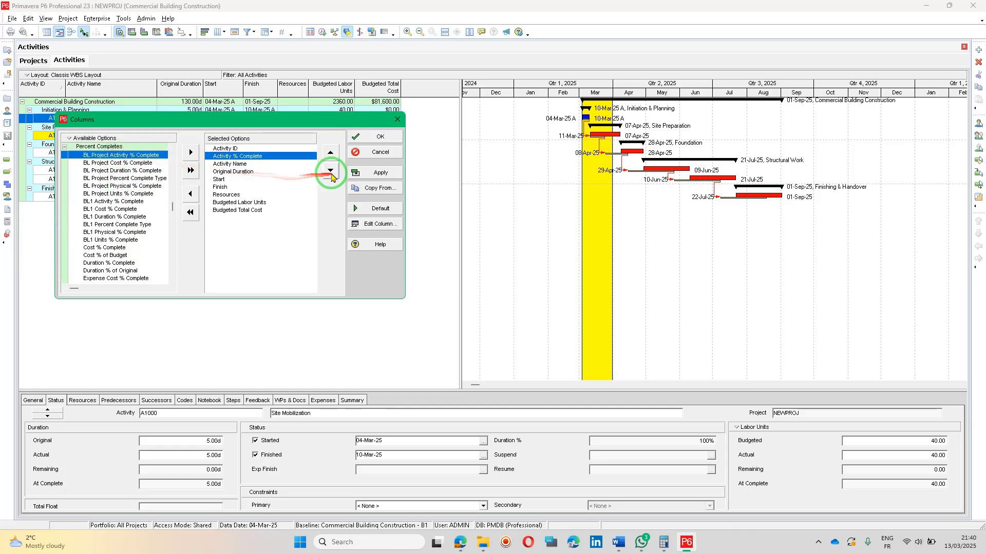
pyautogui.click(381, 172)
pyautogui.click(380, 137)
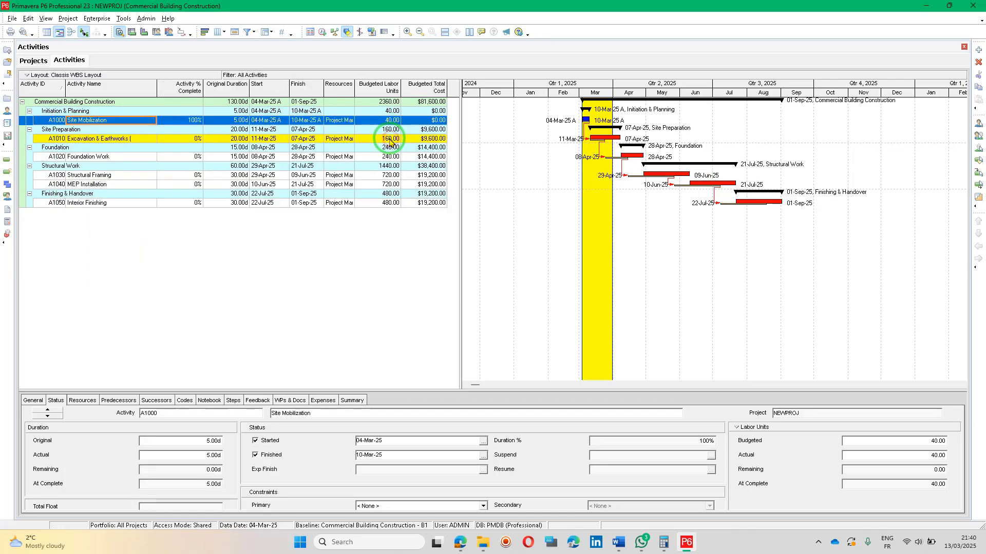
# Select Excavation & Earthworks, check the structural work completion example in the ChatGPT plan, and return to Primavera P6.
pyautogui.click(195, 141)
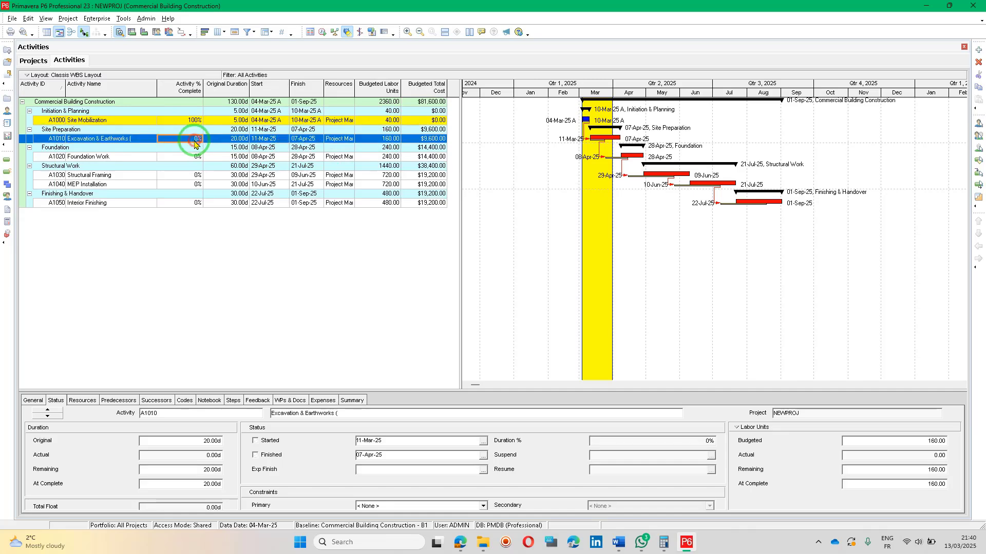
pyautogui.hotkey('alt', 'Tab')
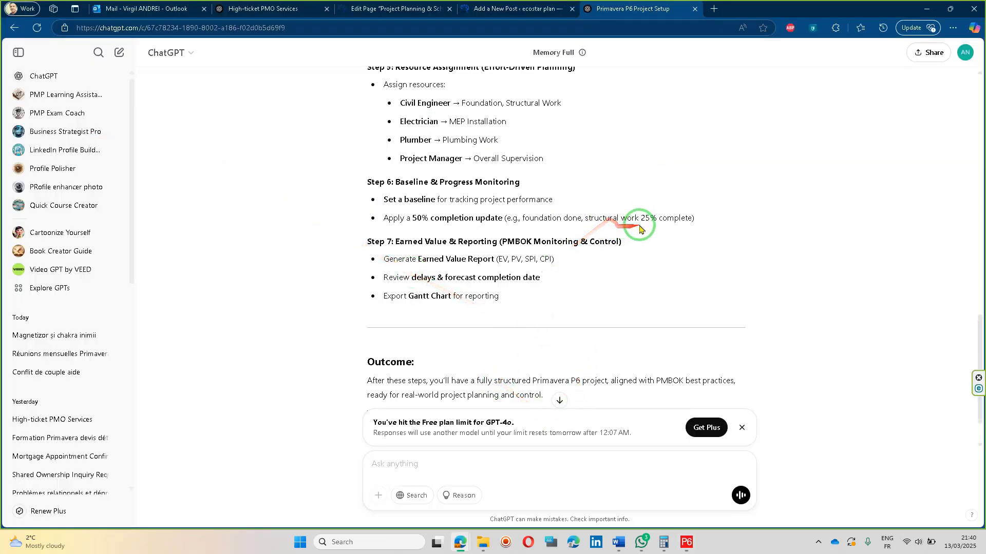
pyautogui.moveTo(587, 218); pyautogui.dragTo(694, 231)
pyautogui.hotkey('alt', 'Tab')
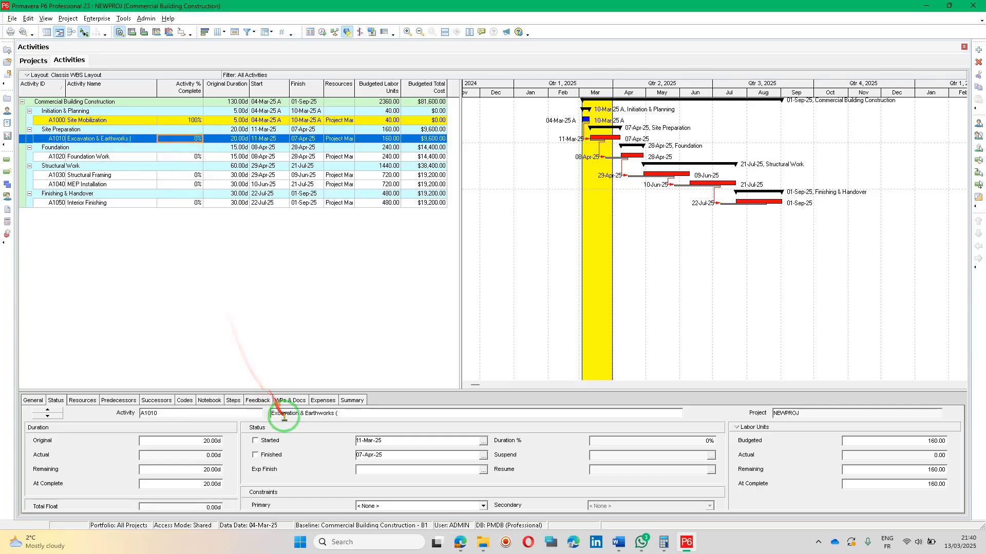
# Enlarge the activity details and mark Excavation & Earthworks as started, with an actual start of 09-Mar-25.
pyautogui.moveTo(308, 389); pyautogui.dragTo(307, 358)
pyautogui.click(264, 410)
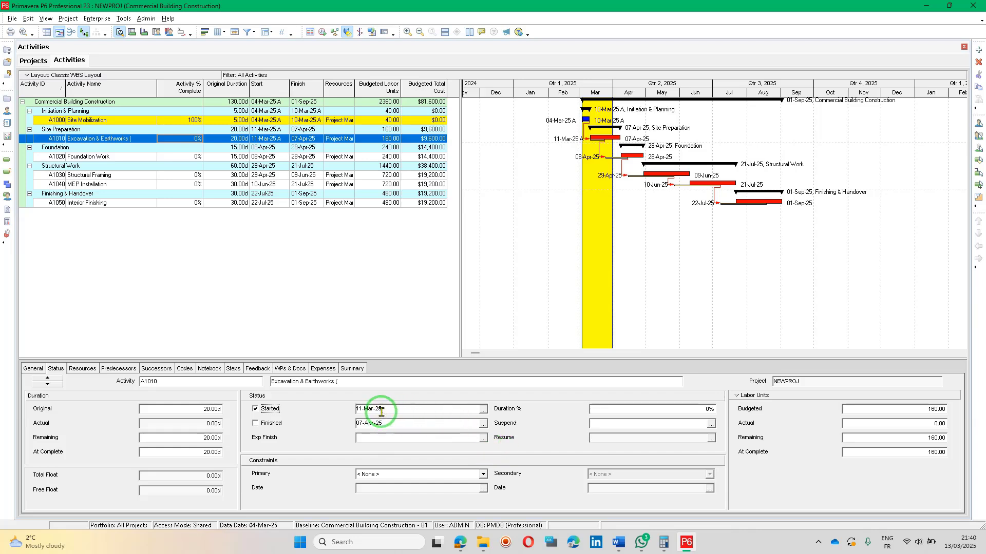
pyautogui.click(483, 410)
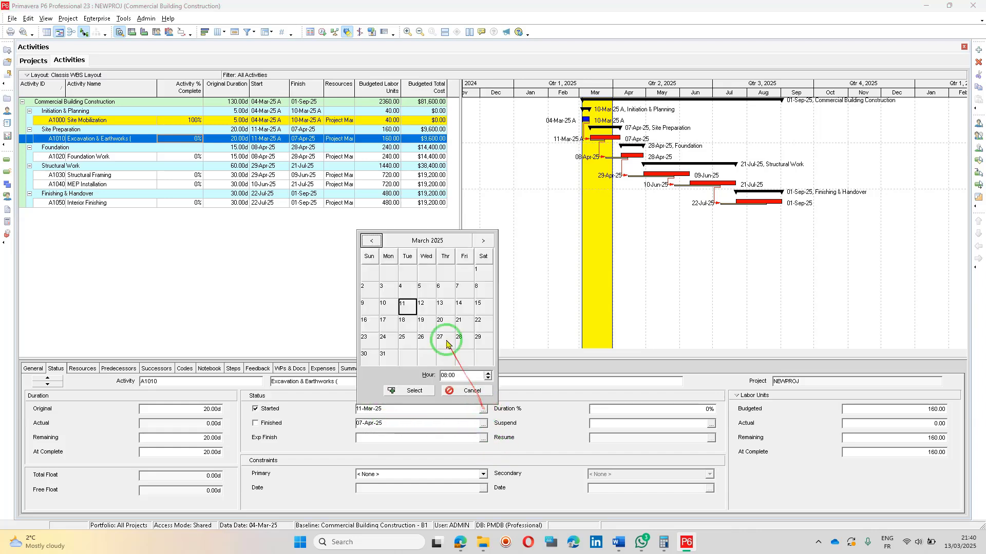
pyautogui.click(368, 307)
pyautogui.click(414, 391)
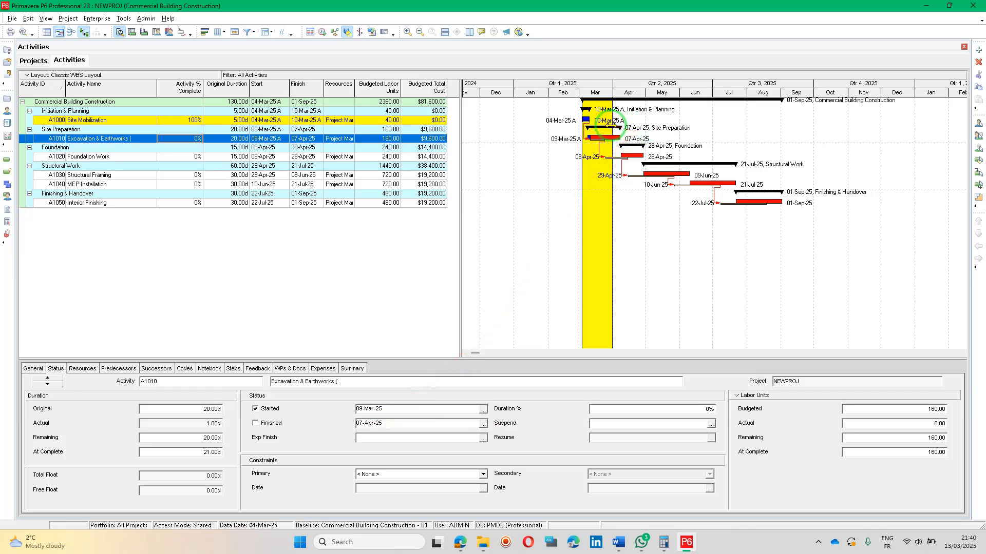
# Set the expected finish of Excavation & Earthworks to 15-Apr-25.
pyautogui.click(484, 438)
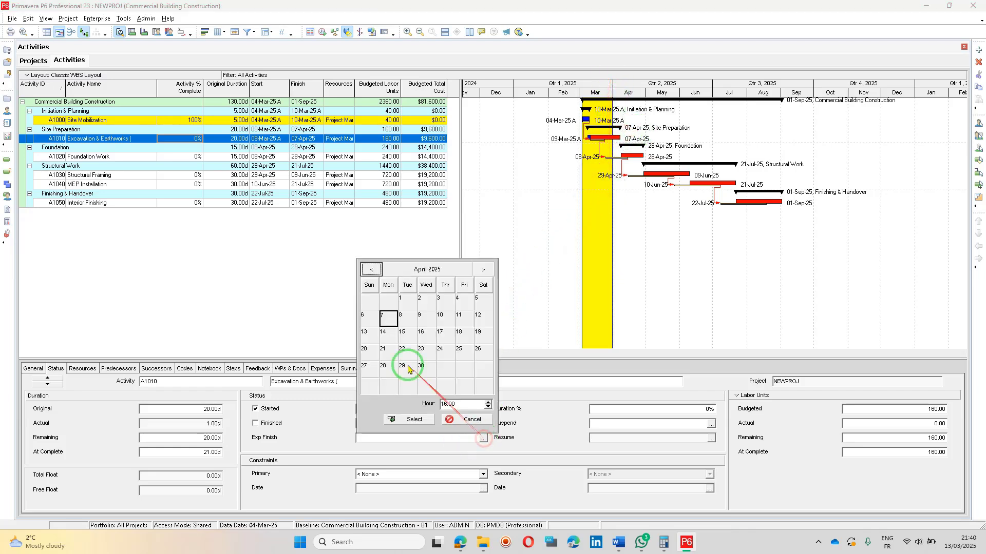
pyautogui.click(416, 334)
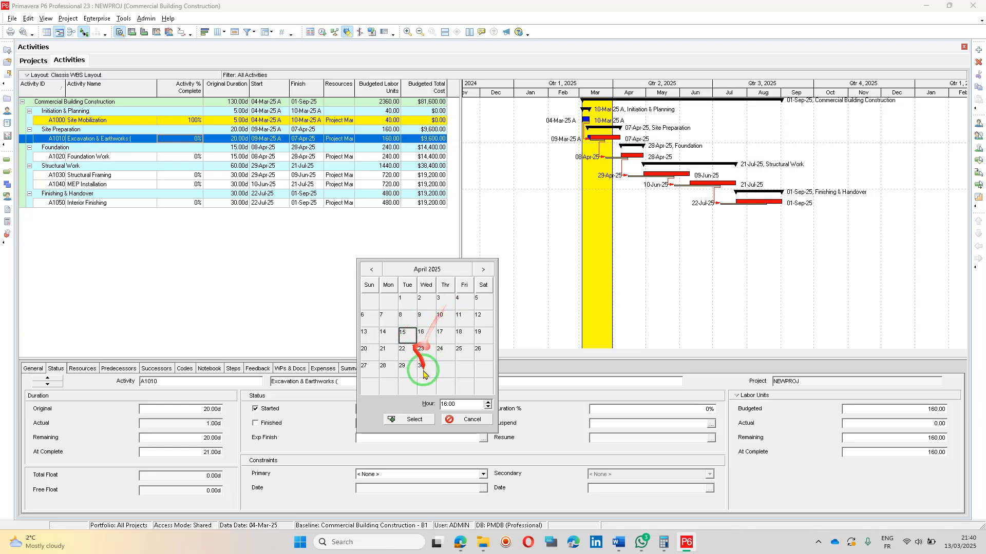
pyautogui.click(410, 419)
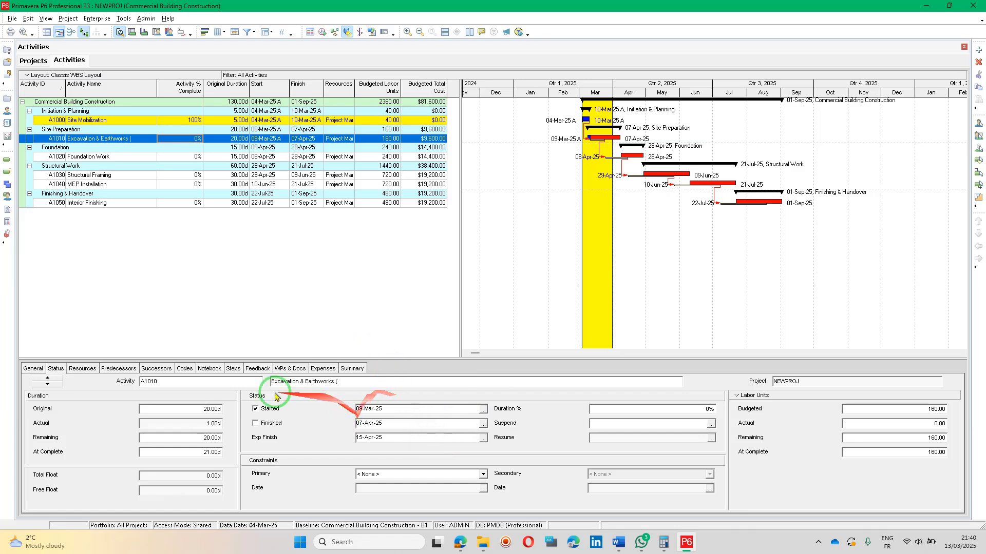
# Change the percent complete type of Excavation & Earthworks to Physical and set its physical percent complete to 25%.
pyautogui.click(31, 369)
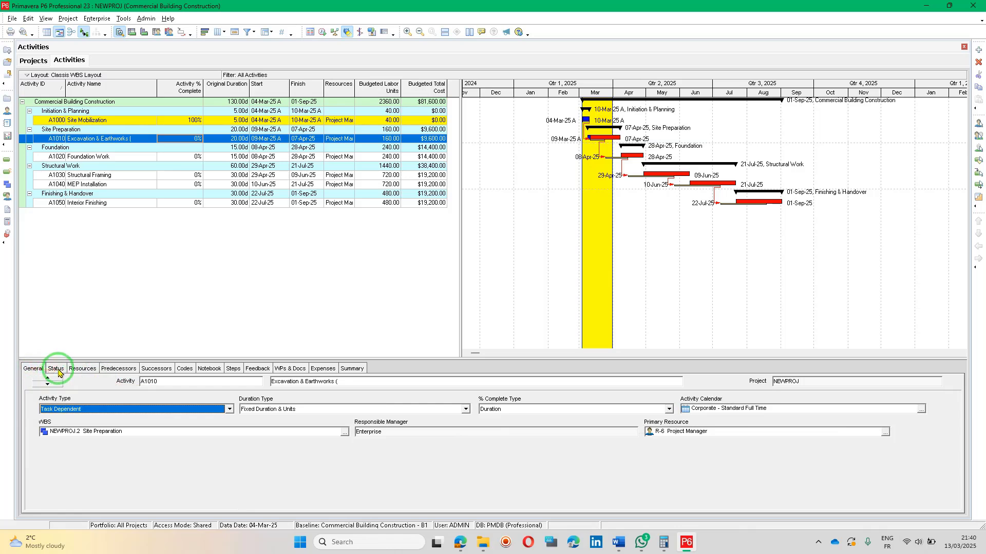
pyautogui.click(669, 409)
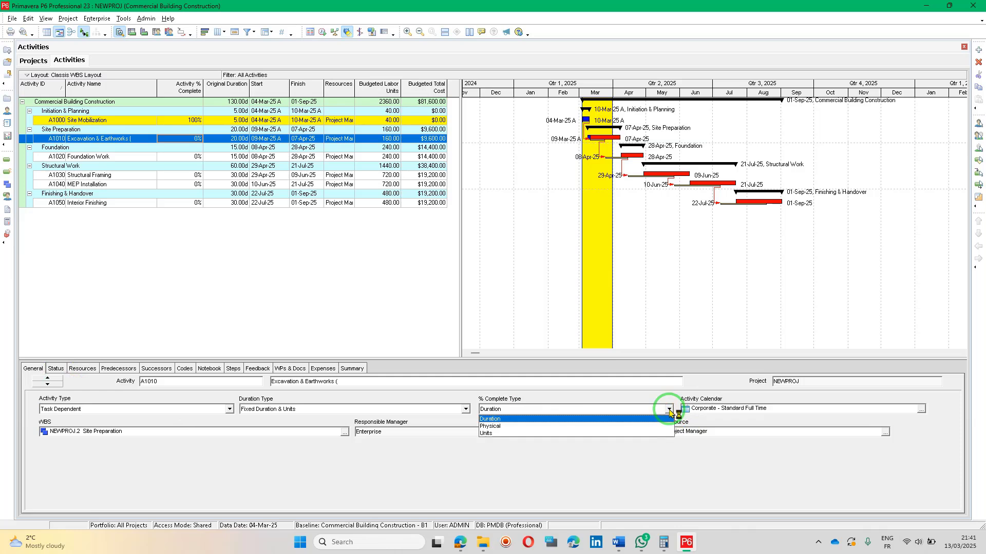
pyautogui.click(520, 426)
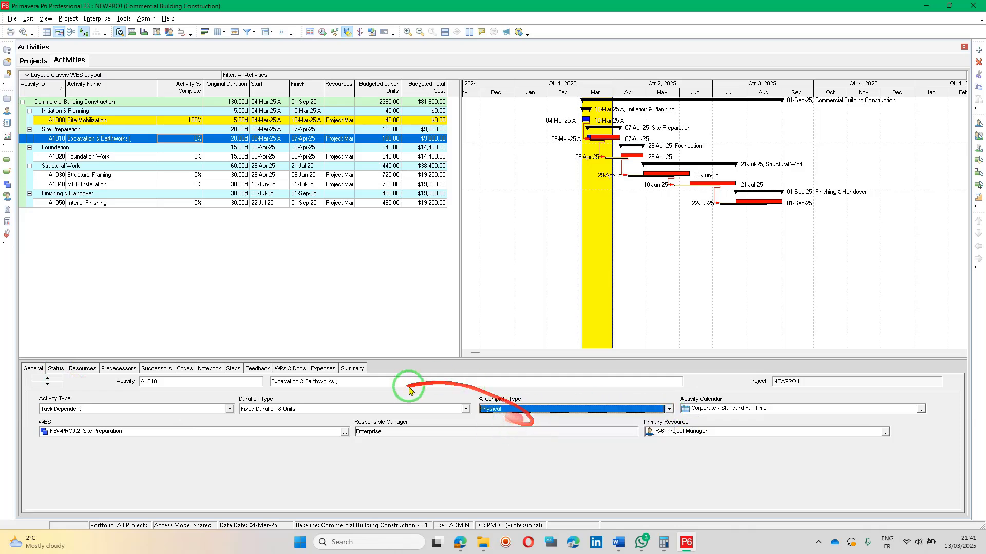
pyautogui.click(56, 370)
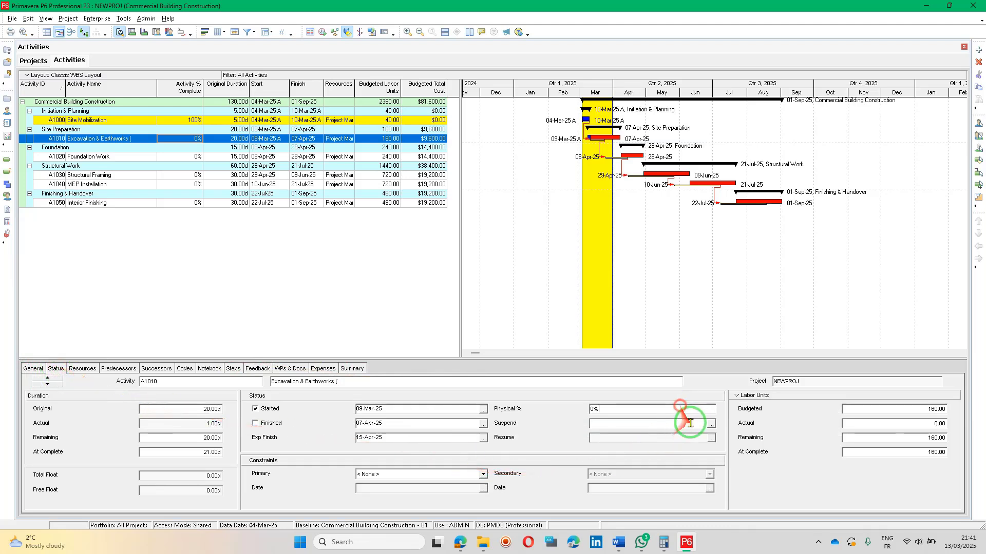
pyautogui.click(599, 410)
pyautogui.moveTo(598, 409); pyautogui.dragTo(549, 413)
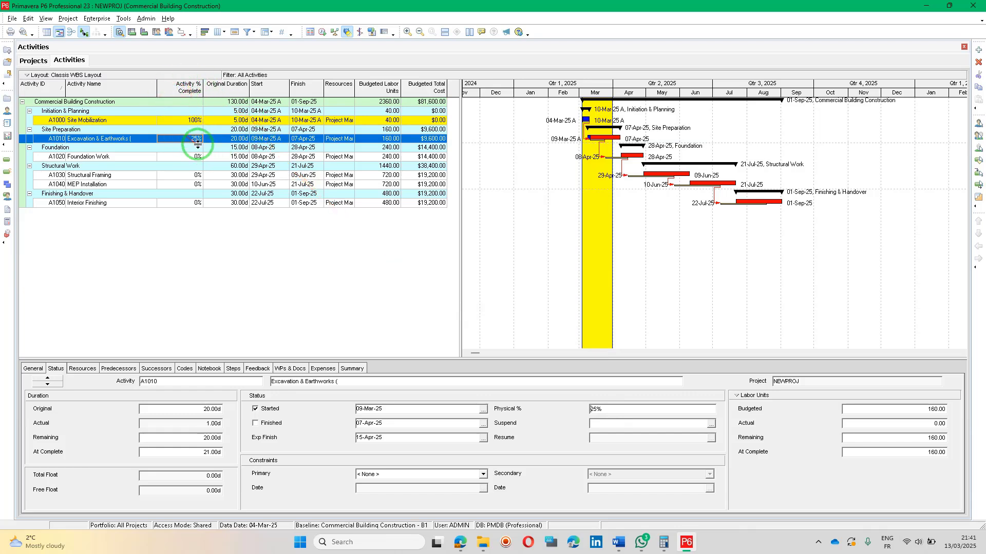
# Add the Duration % Complete column to the activity table directly after Activity % Complete.
pyautogui.rightClick(264, 84)
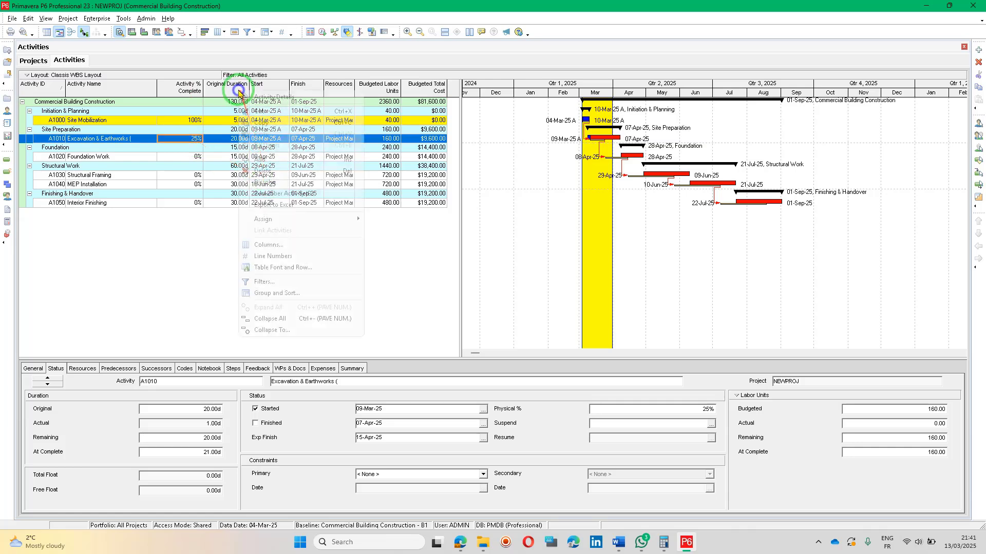
pyautogui.click(308, 242)
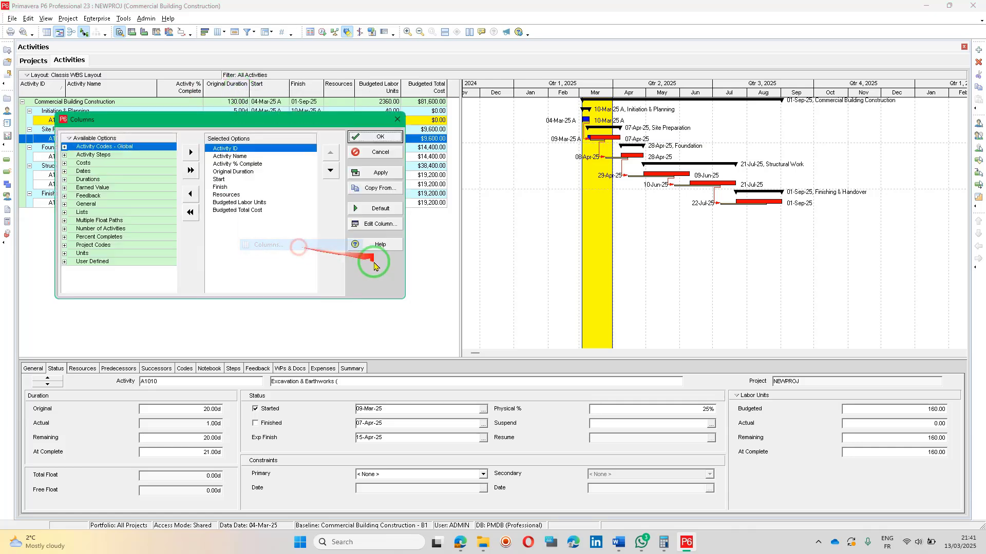
pyautogui.doubleClick(105, 236)
pyautogui.doubleClick(114, 263)
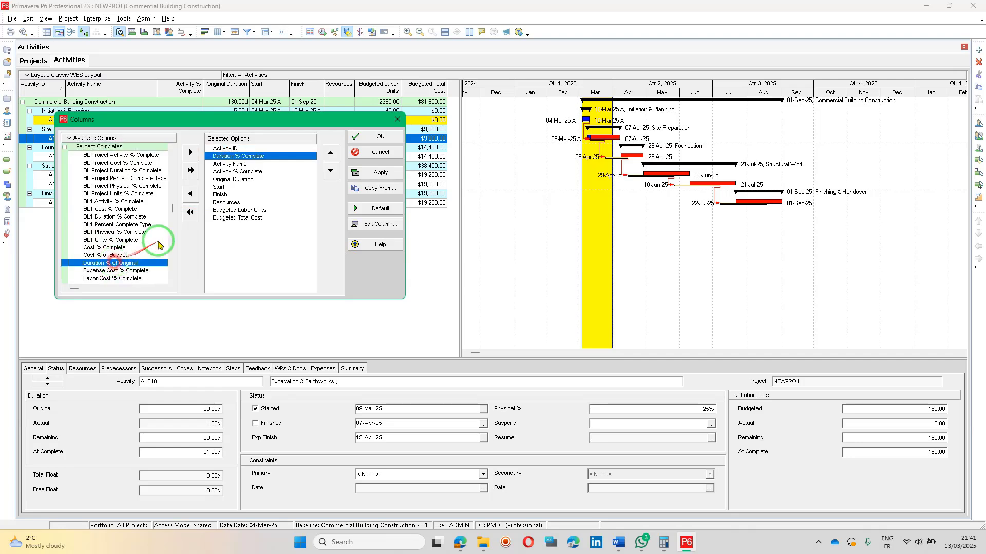
pyautogui.click(331, 171)
pyautogui.click(331, 170)
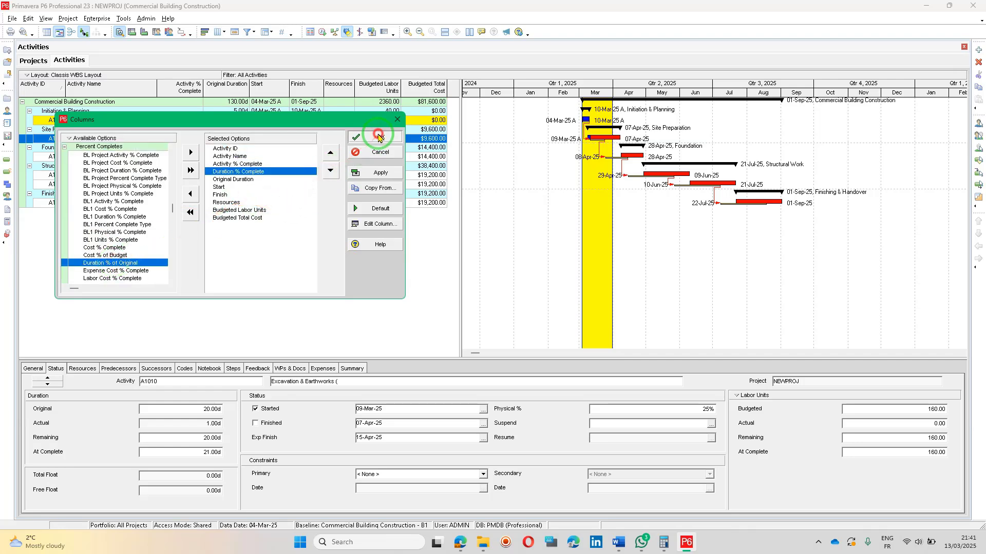
pyautogui.click(379, 136)
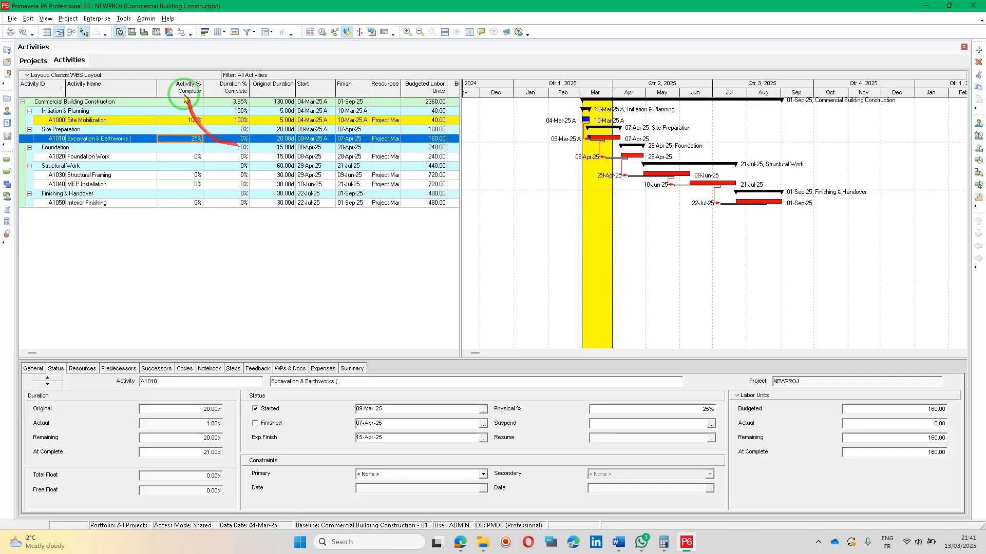
# Reschedule the project with a data date of 01-Apr-25 applied to all open projects.
pyautogui.click(123, 18)
pyautogui.click(142, 34)
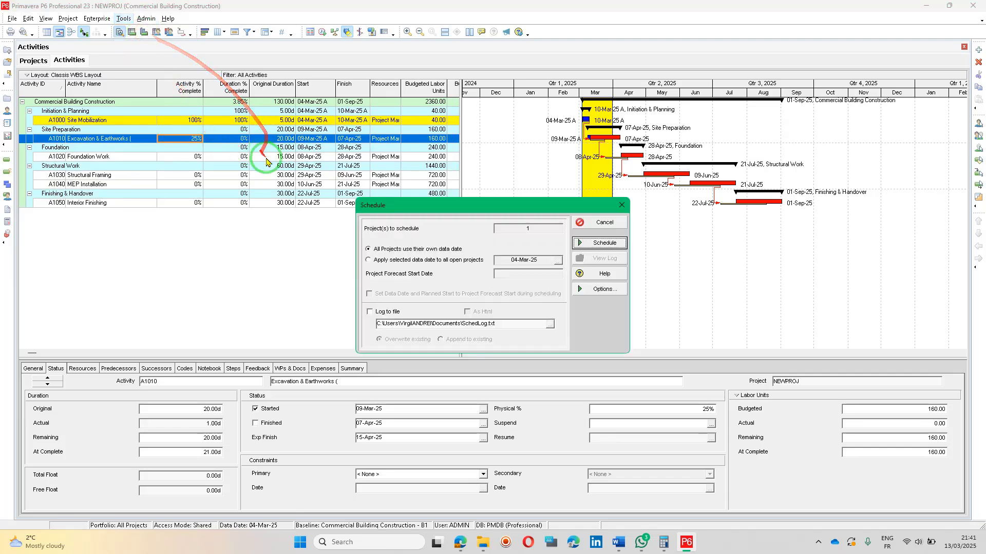
pyautogui.moveTo(538, 213); pyautogui.dragTo(493, 220)
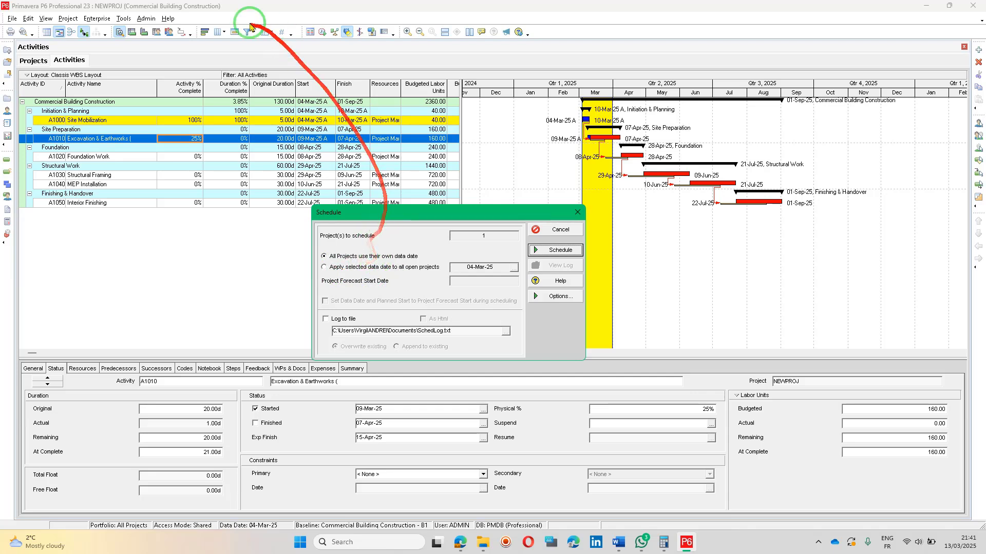
pyautogui.click(324, 268)
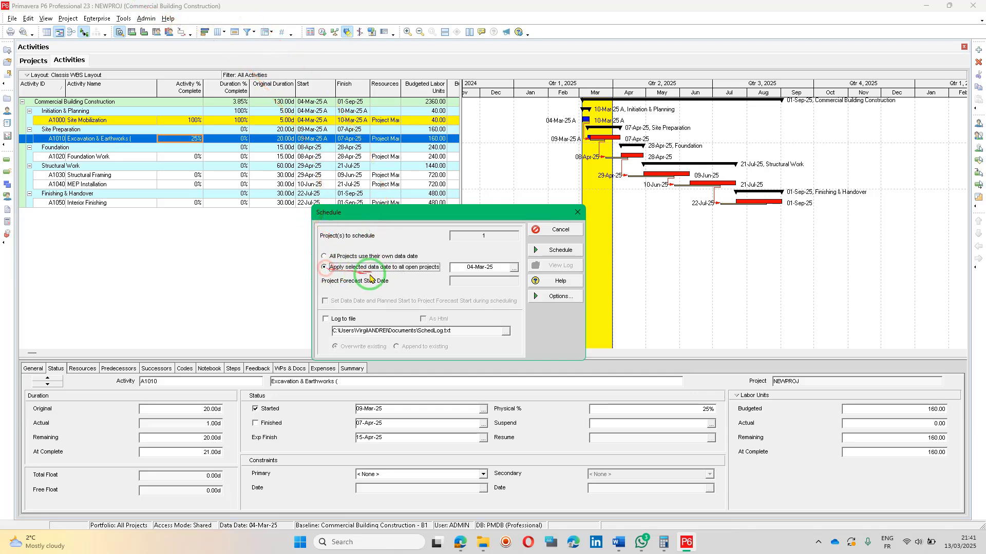
pyautogui.click(514, 269)
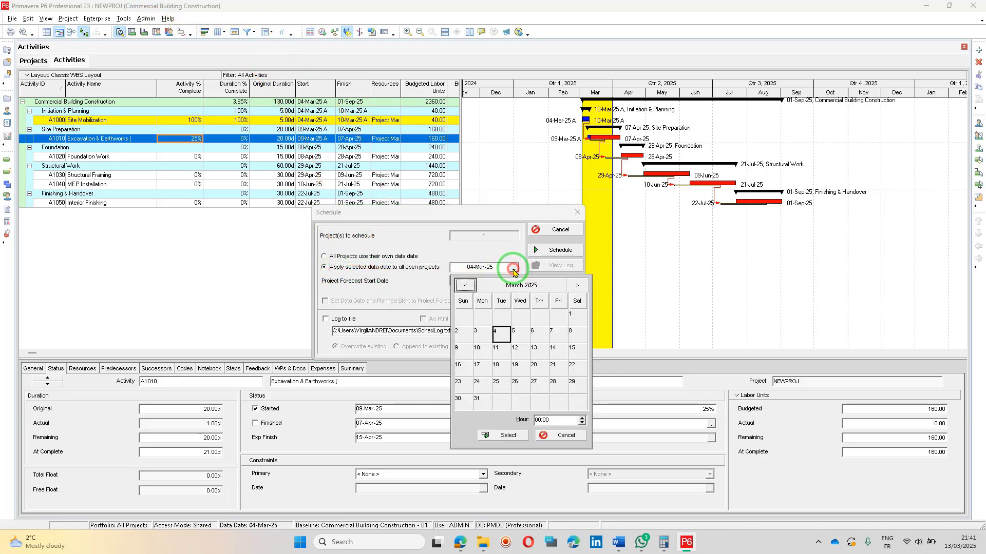
pyautogui.click(580, 287)
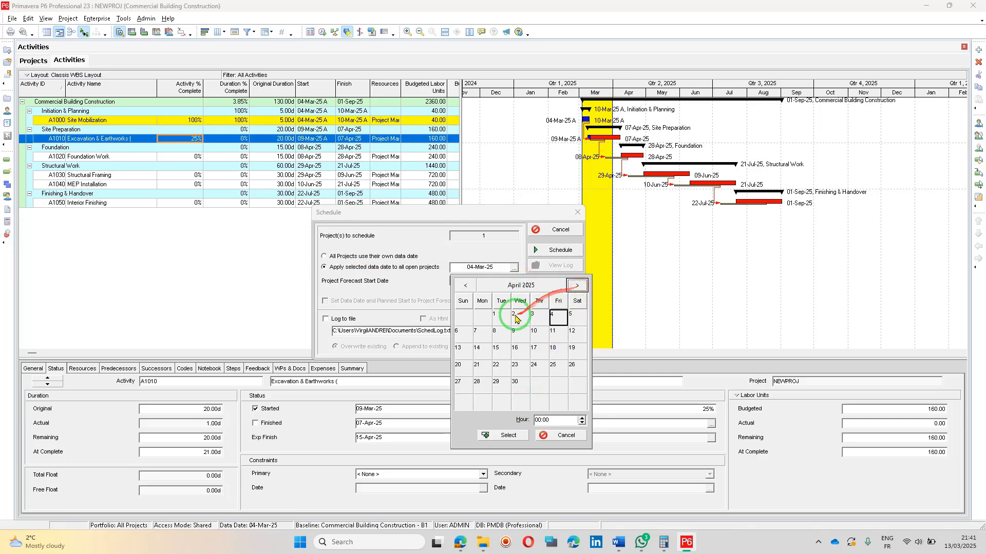
pyautogui.click(501, 317)
pyautogui.click(515, 436)
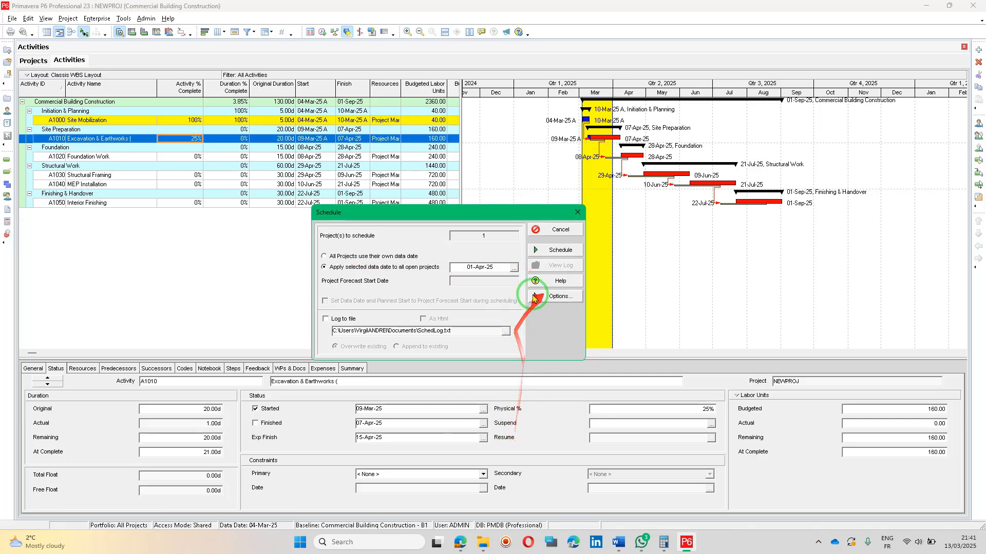
pyautogui.click(558, 253)
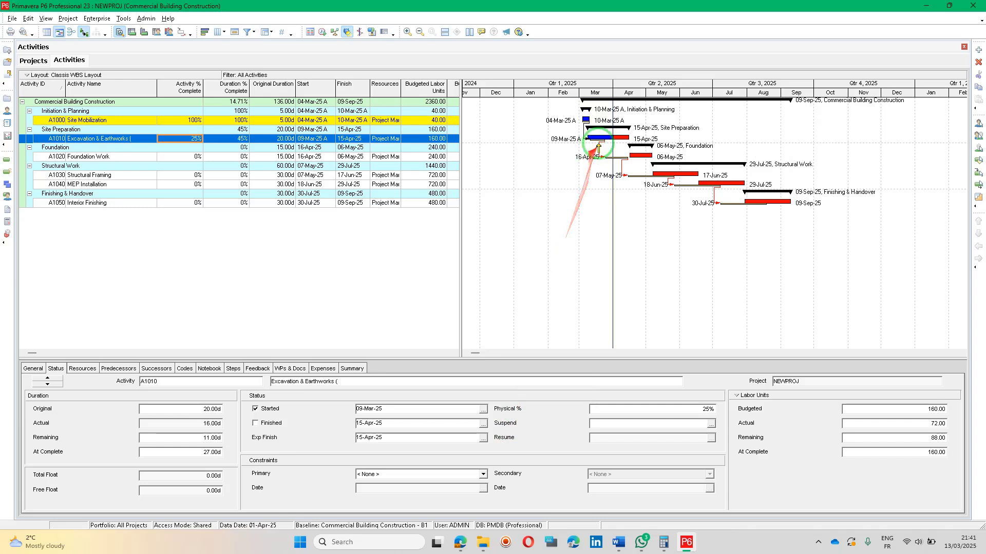
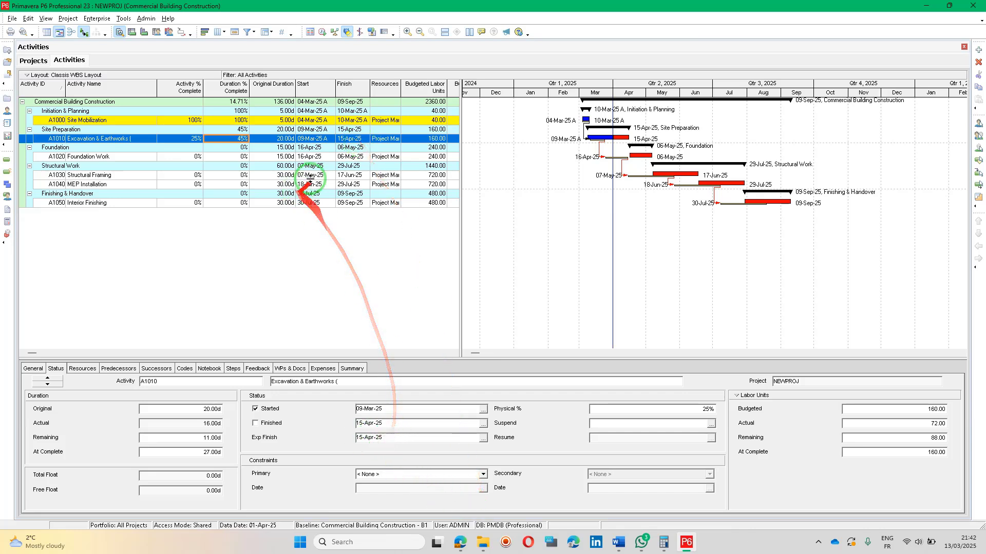
# Compare the duration and activity percent complete values of Excavation & Earthworks and Site Mobilization.
pyautogui.click(235, 102)
pyautogui.click(226, 140)
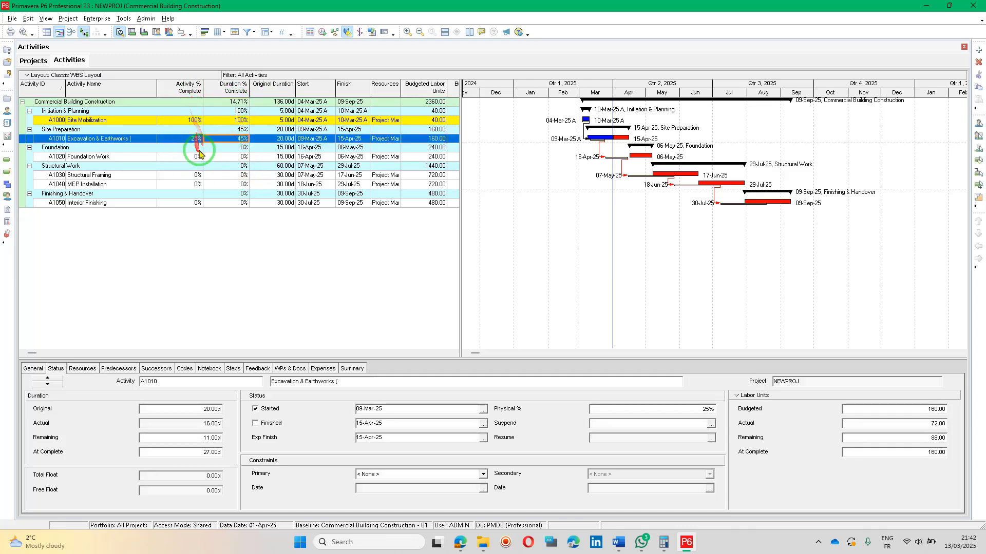
pyautogui.click(195, 121)
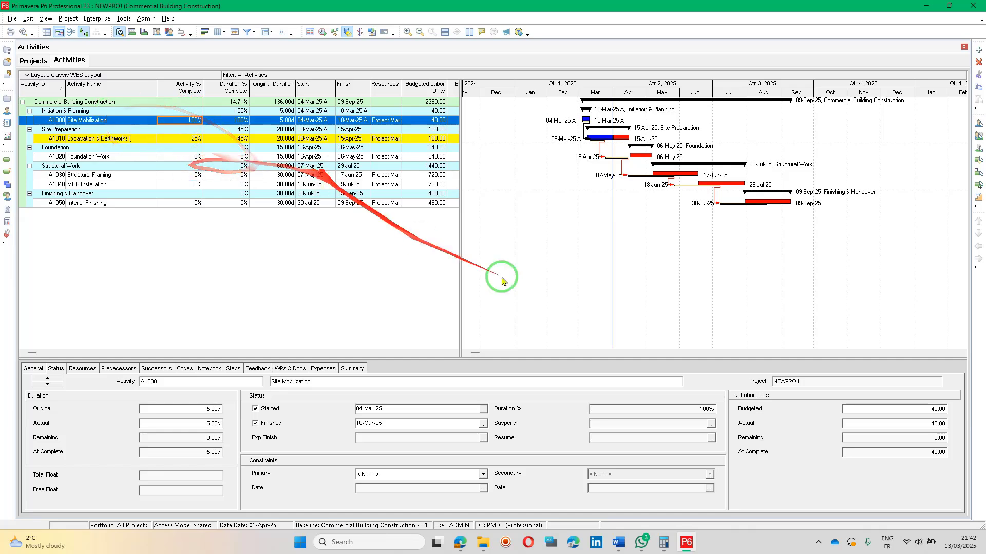
# Switch to the ChatGPT plan, read the Step 7 earned value and reporting instructions, and return to Primavera P6.
pyautogui.hotkey('alt', 'Tab')
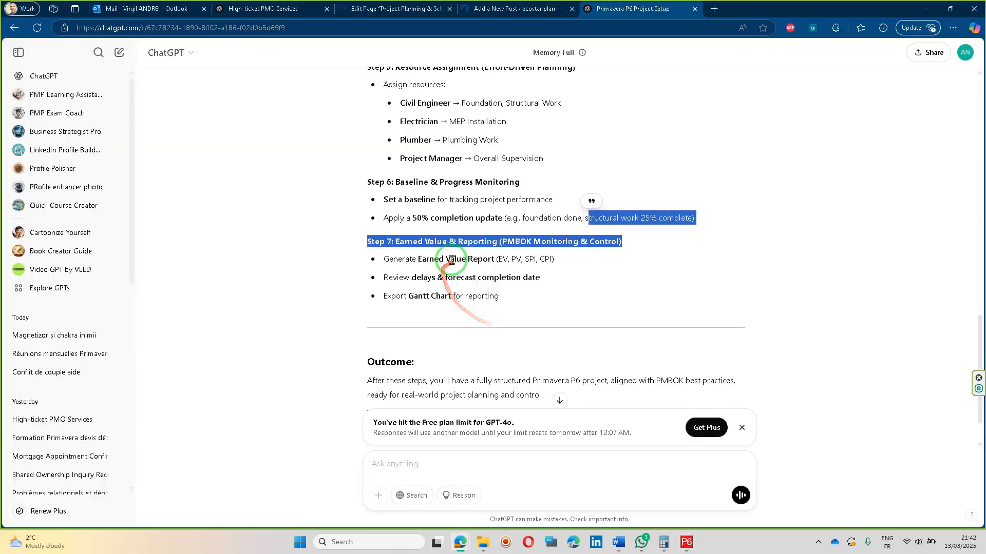
pyautogui.moveTo(398, 260); pyautogui.dragTo(548, 260)
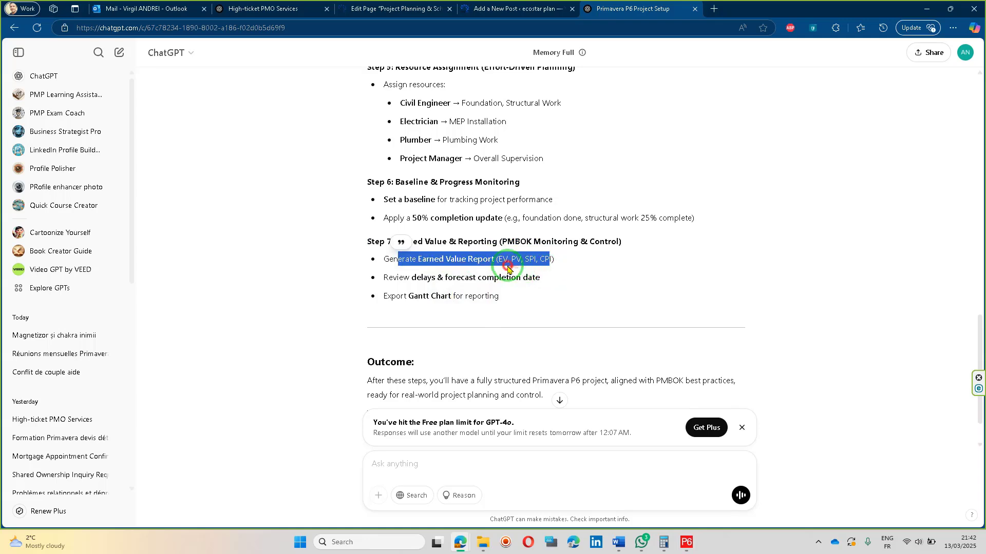
pyautogui.moveTo(498, 259); pyautogui.dragTo(535, 274)
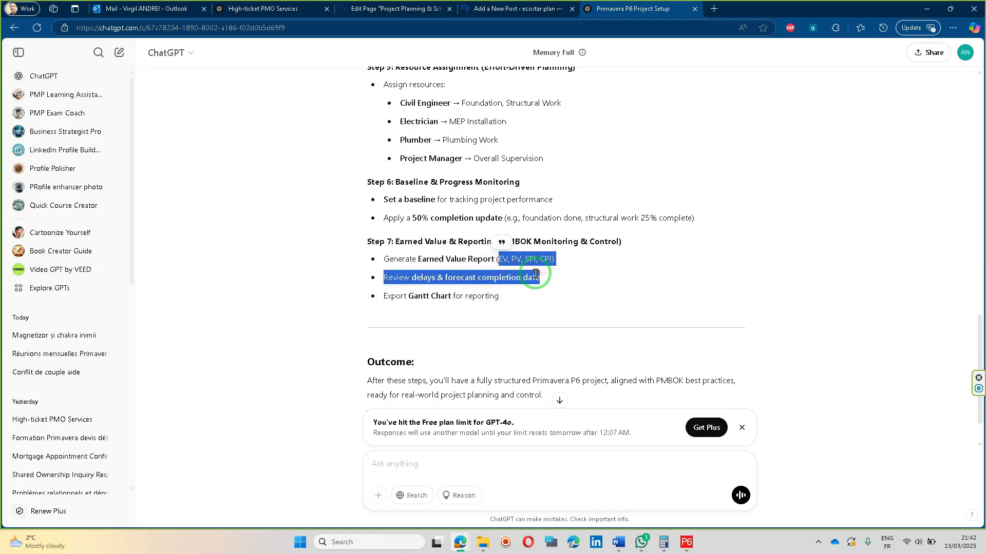
pyautogui.hotkey('alt', 'Tab')
# Widen the activity table and add the Earned Value Cost and Earned Value Labor Units columns after Budgeted Total Cost.
pyautogui.moveTo(469, 104); pyautogui.dragTo(623, 146)
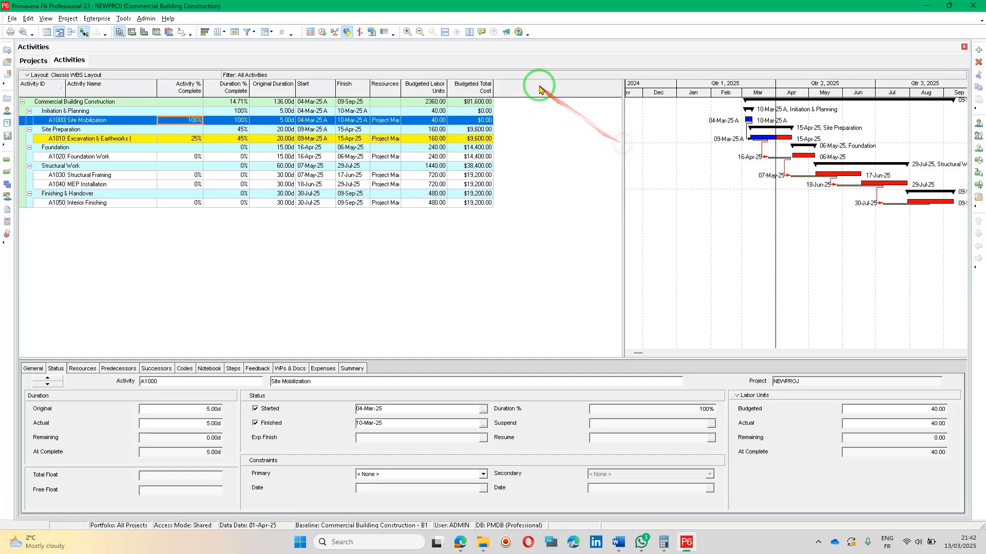
pyautogui.rightClick(539, 89)
pyautogui.click(591, 240)
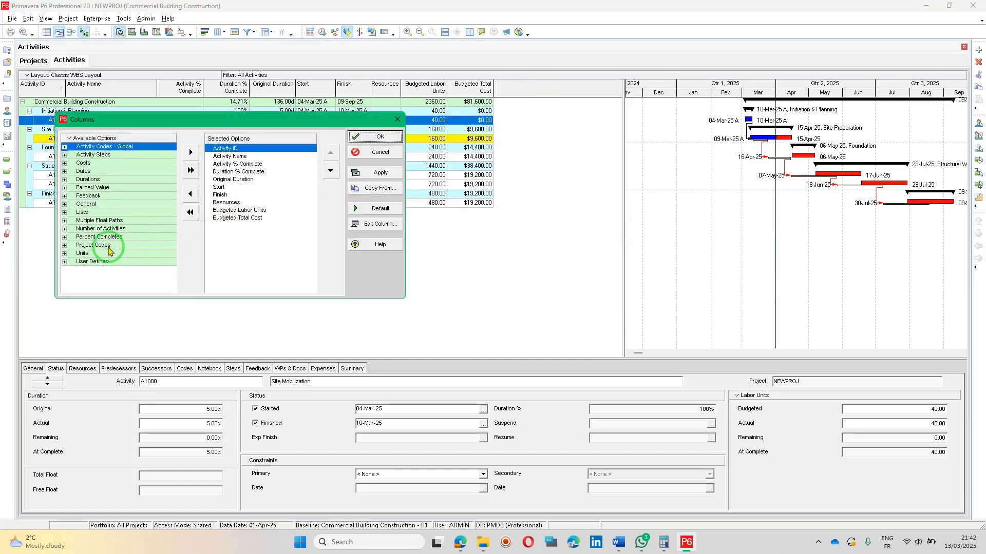
pyautogui.click(92, 188)
pyautogui.click(64, 188)
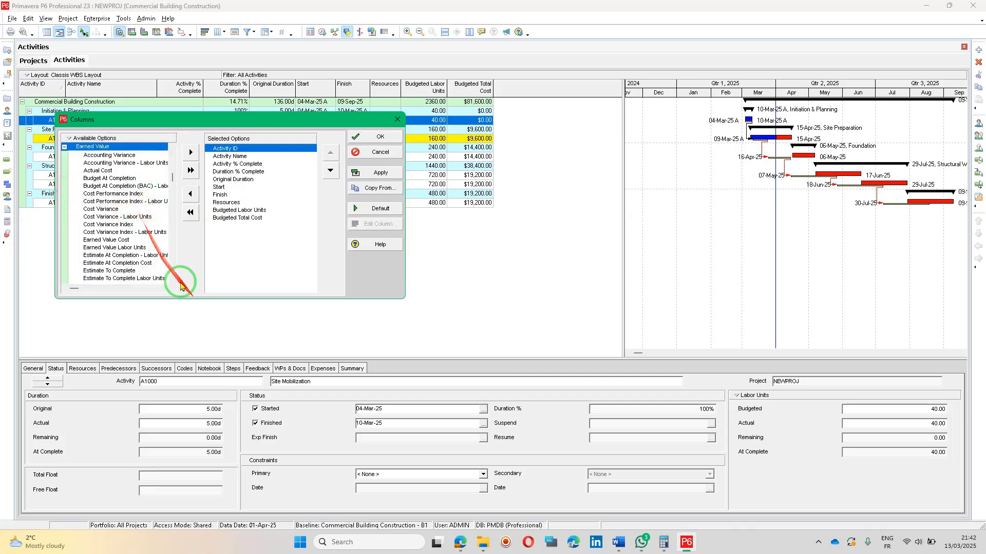
pyautogui.click(125, 248)
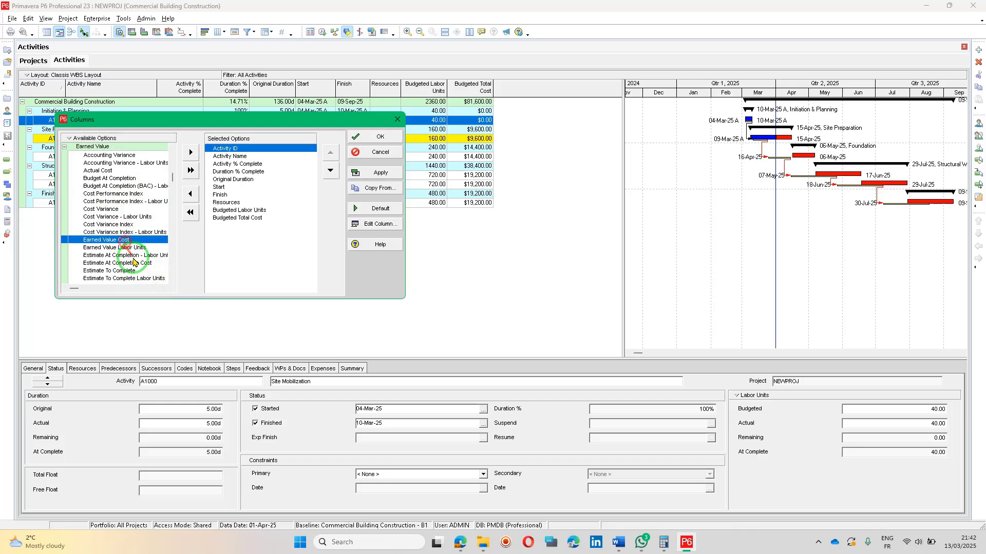
pyautogui.doubleClick(126, 241)
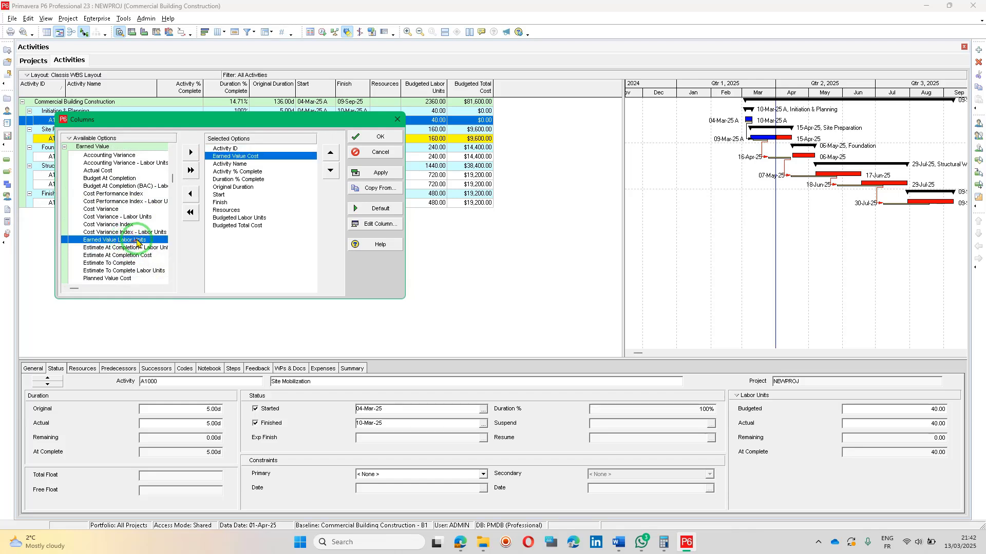
pyautogui.doubleClick(136, 240)
pyautogui.moveTo(272, 163); pyautogui.dragTo(277, 233)
pyautogui.click(388, 173)
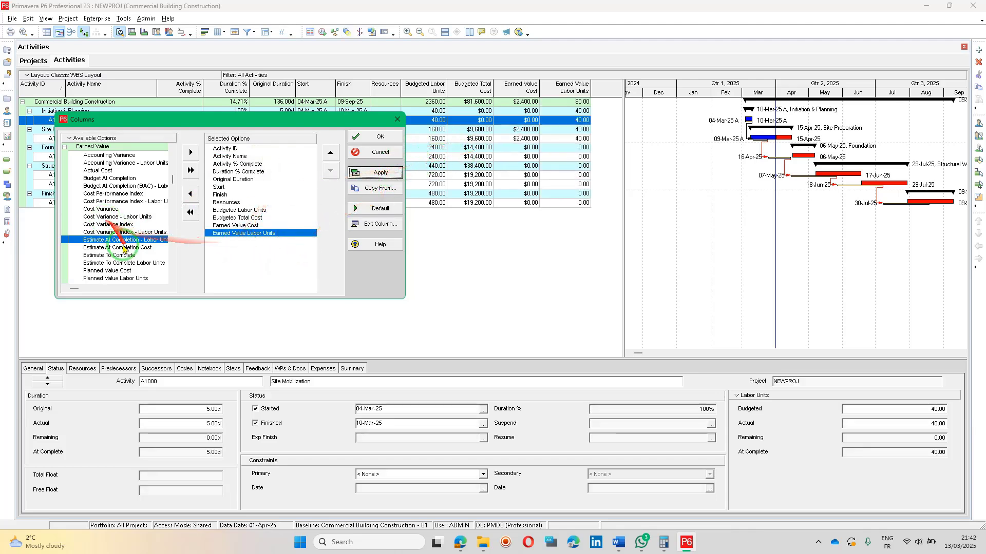
# Add the Cost Variance Index and Schedule Variance Index columns after Earned Value Labor Units and apply them to the table.
pyautogui.click(118, 225)
pyautogui.scroll(1, 134, 229)
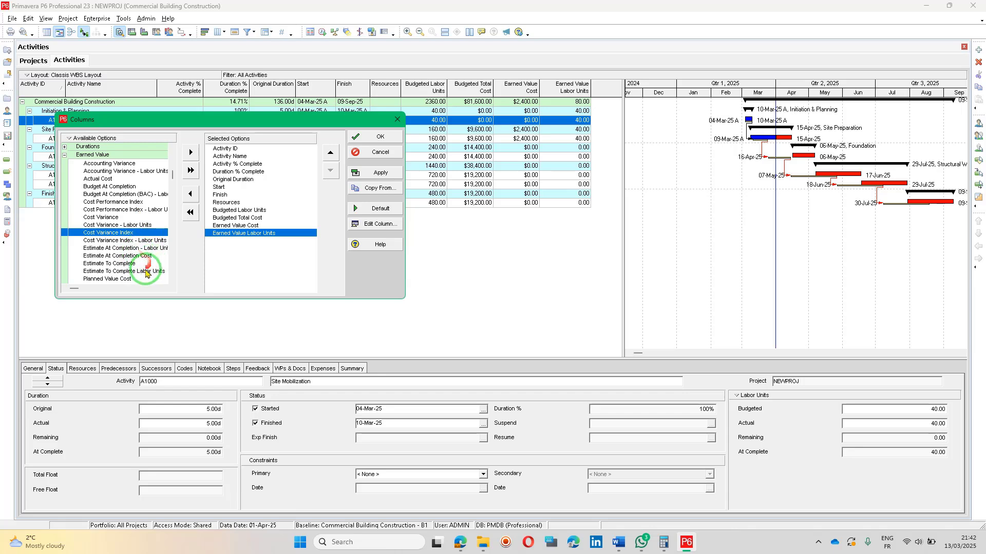
pyautogui.click(137, 241)
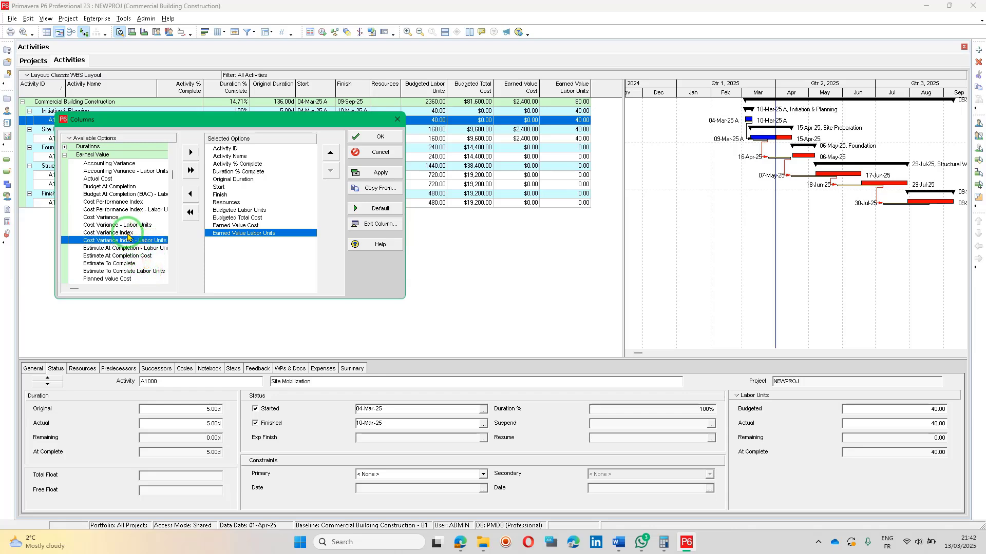
pyautogui.doubleClick(129, 234)
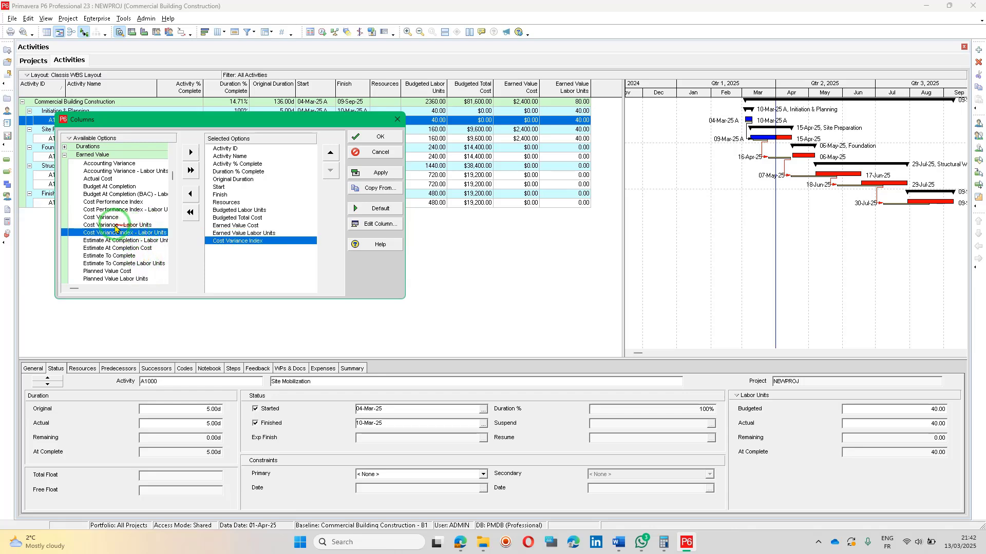
pyautogui.scroll(-4, 129, 226)
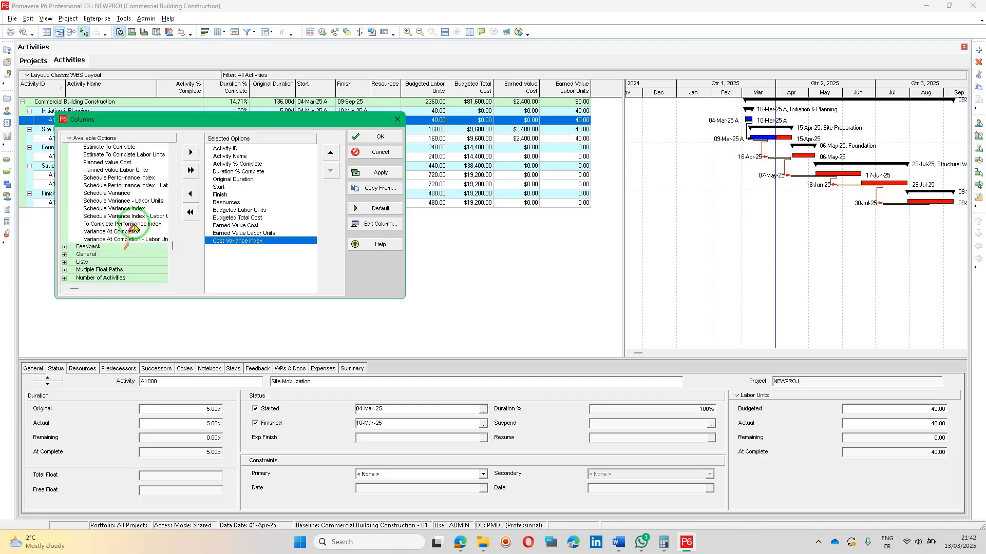
pyautogui.doubleClick(139, 233)
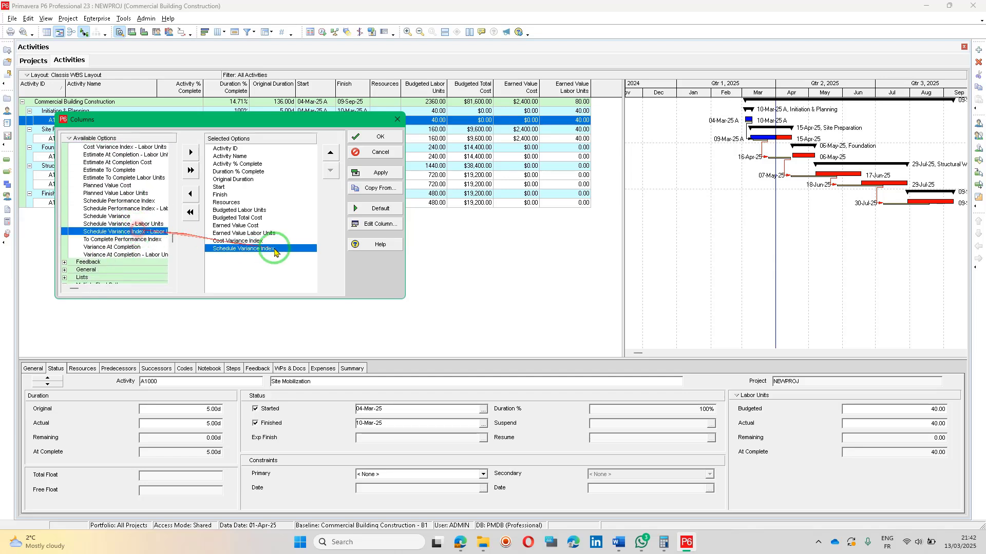
pyautogui.click(375, 172)
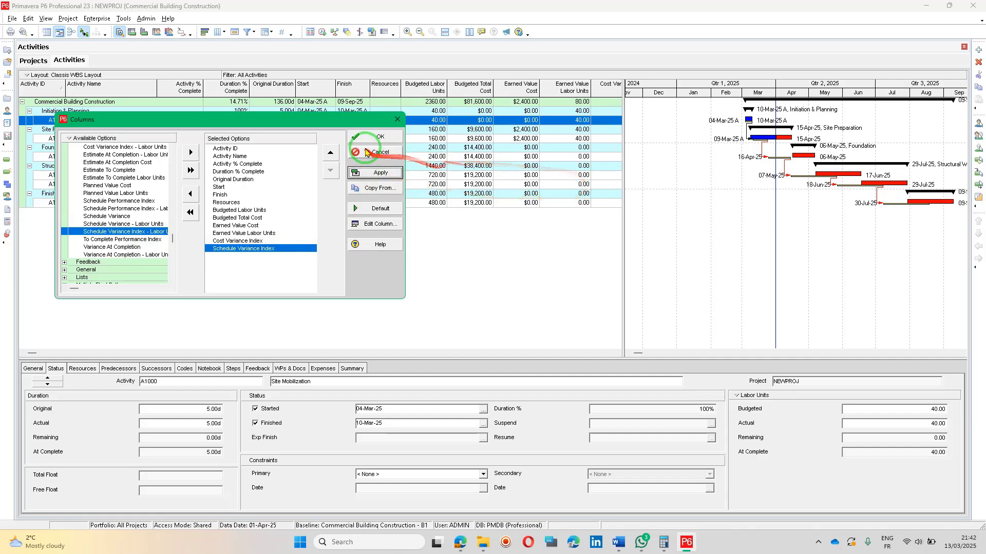
# Accept the columns, widen the activity table, and adjust the Cost and Schedule Variance Index column widths and the Gantt timescale.
pyautogui.click(377, 136)
pyautogui.moveTo(625, 136); pyautogui.dragTo(728, 134)
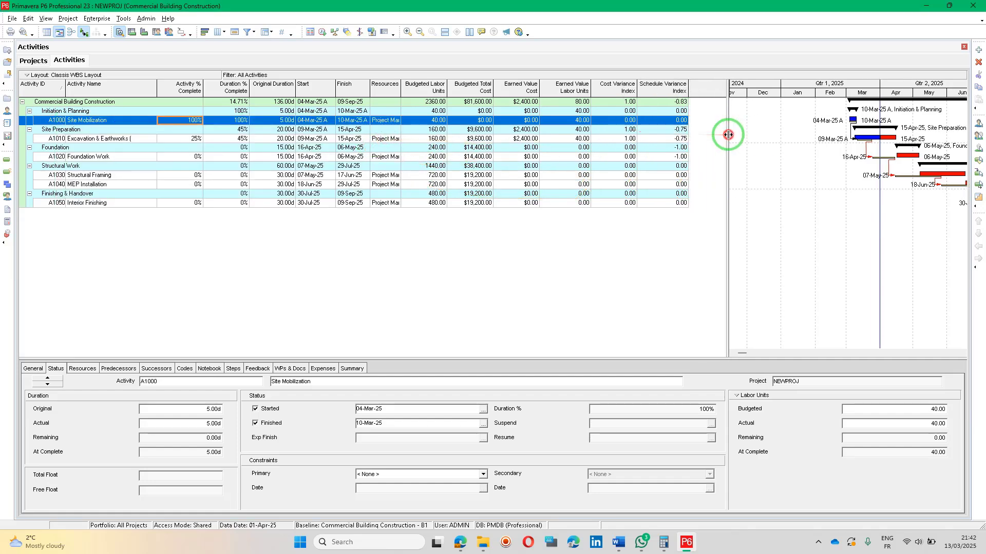
pyautogui.moveTo(638, 91)
pyautogui.mouseDown()
pyautogui.moveTo(628, 90)
pyautogui.moveTo(645, 87)
pyautogui.mouseUp()
pyautogui.click(619, 102)
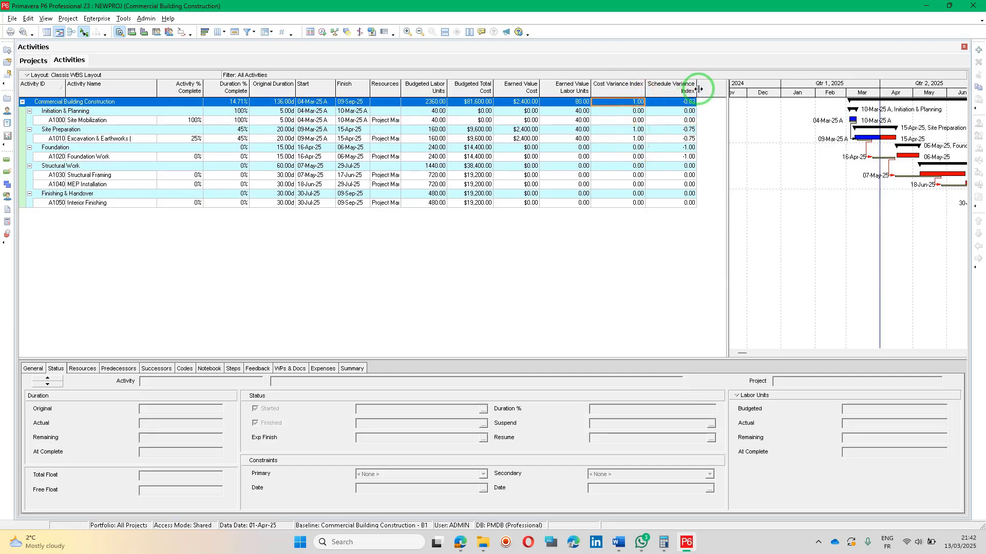
pyautogui.moveTo(687, 89); pyautogui.dragTo(683, 127)
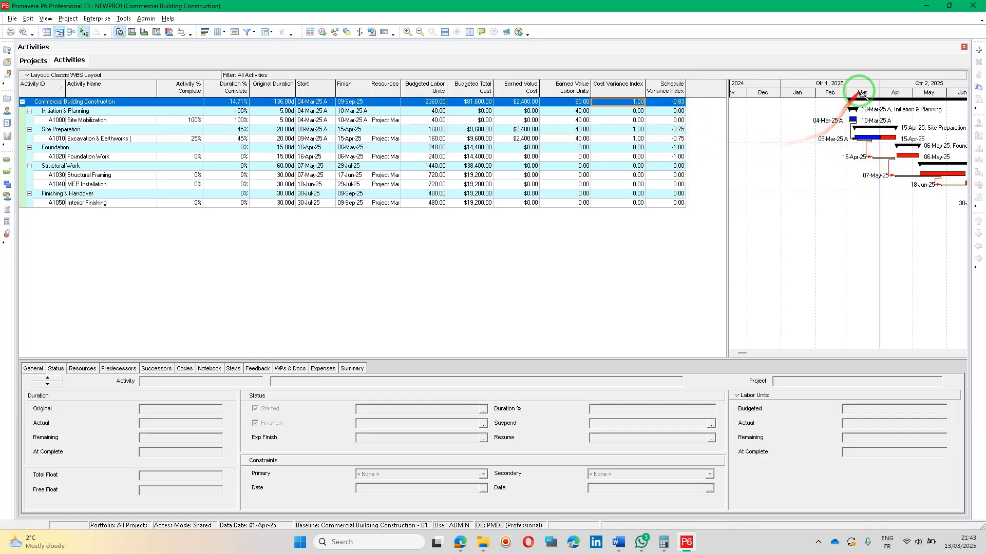
pyautogui.moveTo(858, 87); pyautogui.dragTo(760, 69)
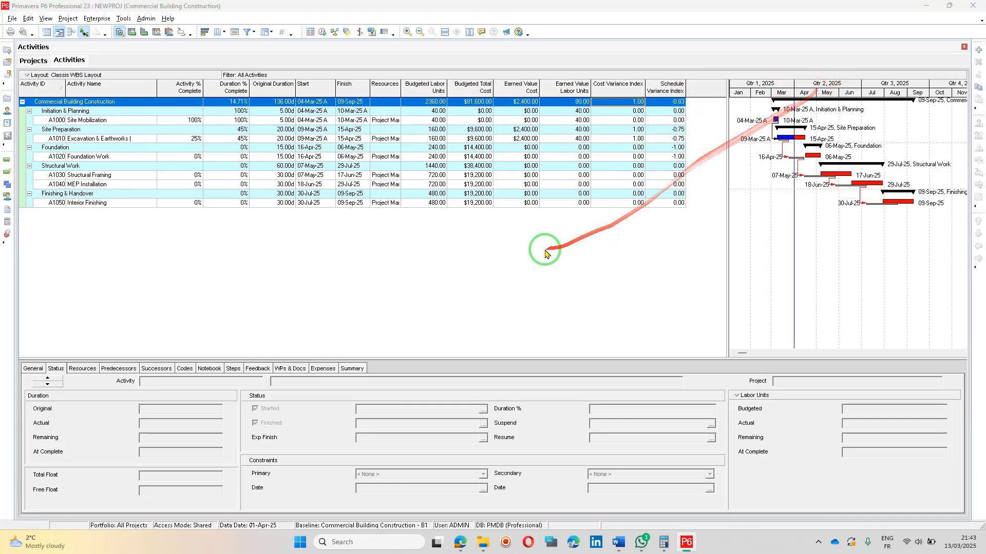
# Switch to the ChatGPT plan, read the Step 7 instruction on delays and forecast completion date, and return to Primavera P6.
pyautogui.hotkey('alt', 'Tab')
pyautogui.click(625, 279)
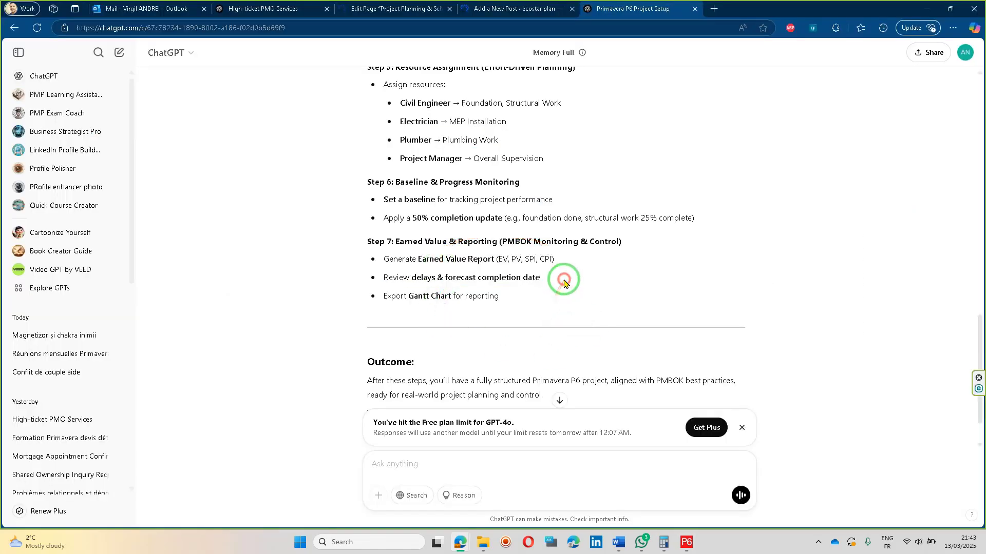
pyautogui.click(425, 281)
pyautogui.moveTo(389, 282); pyautogui.dragTo(535, 284)
pyautogui.hotkey('alt', 'Tab')
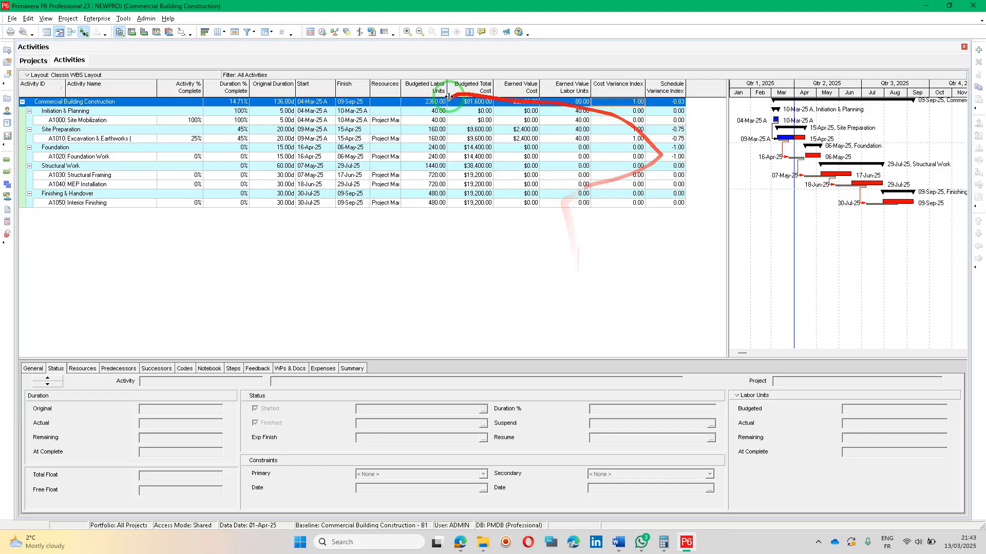
# Add the Variance - BL Project Finish Date column after Schedule Variance Index, widen the table to fit it, and compress the Gantt timescale.
pyautogui.rightClick(382, 87)
pyautogui.click(434, 248)
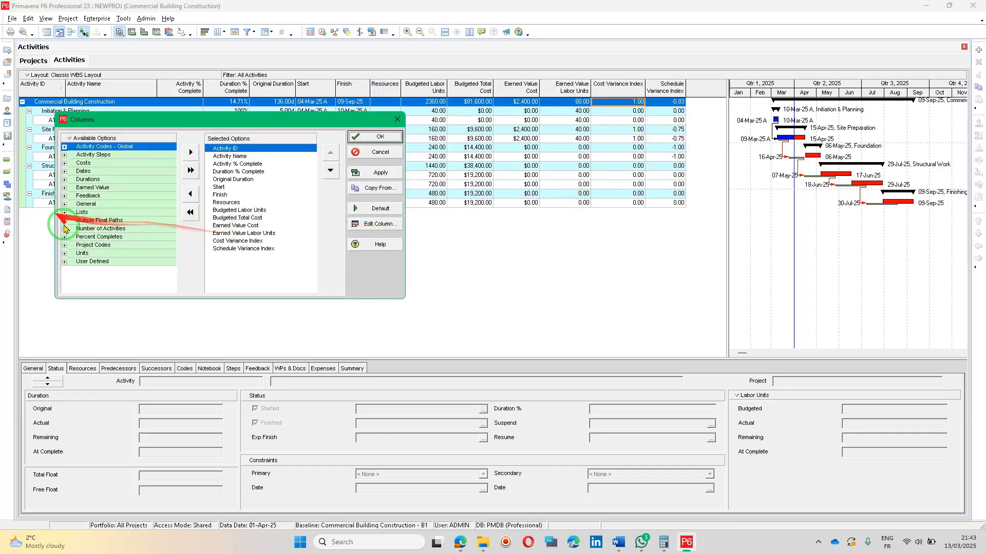
pyautogui.click(64, 180)
pyautogui.scroll(-4, 122, 225)
pyautogui.click(140, 216)
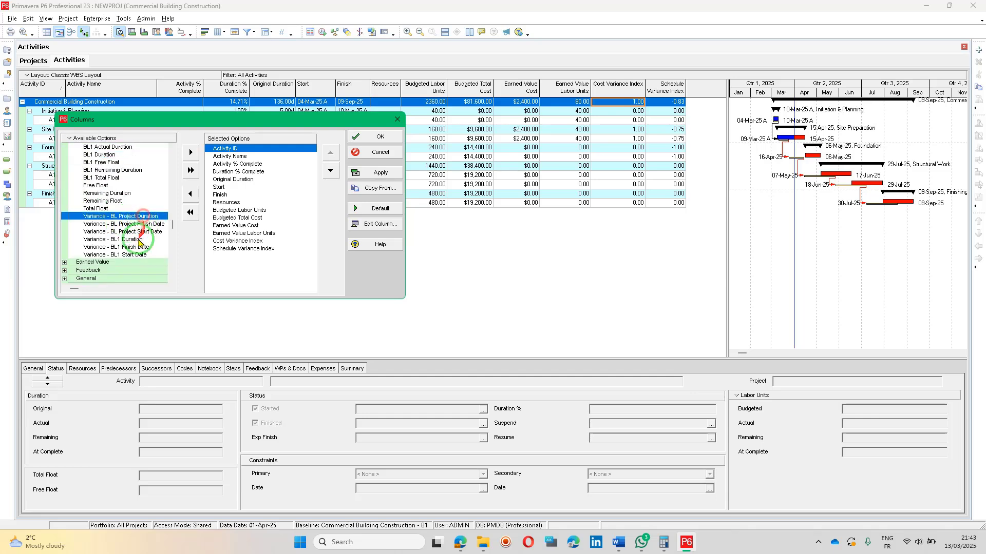
pyautogui.click(147, 247)
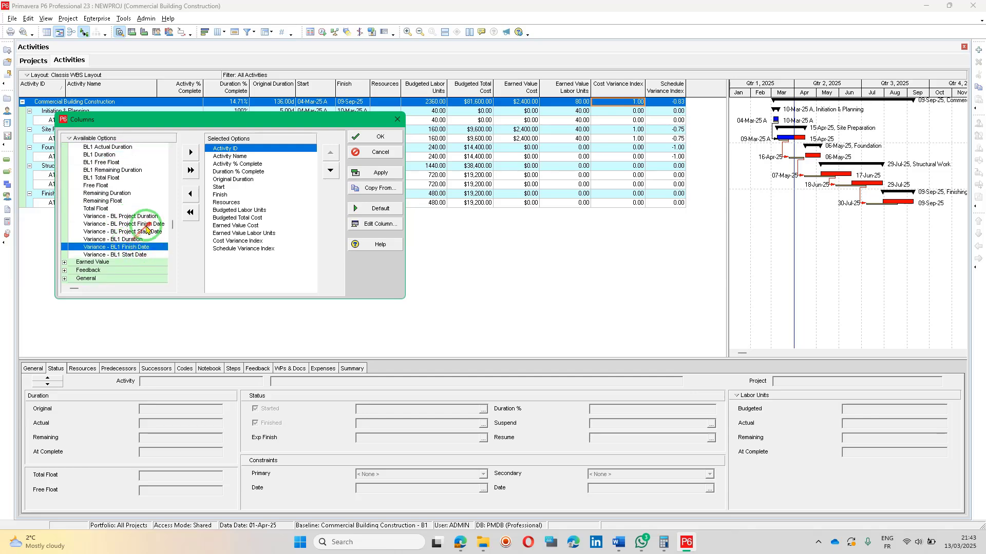
pyautogui.moveTo(147, 229); pyautogui.dragTo(277, 267)
pyautogui.click(397, 139)
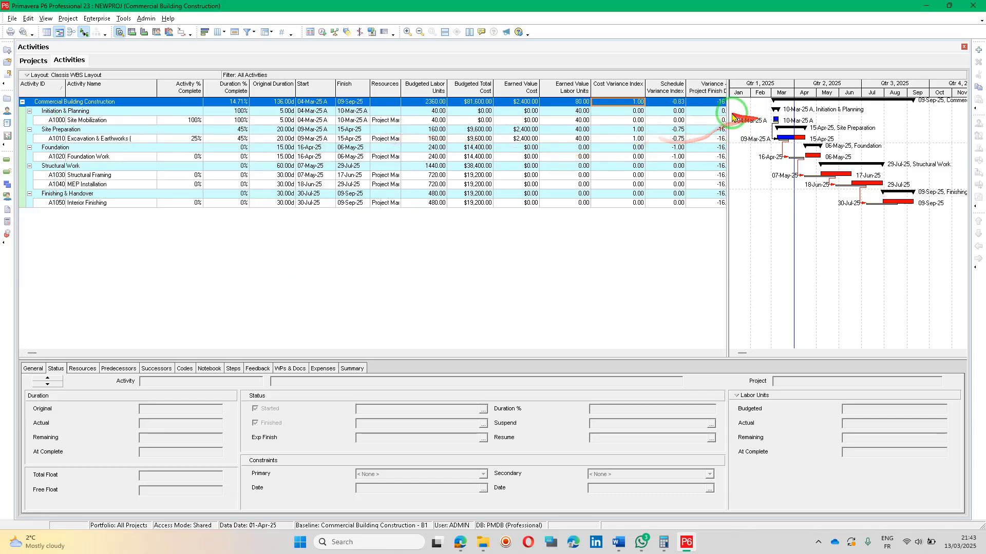
pyautogui.moveTo(729, 120); pyautogui.dragTo(757, 113)
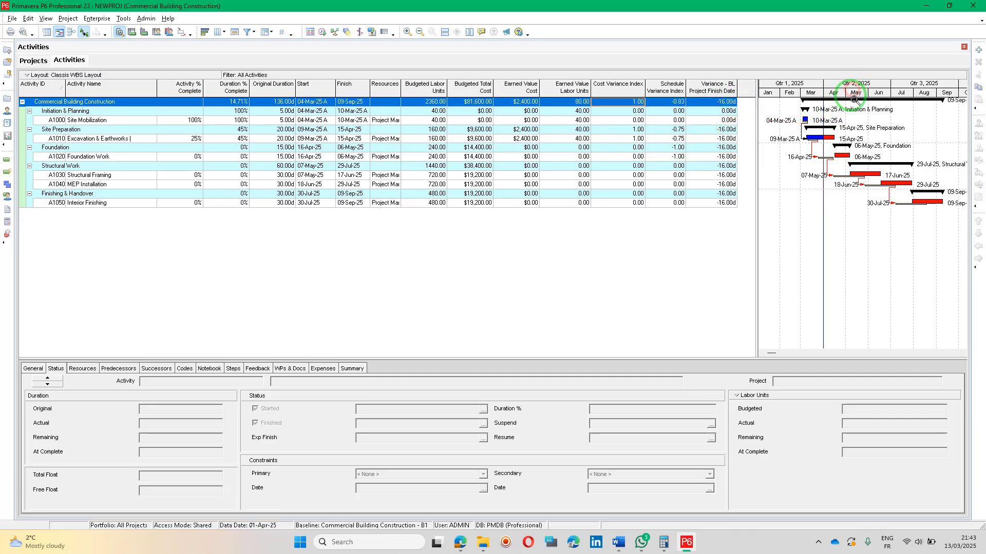
pyautogui.moveTo(851, 95); pyautogui.dragTo(824, 92)
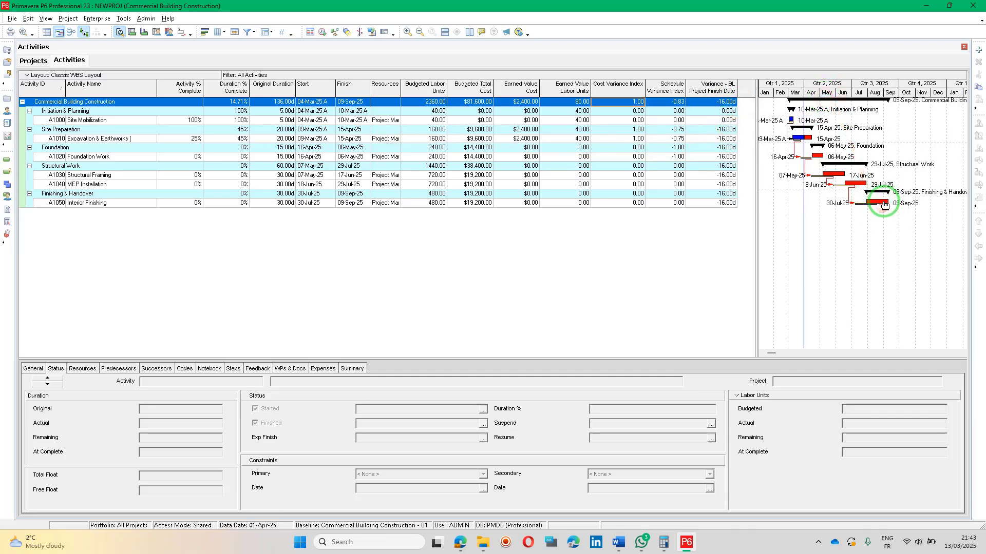
# Switch to the ChatGPT plan, read the instruction on exporting the Gantt chart for reporting, and return to Primavera P6.
pyautogui.hotkey('alt', 'Tab')
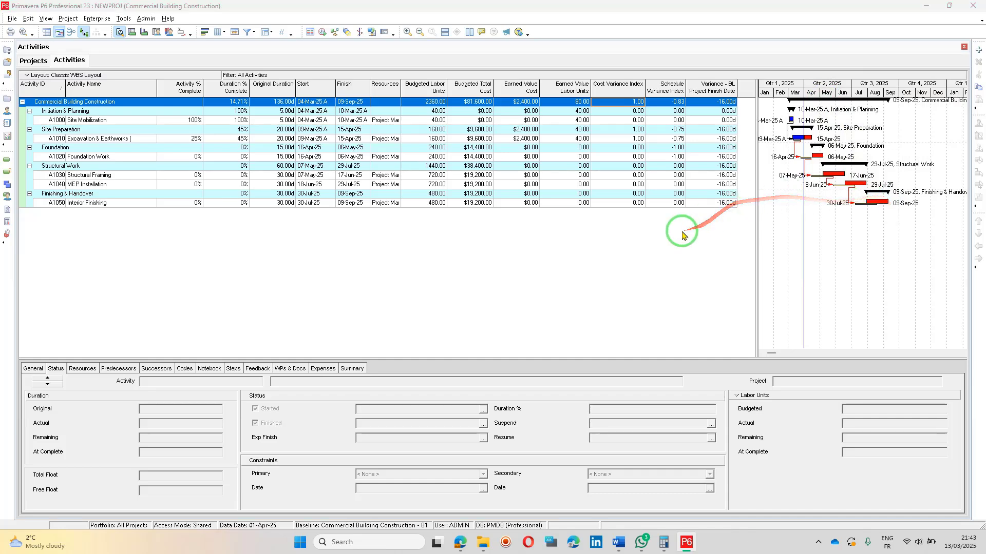
pyautogui.moveTo(389, 296); pyautogui.dragTo(479, 304)
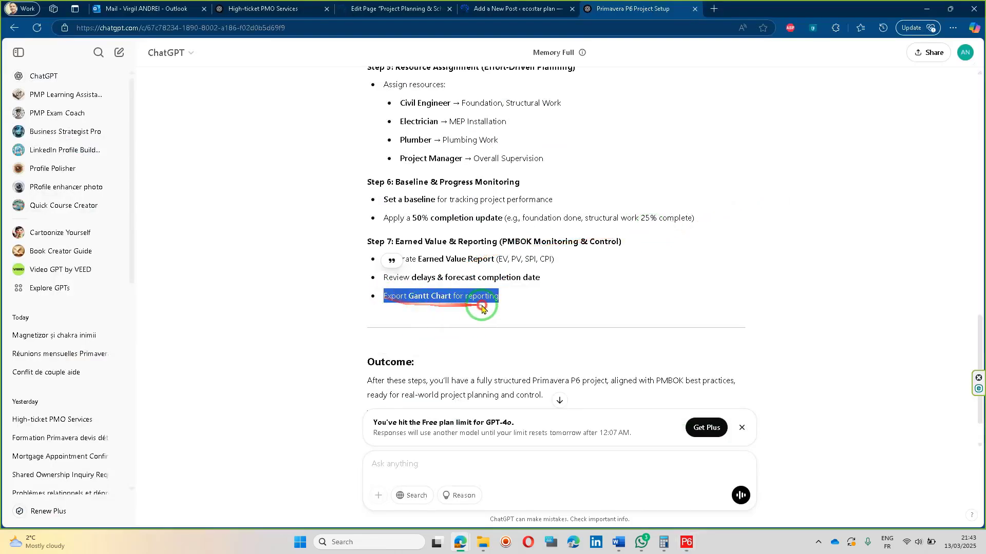
pyautogui.click(535, 315)
pyautogui.hotkey('alt', 'Tab')
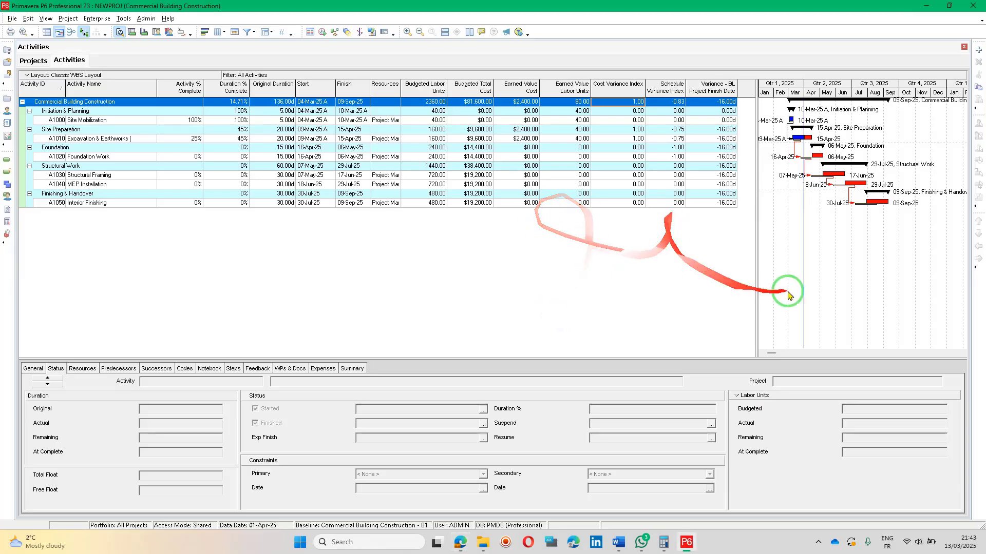
# Display the activity usage profile below the Gantt chart and widen the chart area.
pyautogui.click(143, 34)
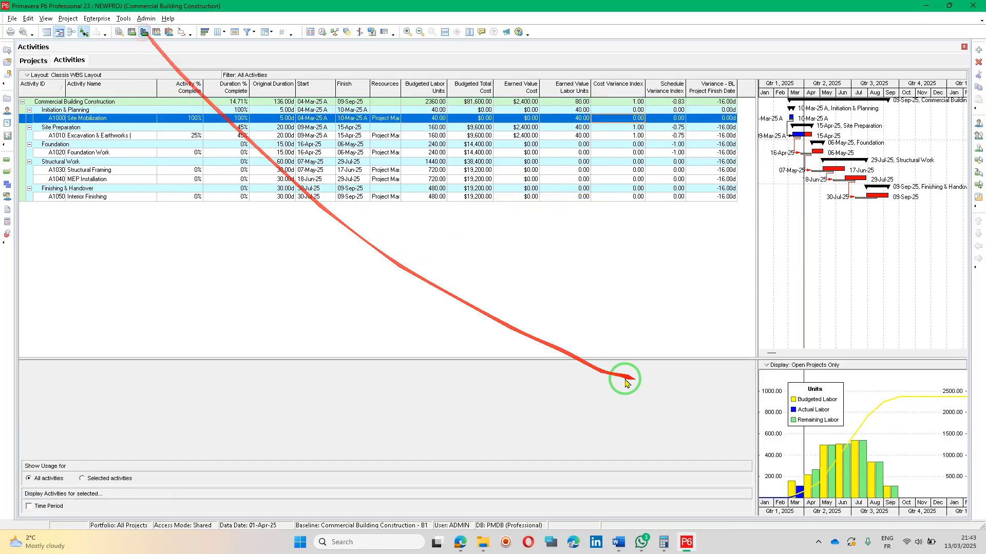
pyautogui.moveTo(760, 385); pyautogui.dragTo(739, 396)
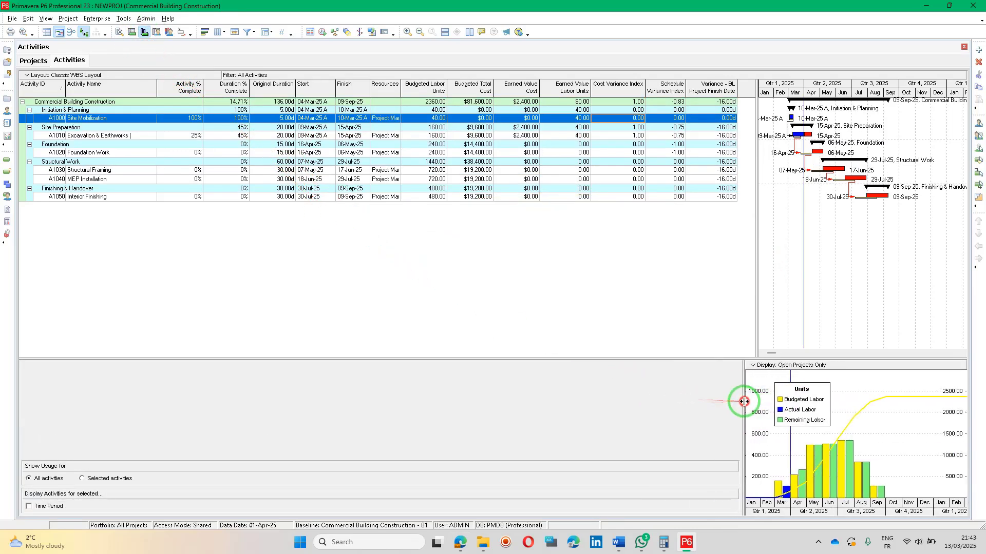
pyautogui.moveTo(744, 329); pyautogui.dragTo(688, 334)
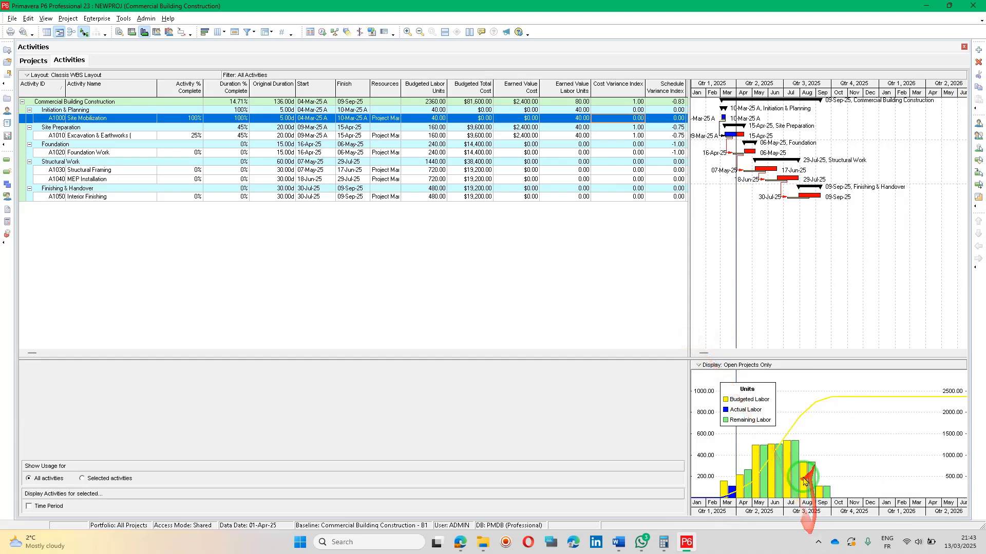
# Show baseline bars and cumulative Baseline, Actual and Estimate at Completion-Labor Units curves without cumulative Budgeted, and move the legend off the enlarged profile.
pyautogui.rightClick(808, 422)
pyautogui.click(866, 436)
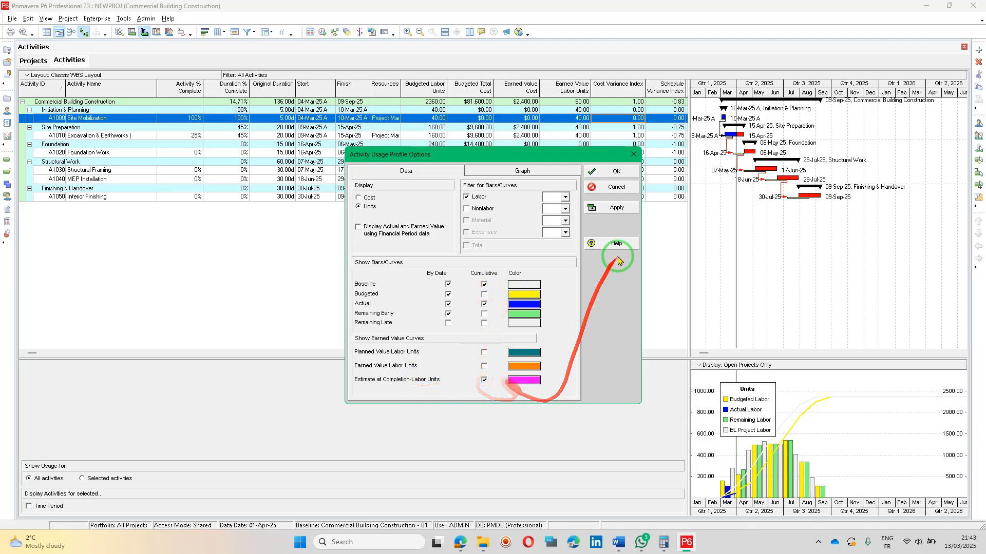
pyautogui.click(617, 207)
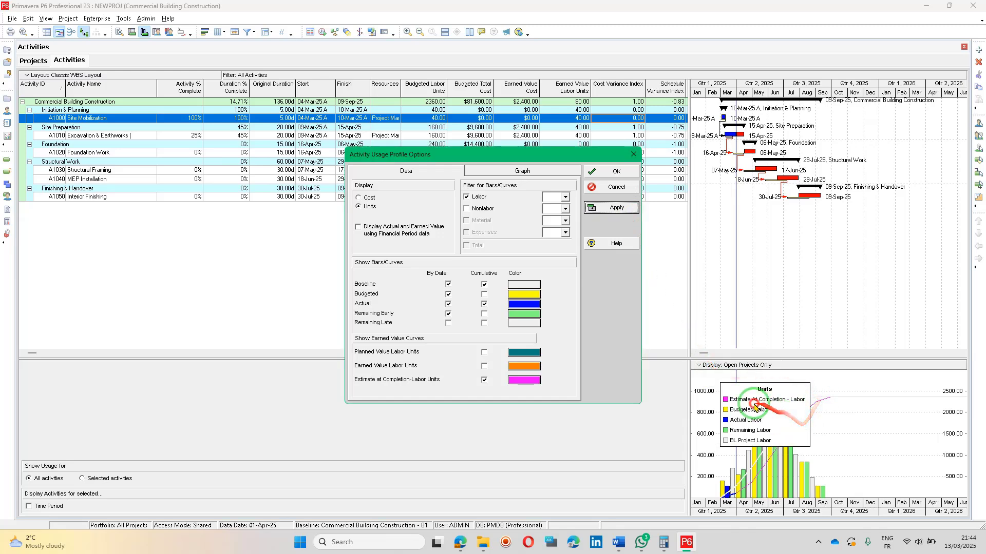
pyautogui.click(619, 171)
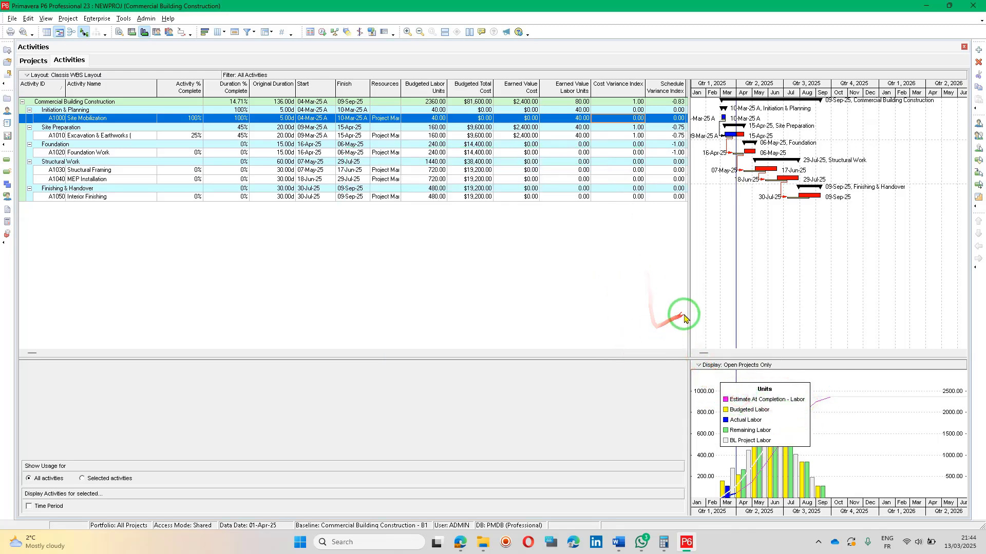
pyautogui.moveTo(689, 314); pyautogui.dragTo(648, 319)
pyautogui.moveTo(876, 465); pyautogui.dragTo(909, 454)
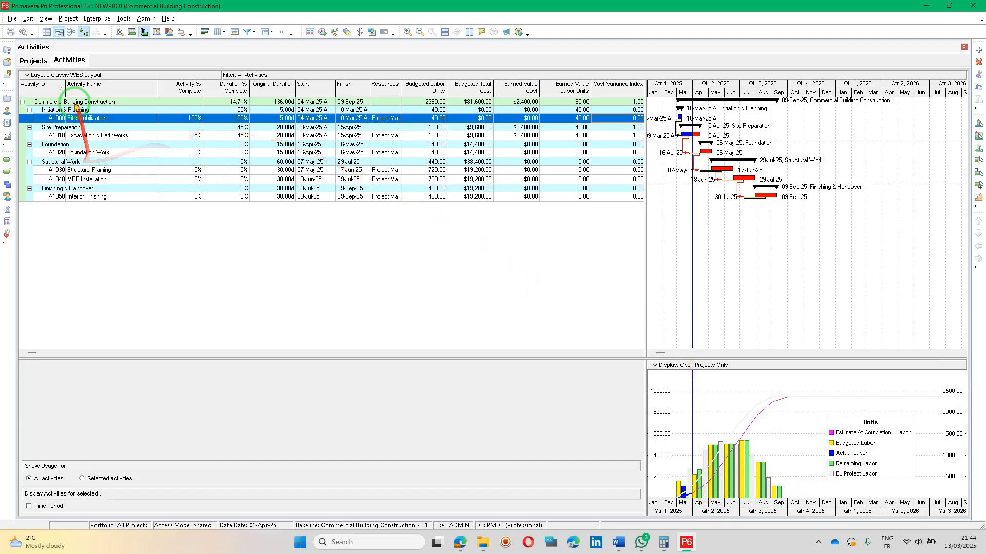
# Preview the layout for printing with the Gantt chart and profile included, and fit it to 1 page wide by 1 tall.
pyautogui.click(24, 35)
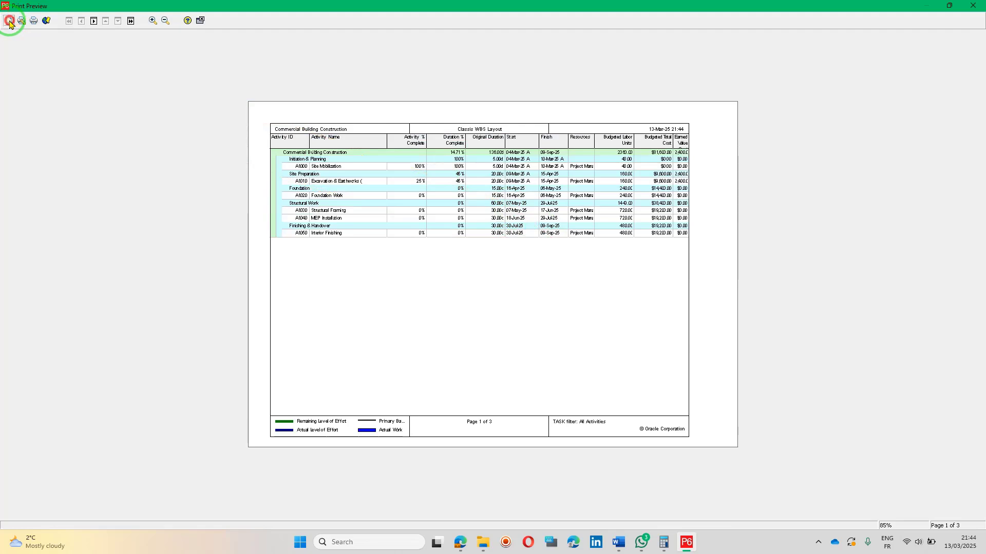
pyautogui.click(9, 21)
pyautogui.click(589, 185)
pyautogui.click(404, 208)
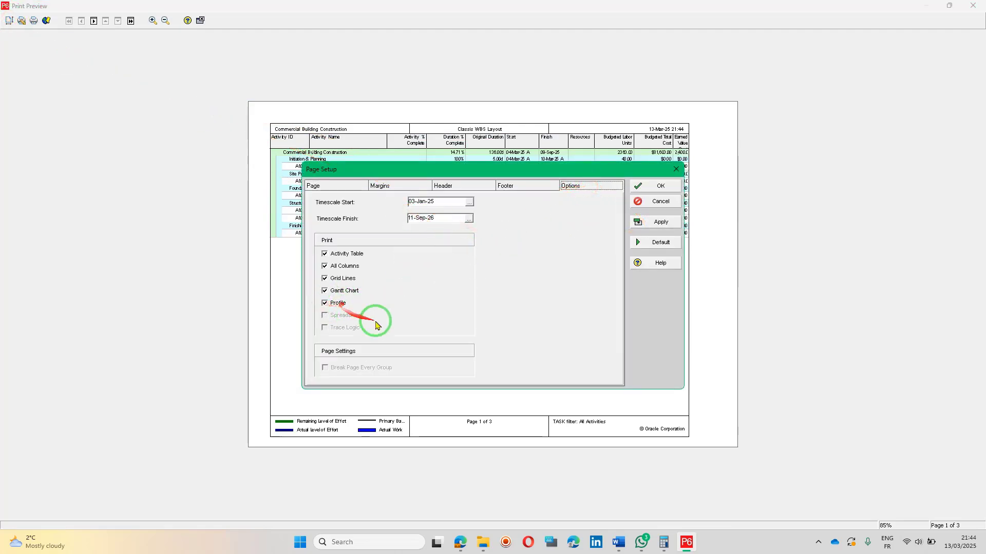
pyautogui.click(314, 186)
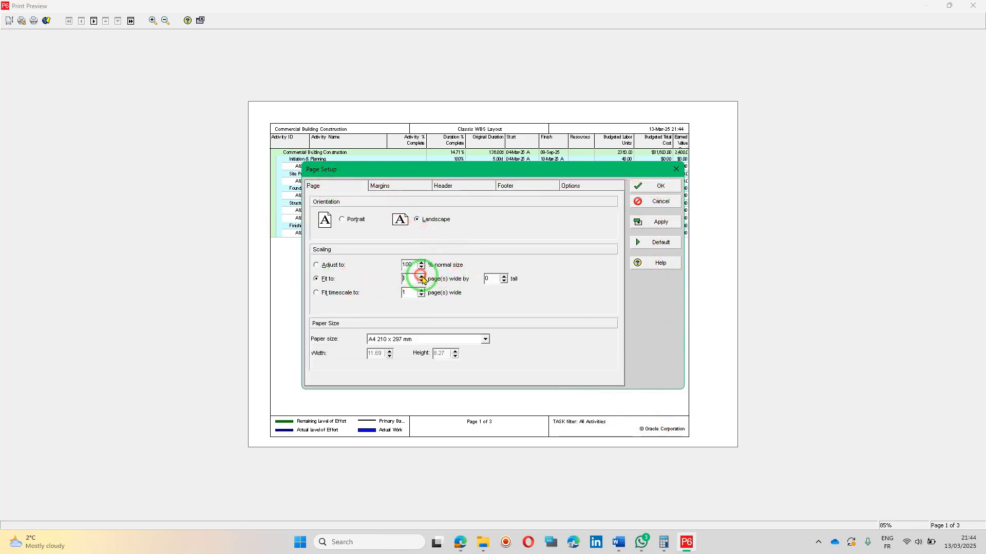
pyautogui.click(660, 241)
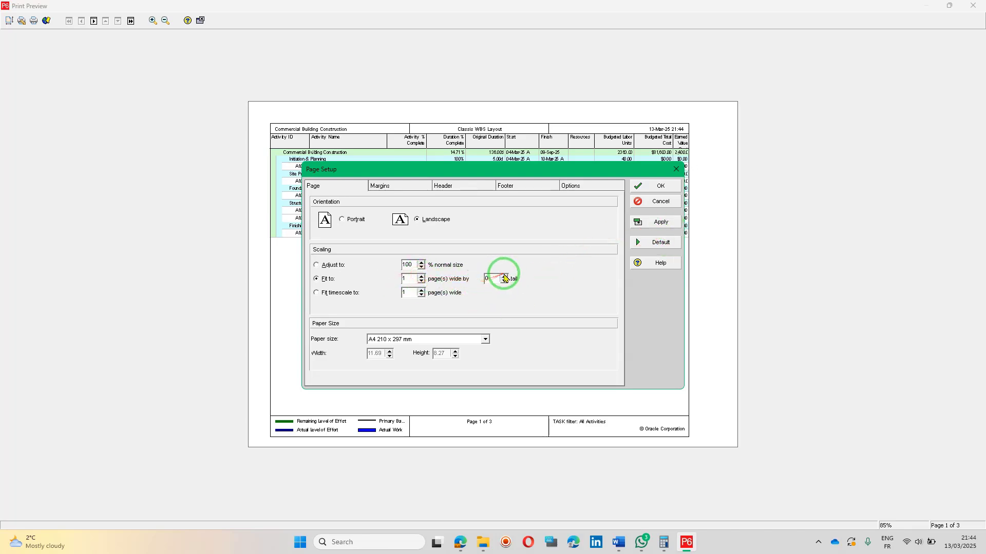
pyautogui.click(660, 187)
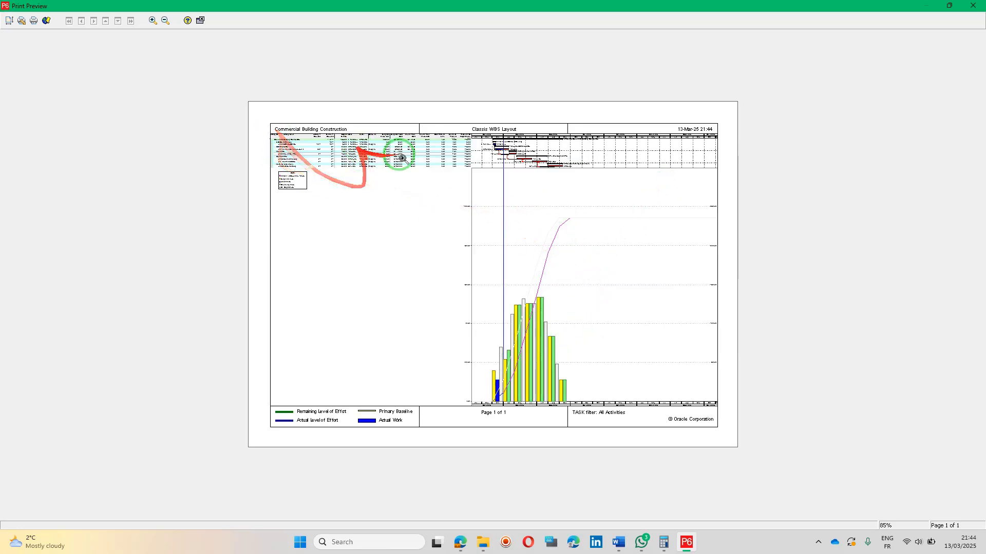
# Set the print scaling to 60% of normal size, comparing it with the one-page fit.
pyautogui.click(8, 23)
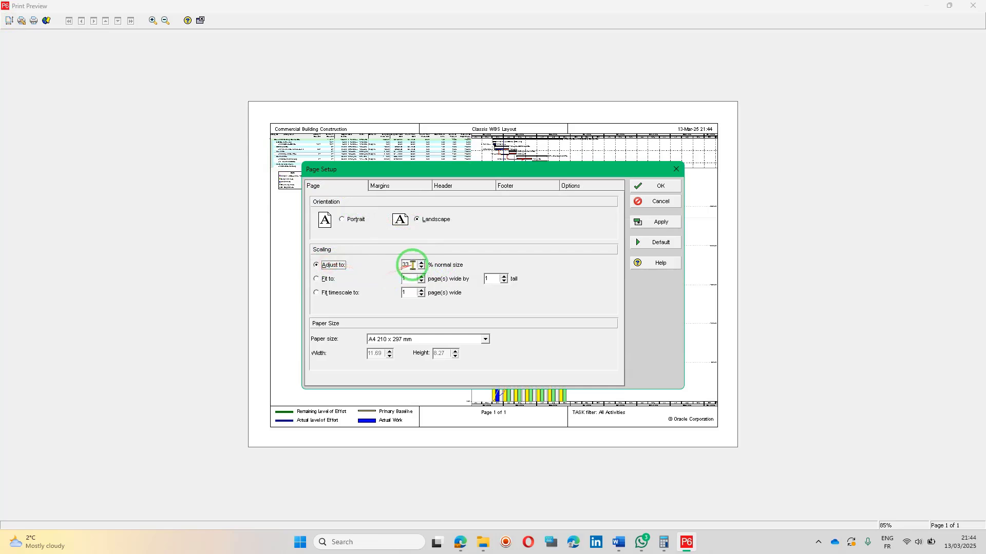
pyautogui.click(661, 222)
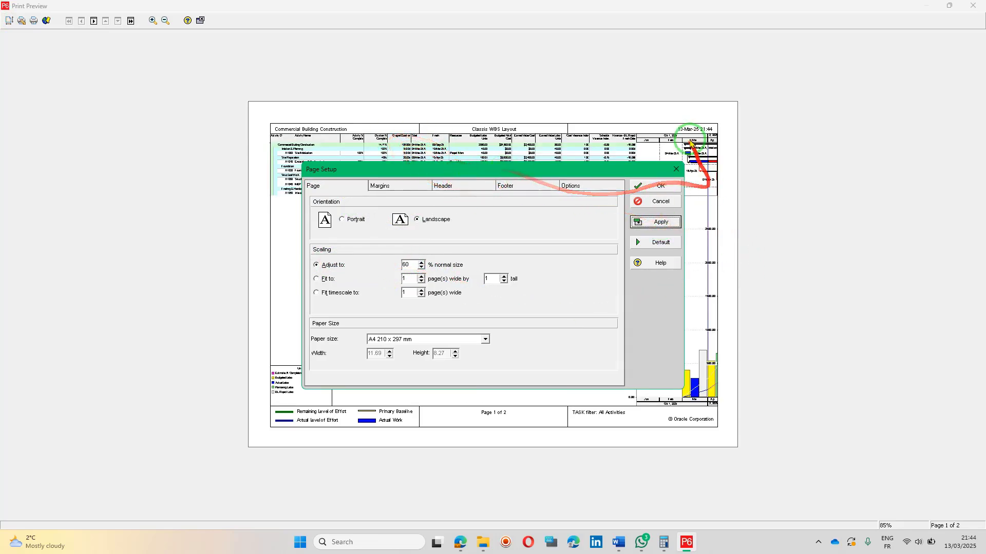
pyautogui.moveTo(627, 171); pyautogui.dragTo(568, 169)
pyautogui.click(270, 278)
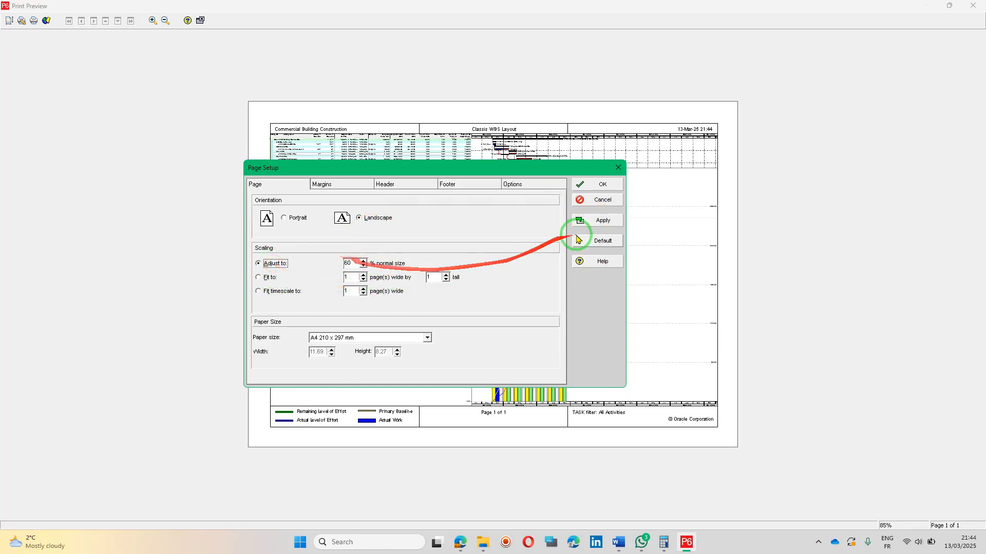
pyautogui.click(599, 221)
# Fit the printed timescale to 1 page wide and accept the page setup.
pyautogui.click(284, 293)
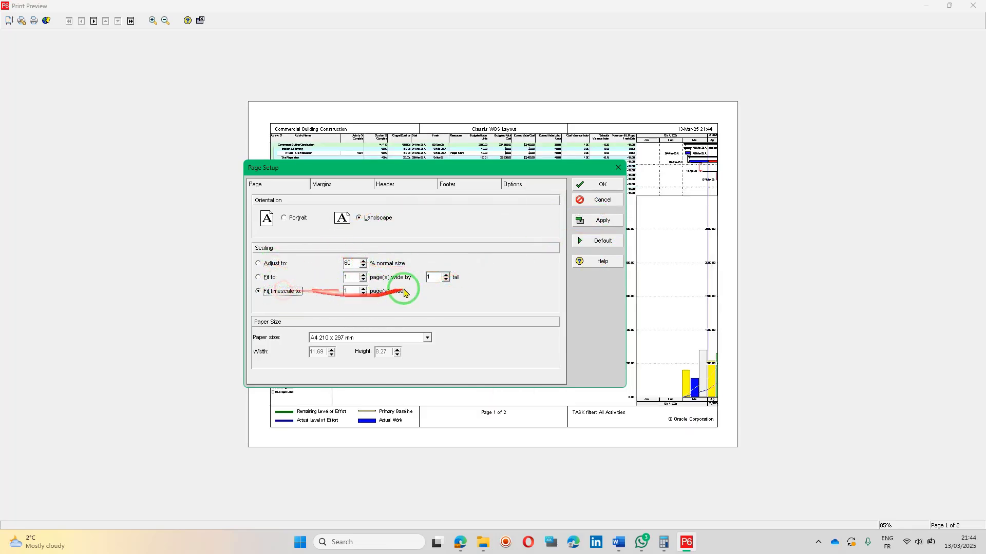
pyautogui.click(609, 221)
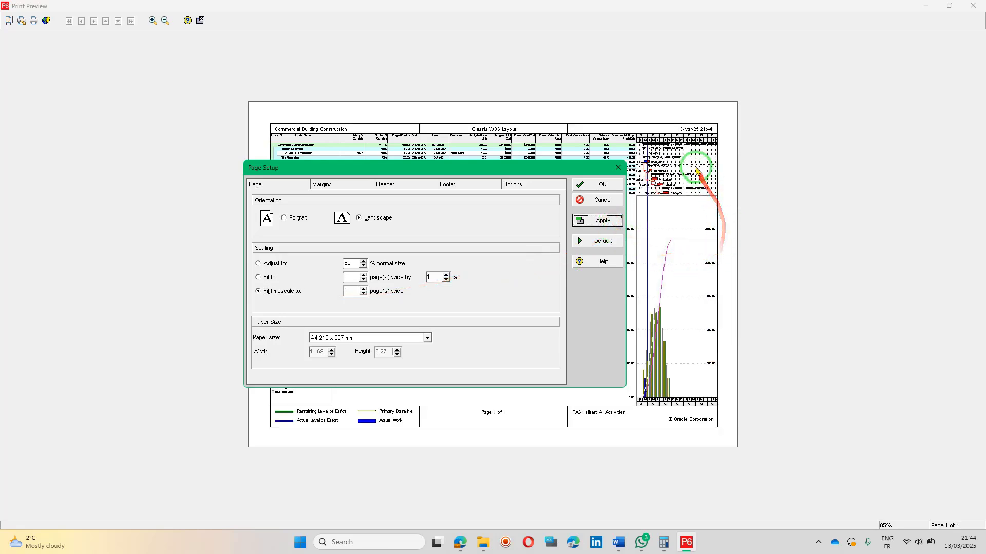
pyautogui.click(608, 184)
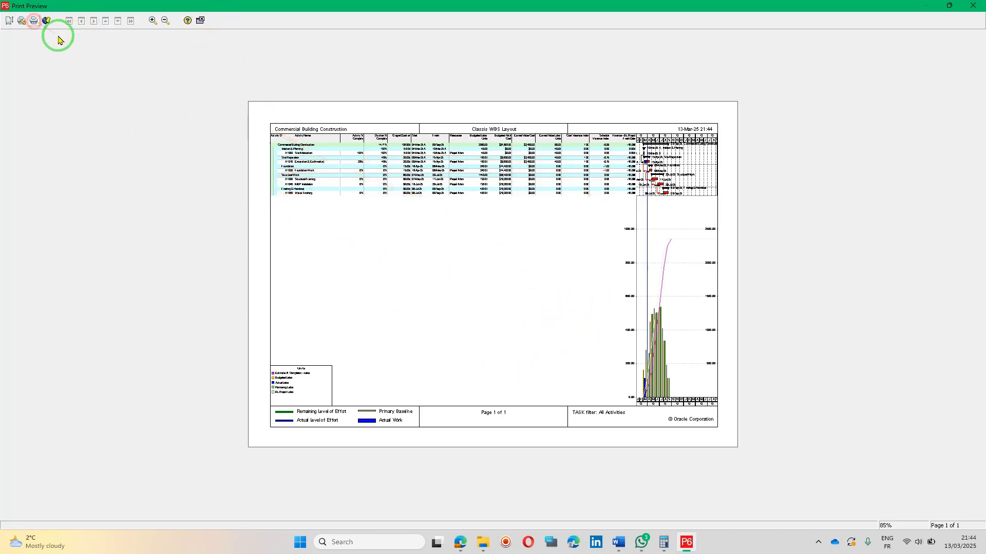
# Print the previewed layout using Microsoft Print to PDF.
pyautogui.click(532, 163)
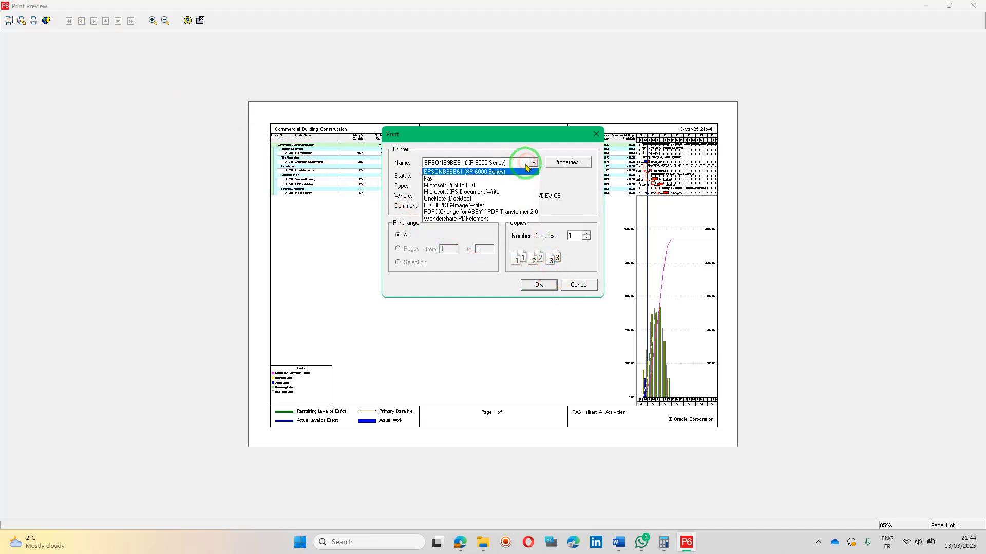
pyautogui.click(449, 185)
pyautogui.click(547, 286)
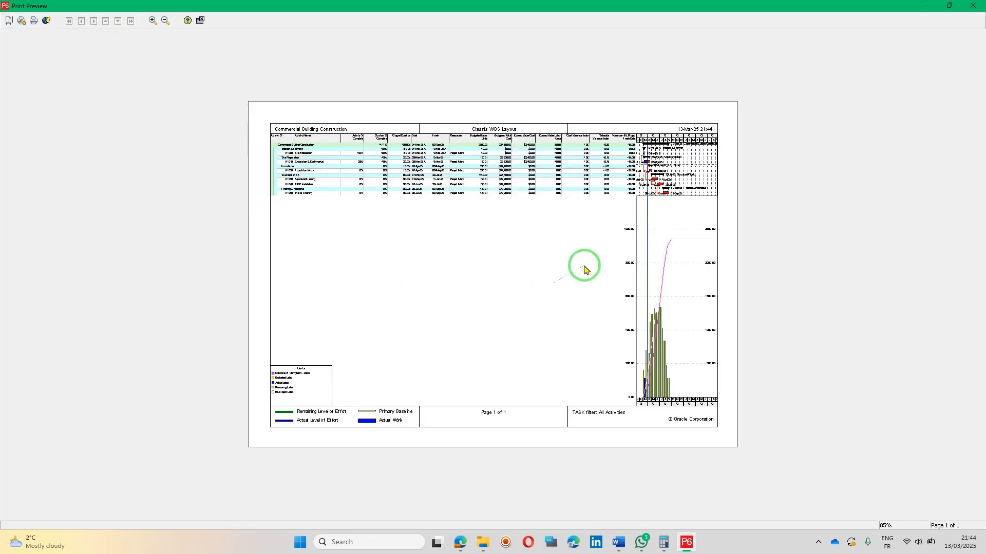
# Name the PDF print output "schedule rep" and save it to the Desktop folder.
pyautogui.click(172, 236)
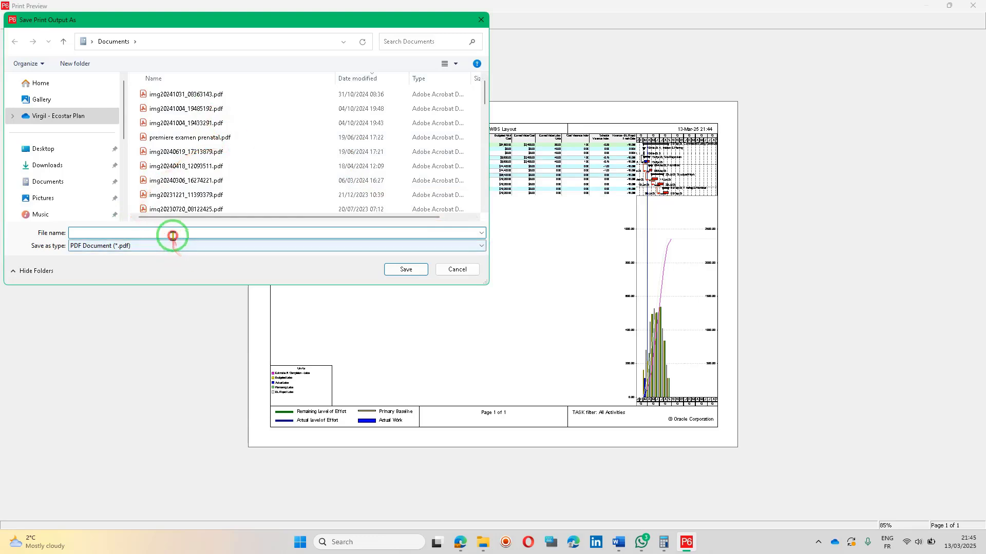
pyautogui.write('schedule rep')
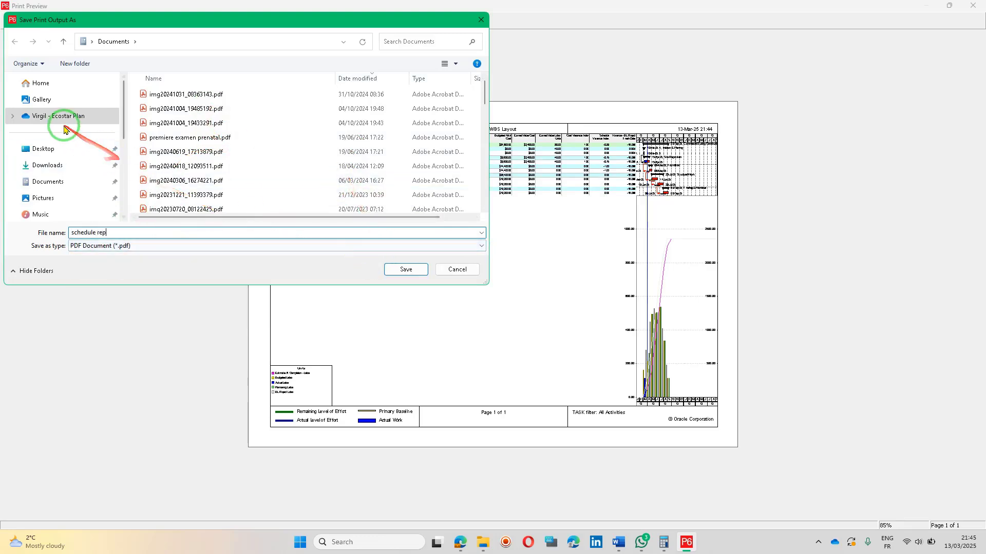
pyautogui.click(43, 81)
pyautogui.click(419, 271)
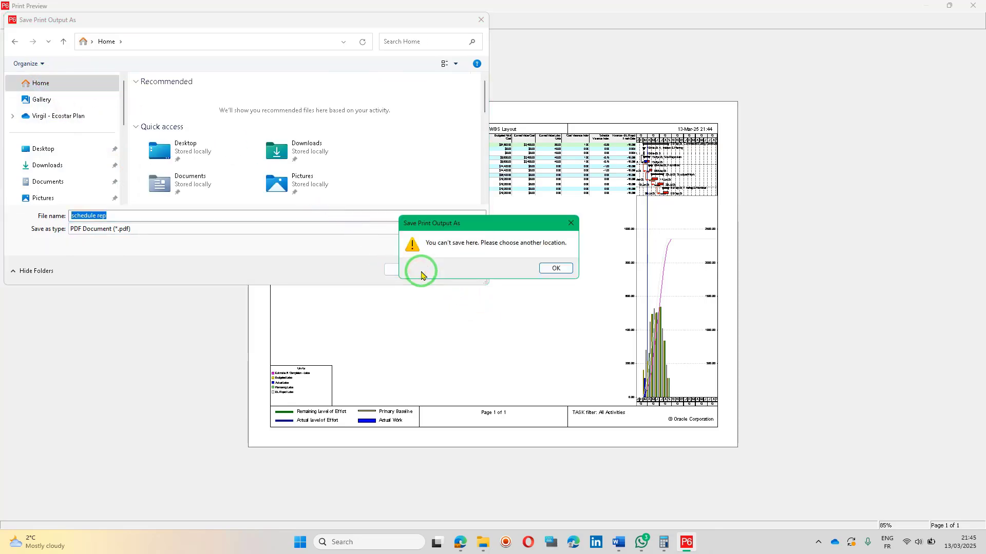
pyautogui.click(555, 270)
pyautogui.click(45, 148)
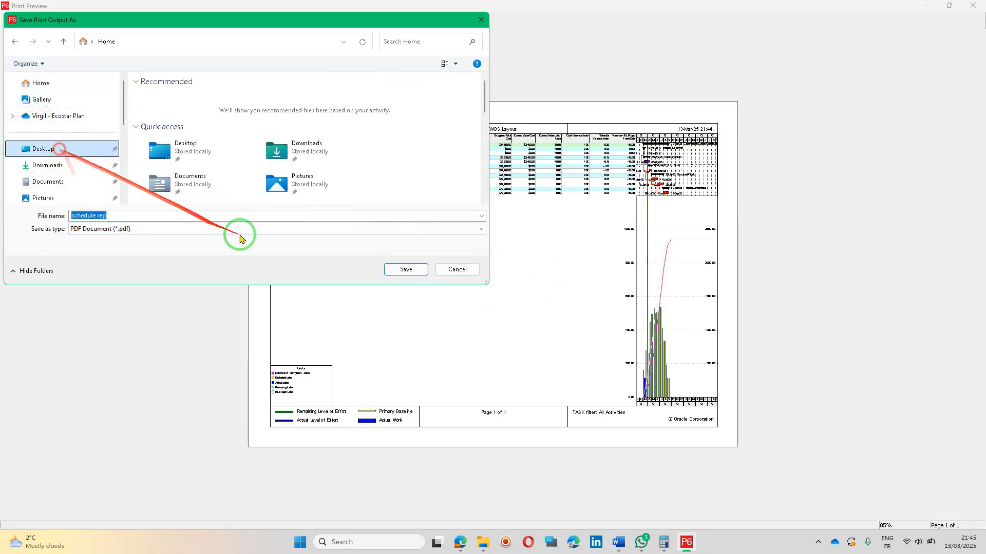
pyautogui.click(407, 271)
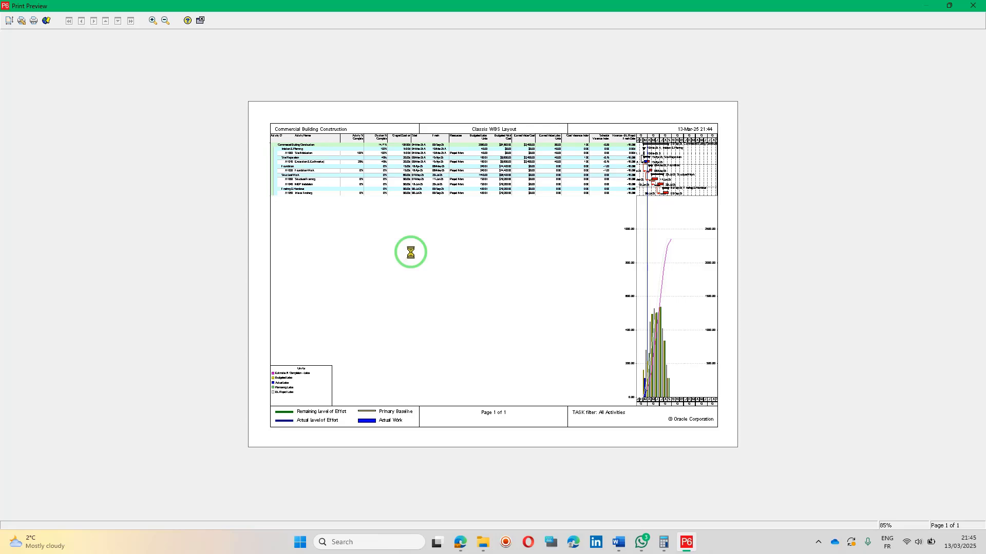
# Zoom in on the print preview to inspect the activity table, Gantt chart and resource profile.
pyautogui.click(505, 285)
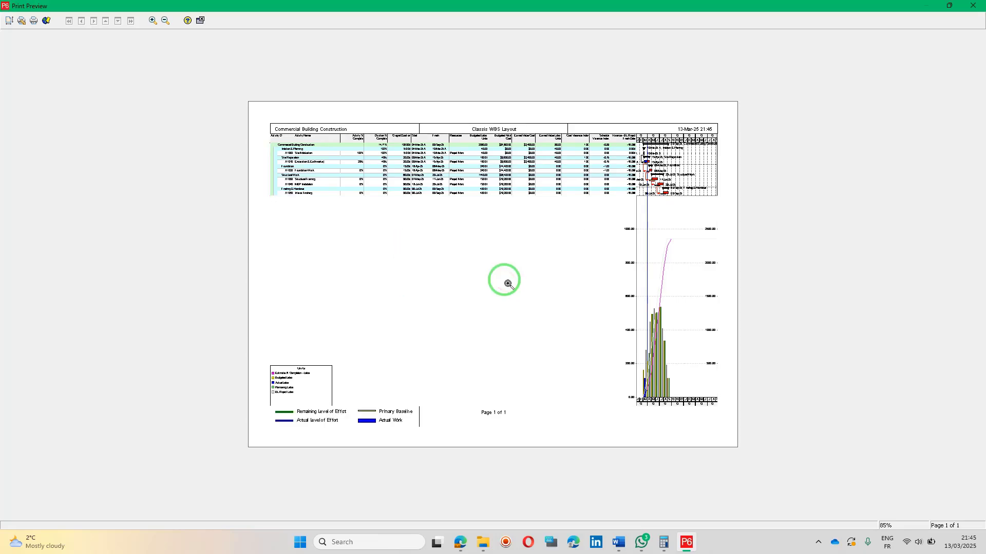
pyautogui.click(508, 245)
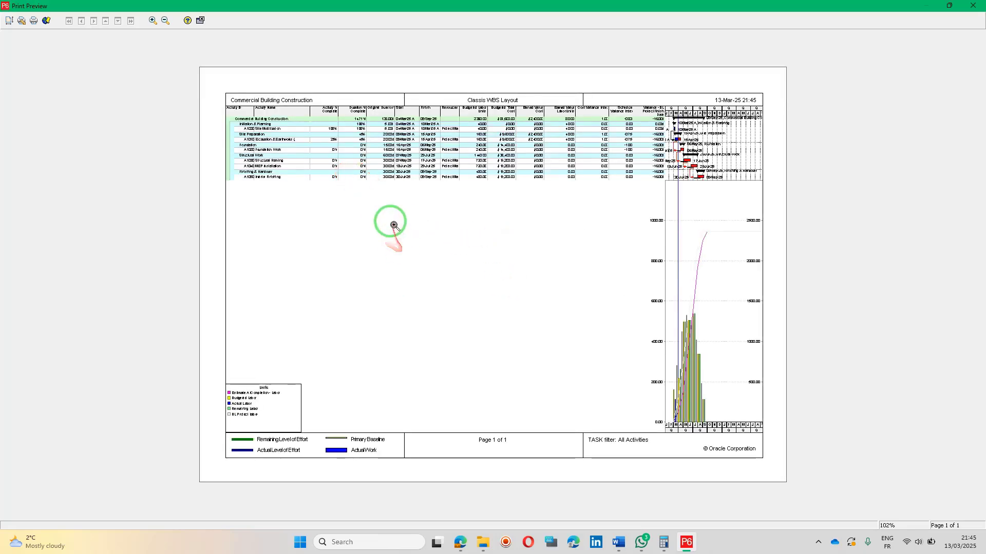
pyautogui.click(415, 259)
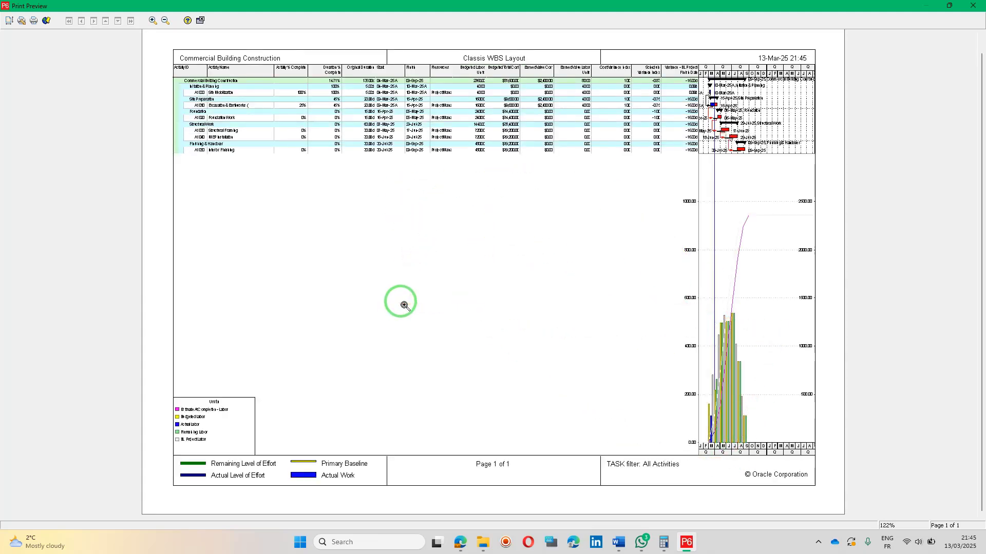
# Switch to the ChatGPT project guide in the browser and review Step 7 and the Outcome paragraph, highlighting its closing words about project planning and control.
pyautogui.hotkey('alt', 'Tab')
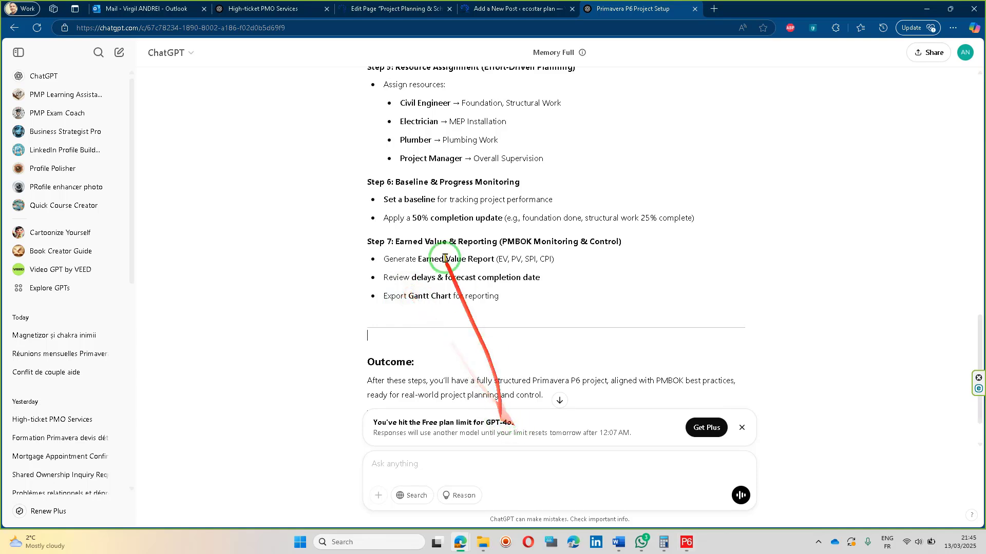
pyautogui.scroll(-1, 473, 341)
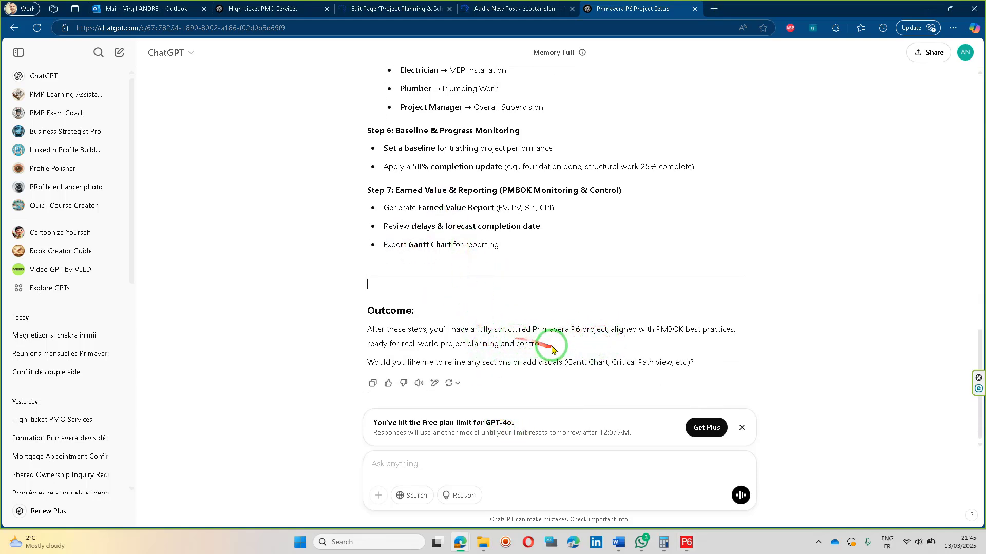
pyautogui.moveTo(551, 349); pyautogui.dragTo(391, 343)
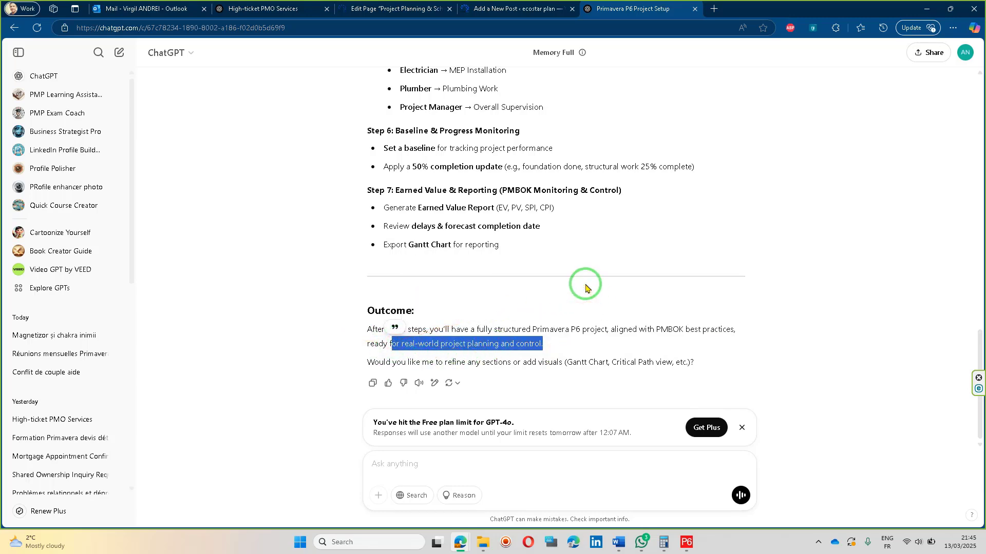